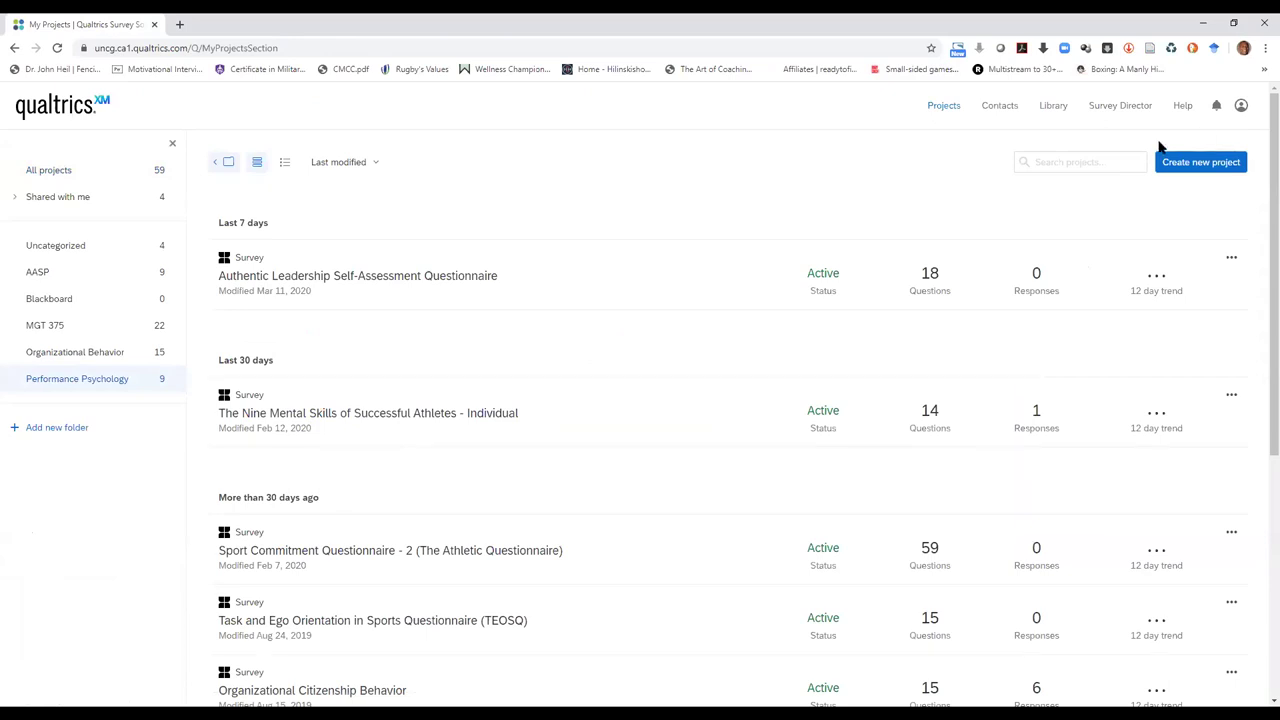
Create a new blank survey project from scratch, keeping the default project name
{"action": "left_click", "coordinate": [1168, 164]}
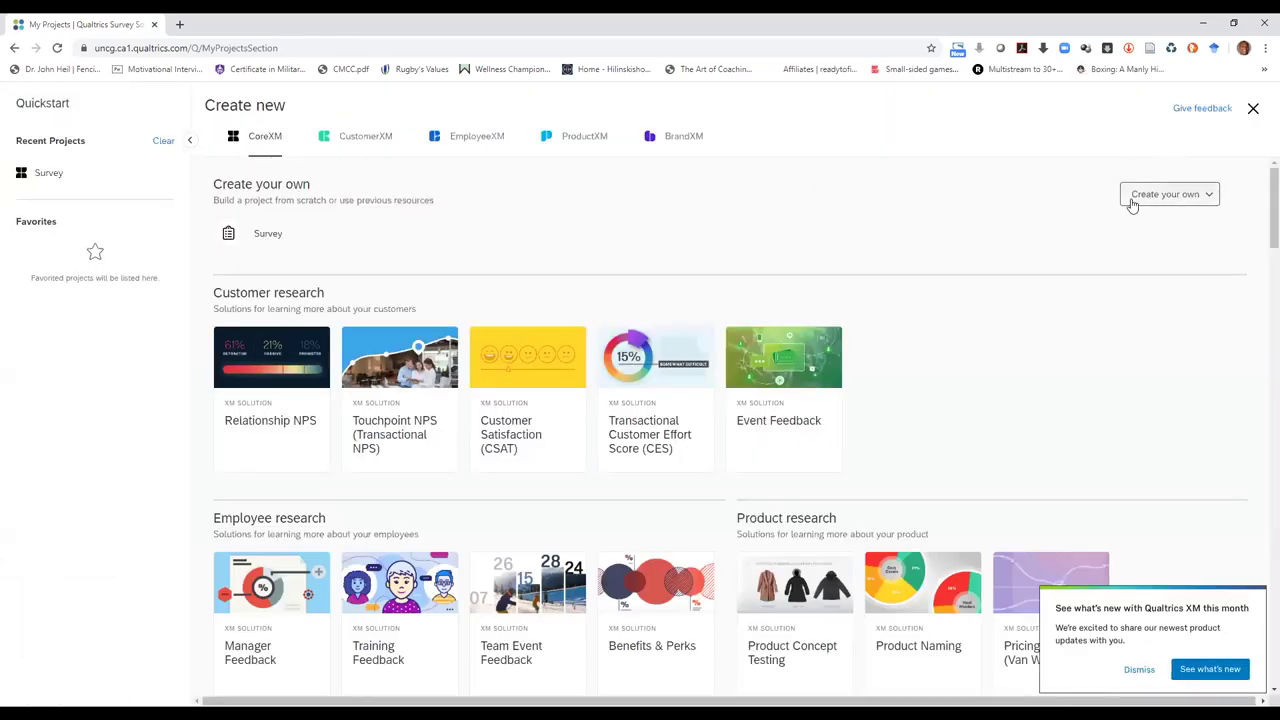
{"action": "left_click", "coordinate": [1133, 200]}
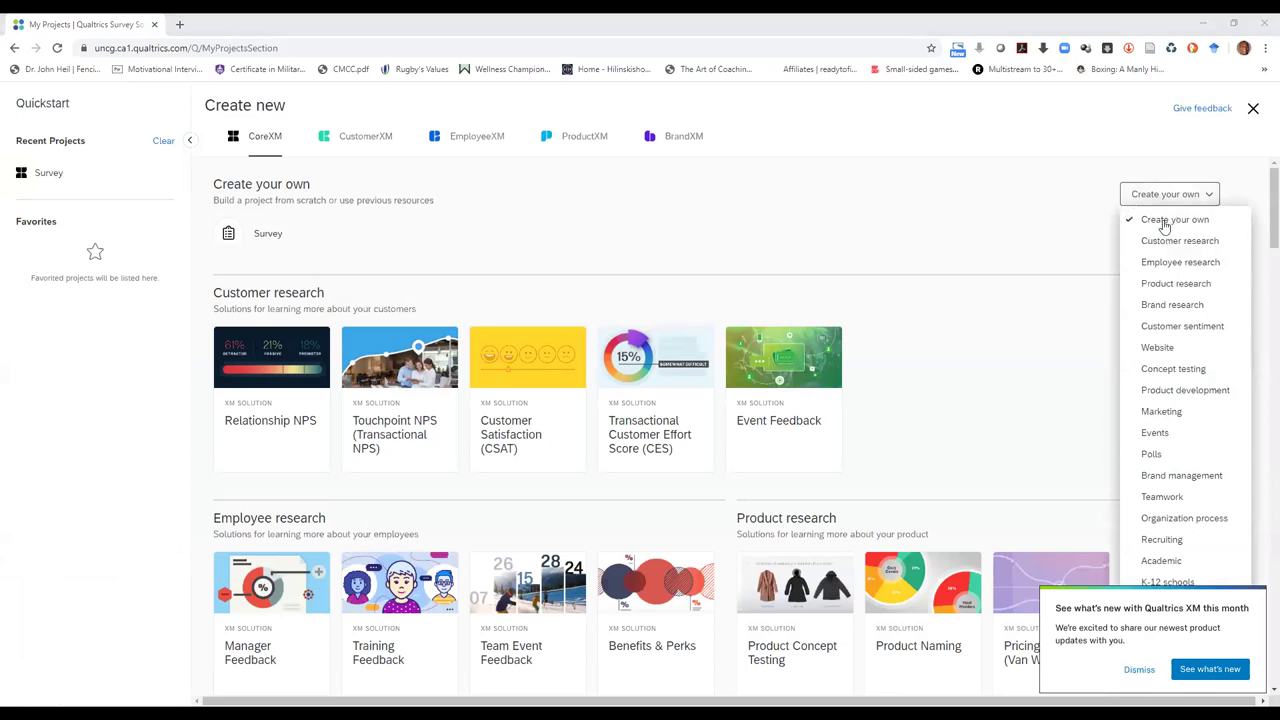
{"action": "left_click", "coordinate": [224, 257]}
{"action": "left_click", "coordinate": [226, 240]}
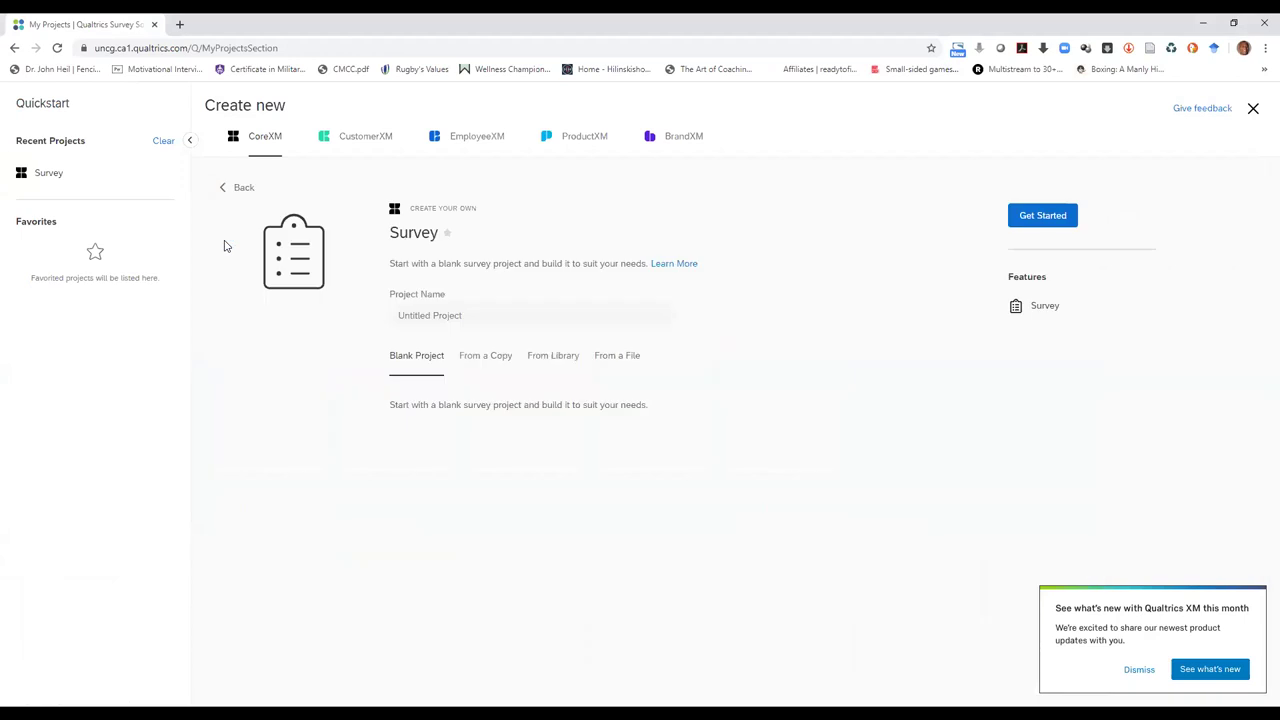
{"action": "left_click", "coordinate": [1047, 218]}
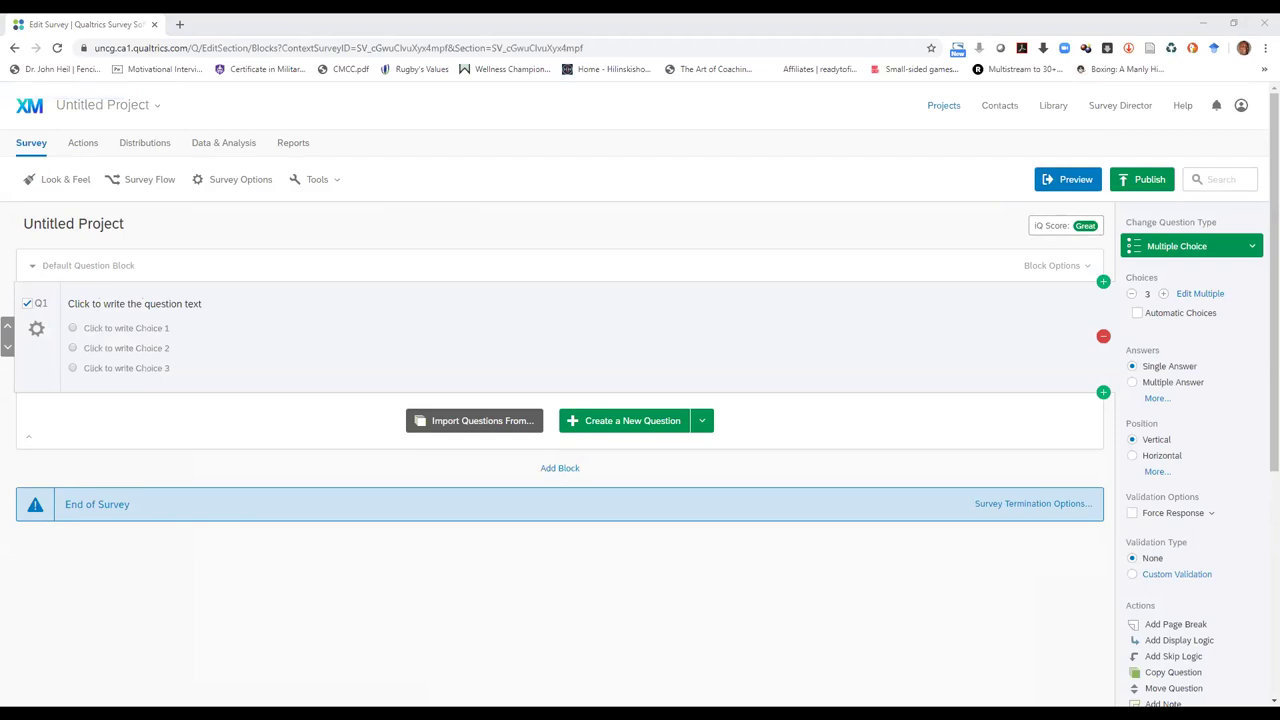
Set the text of question Q1 to "I can list my three greatest weaknesses."
{"action": "left_click", "coordinate": [128, 309]}
{"action": "type", "text": "I can list my three greatest weaknesses."}
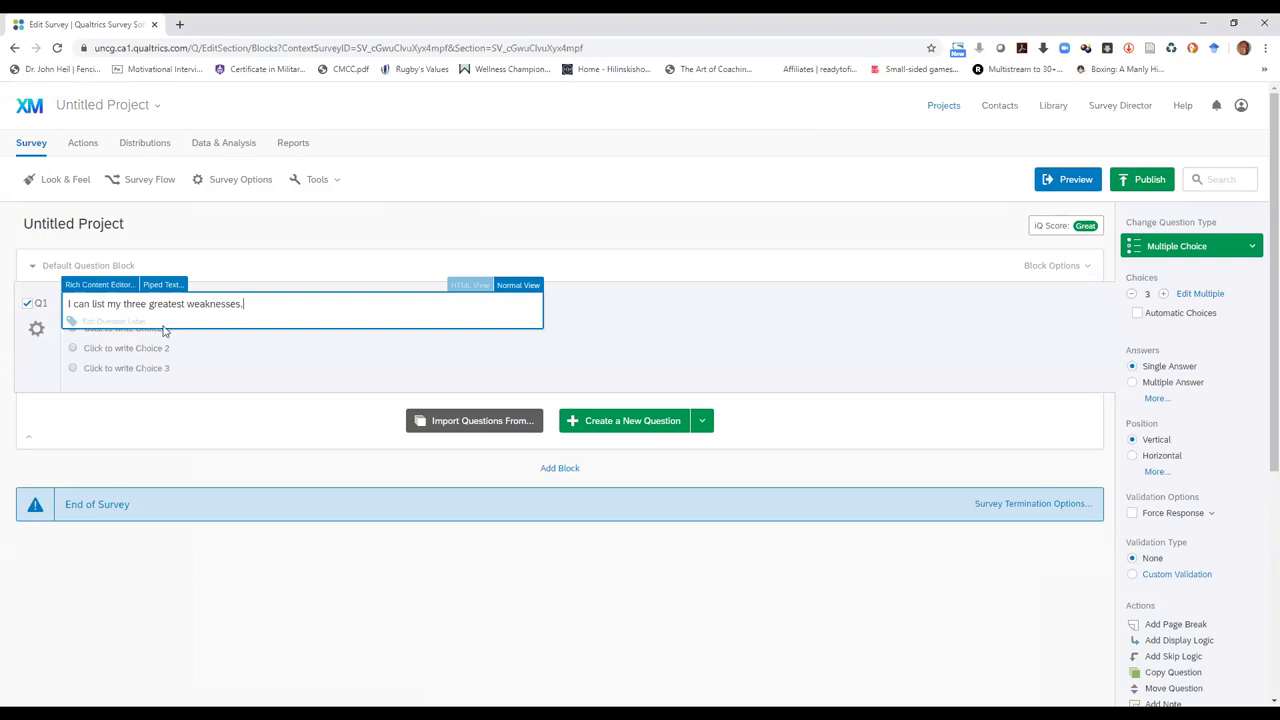
{"action": "left_click", "coordinate": [214, 400]}
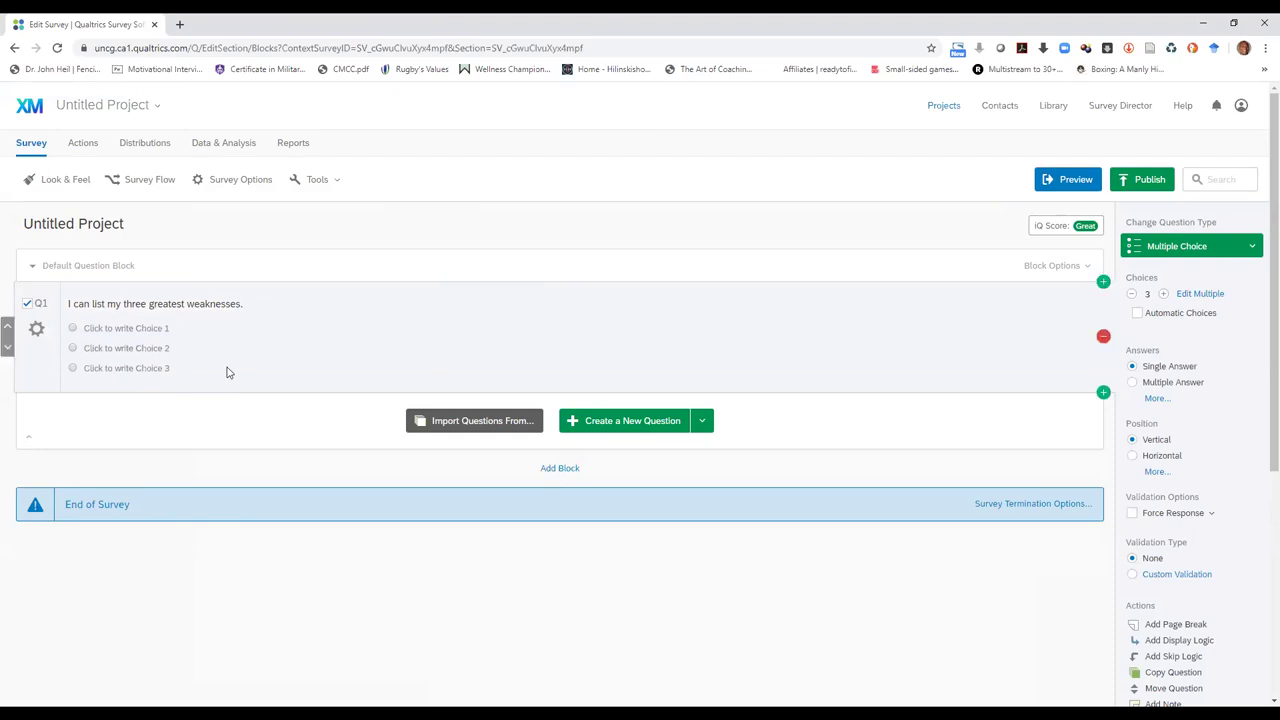
Enter "Strongly disagree" as Q1's first choice and accept the automatic Disagree - Agree choices for the rest
{"action": "left_click", "coordinate": [138, 330]}
{"action": "type", "text": "S"}
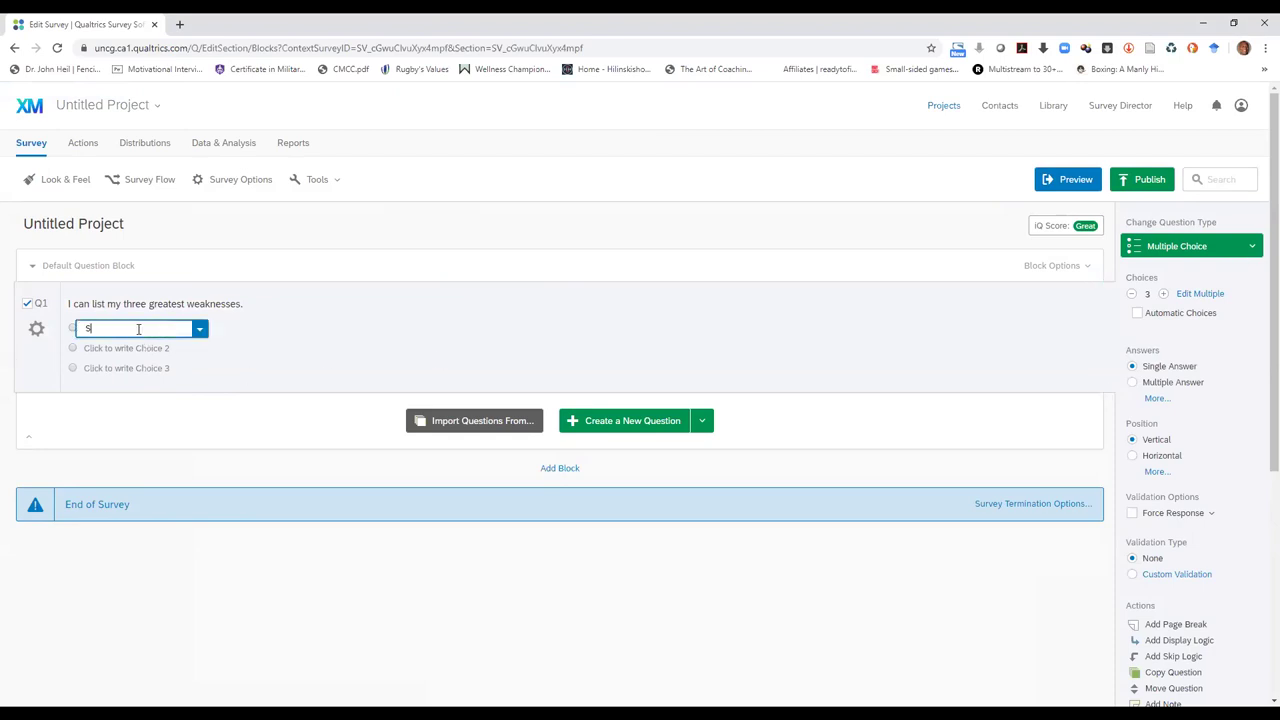
{"action": "type", "text": "trongl"}
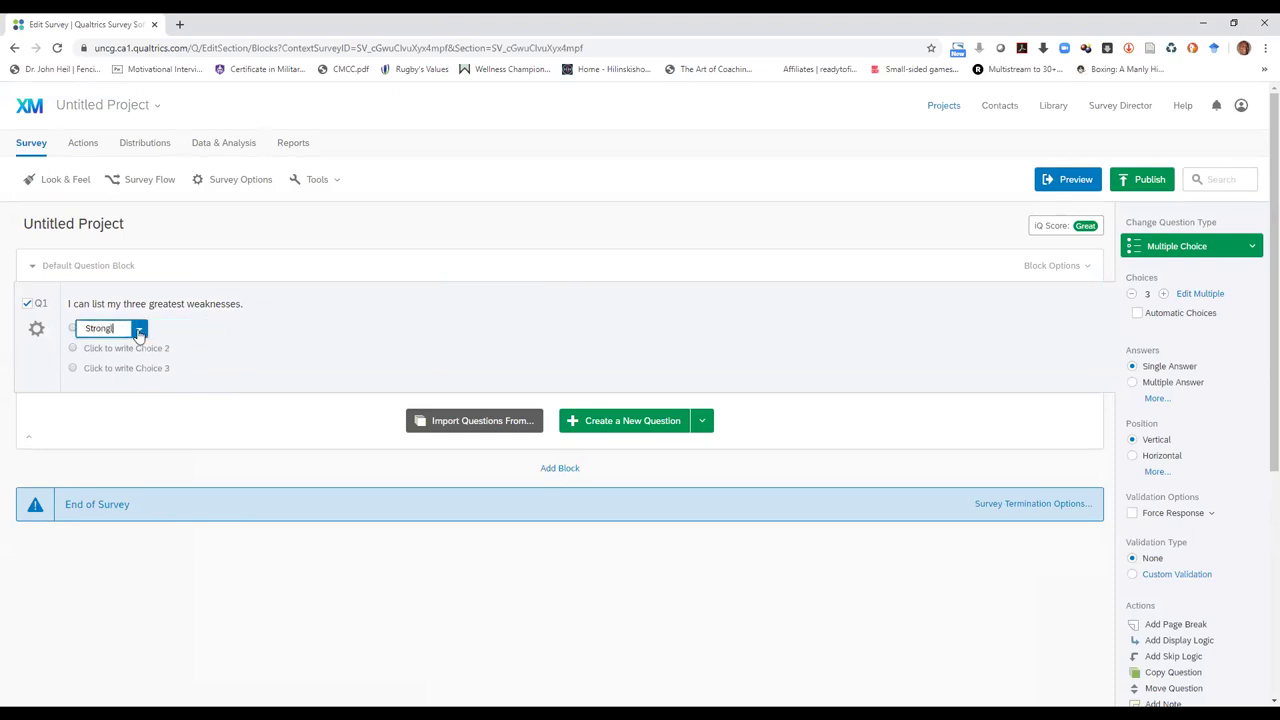
{"action": "type", "text": "y agree"}
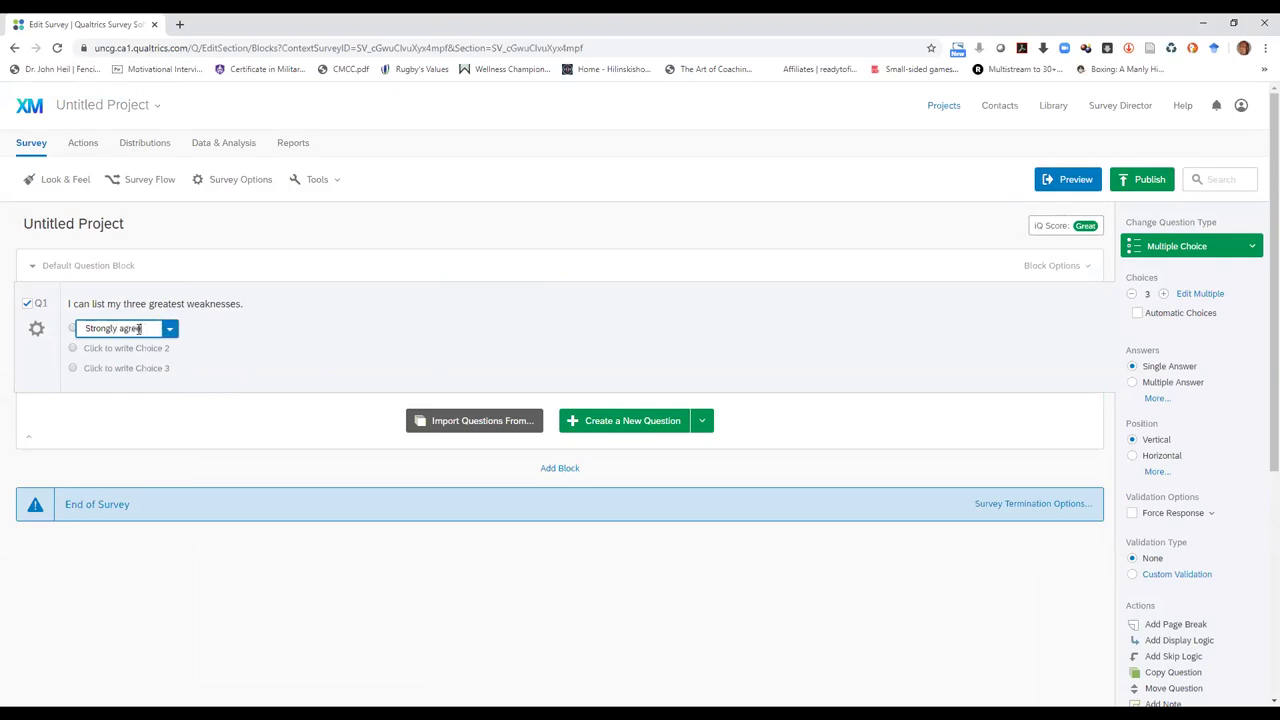
{"action": "key", "text": "BackSpace"}
{"action": "key", "text": "BackSpace"}
{"action": "key", "text": "BackSpace"}
{"action": "key", "text": "BackSpace"}
{"action": "key", "text": "BackSpace"}
{"action": "type", "text": "disagree"}
{"action": "key", "text": "Return"}
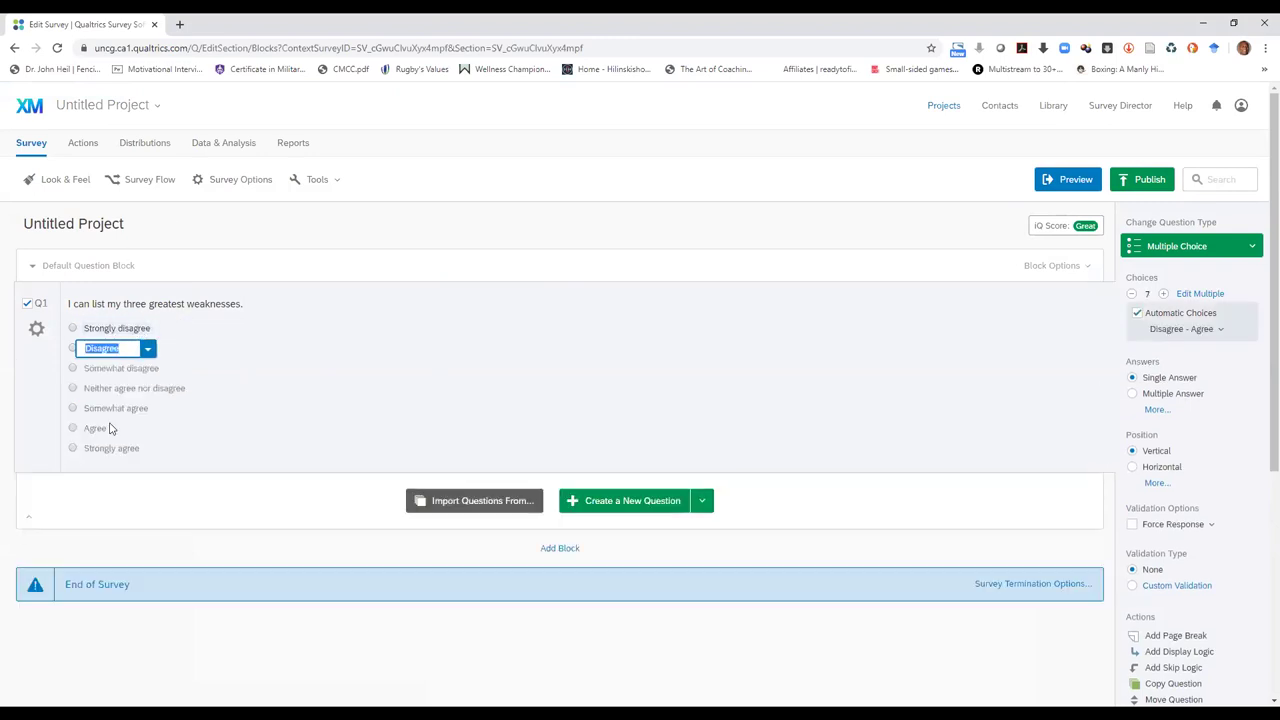
Remove the choices "Somewhat disagree" and "Somewhat agree" from Q1
{"action": "left_click", "coordinate": [157, 370]}
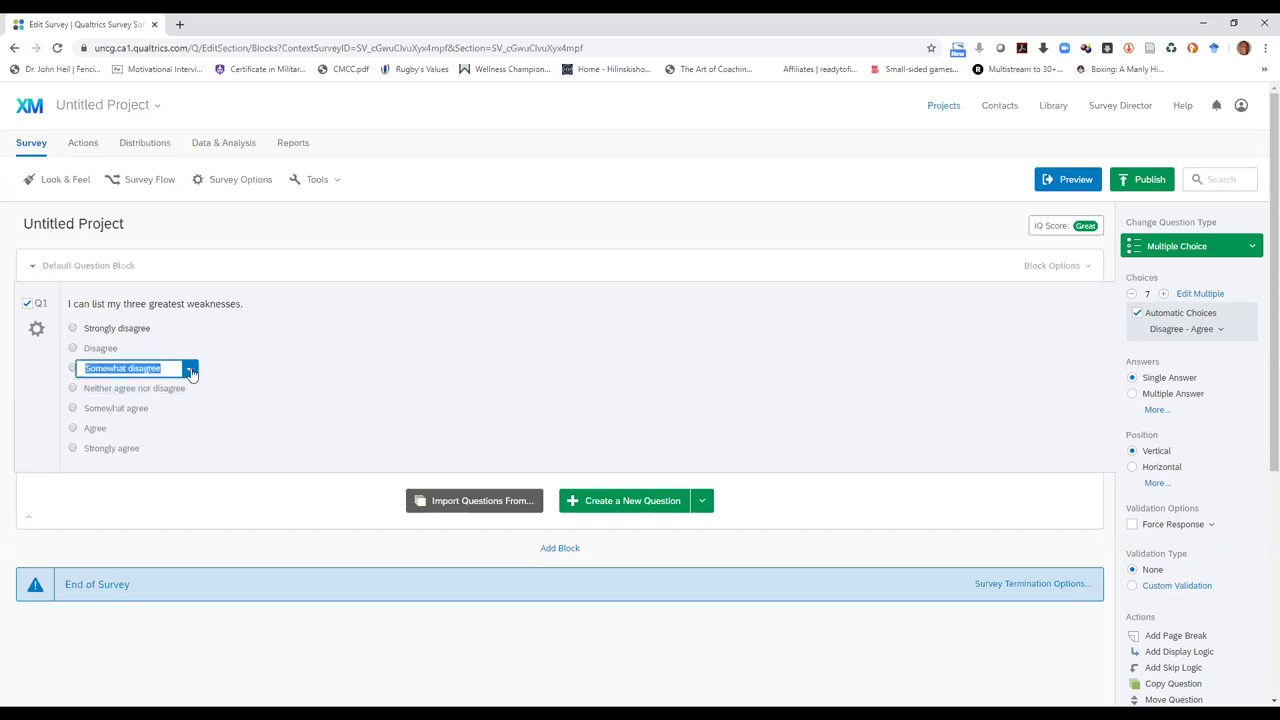
{"action": "left_click", "coordinate": [189, 369]}
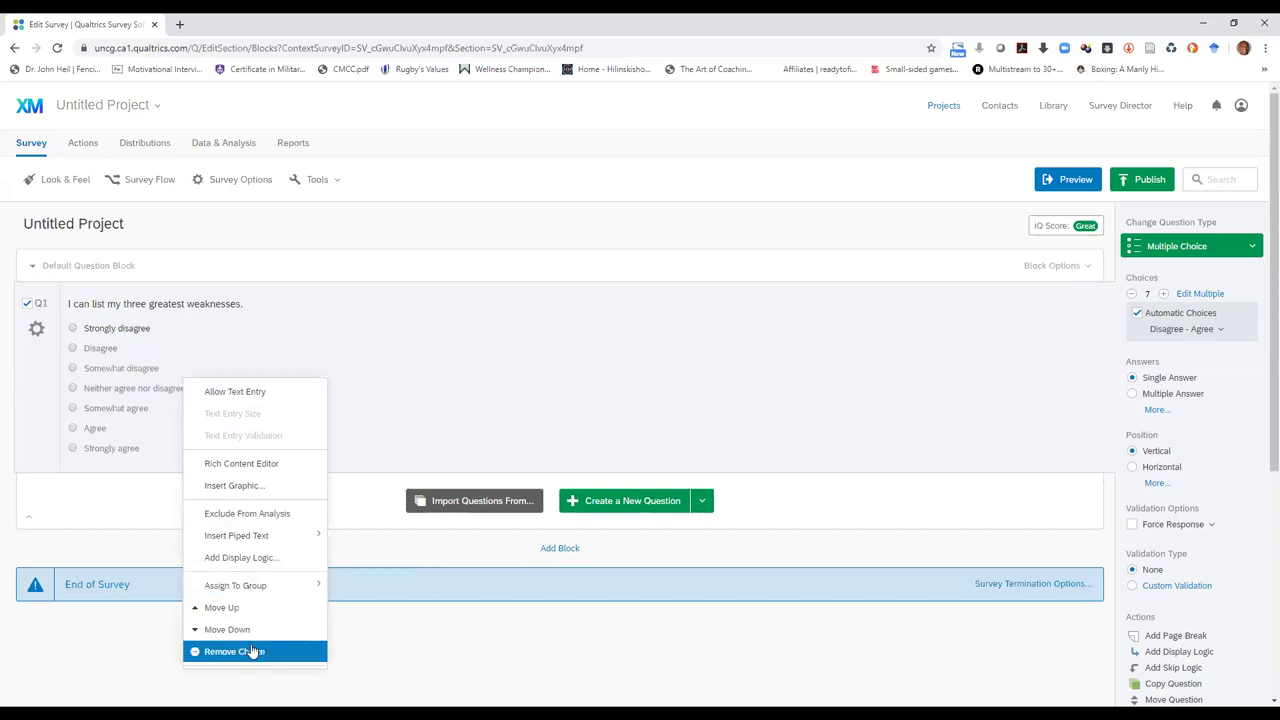
{"action": "left_click", "coordinate": [251, 651]}
{"action": "left_click", "coordinate": [137, 390]}
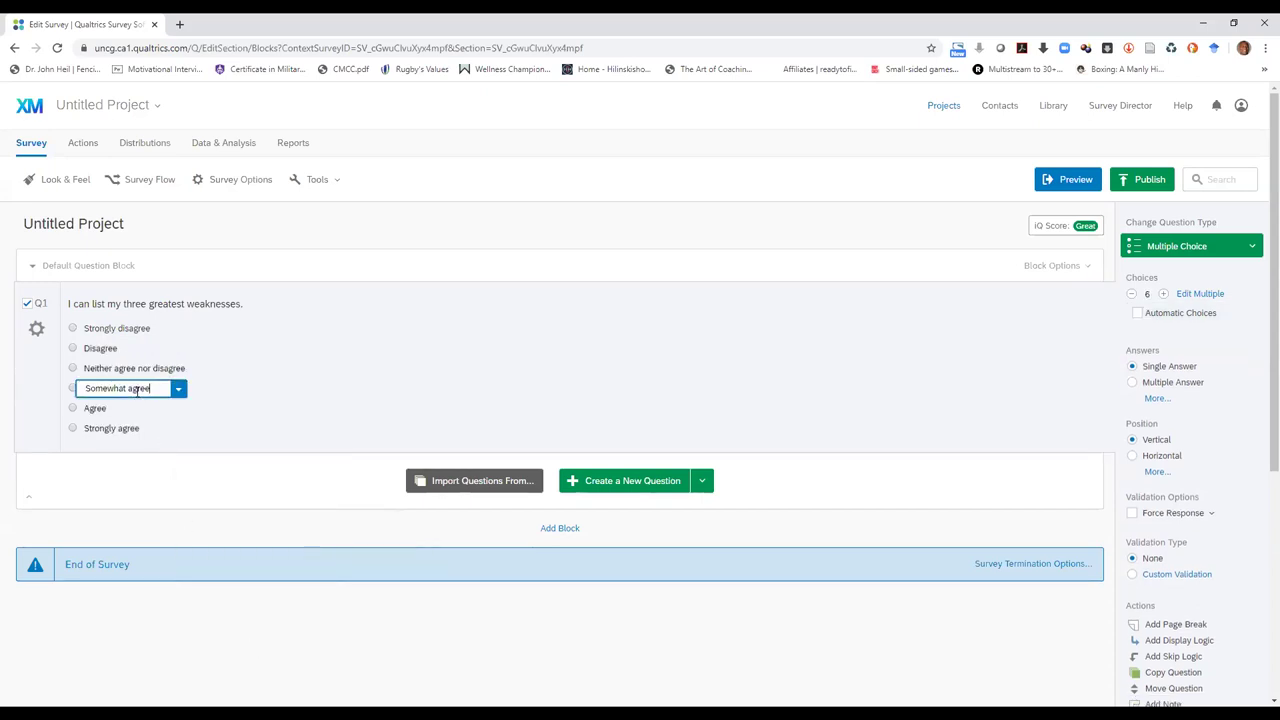
{"action": "left_click", "coordinate": [178, 389]}
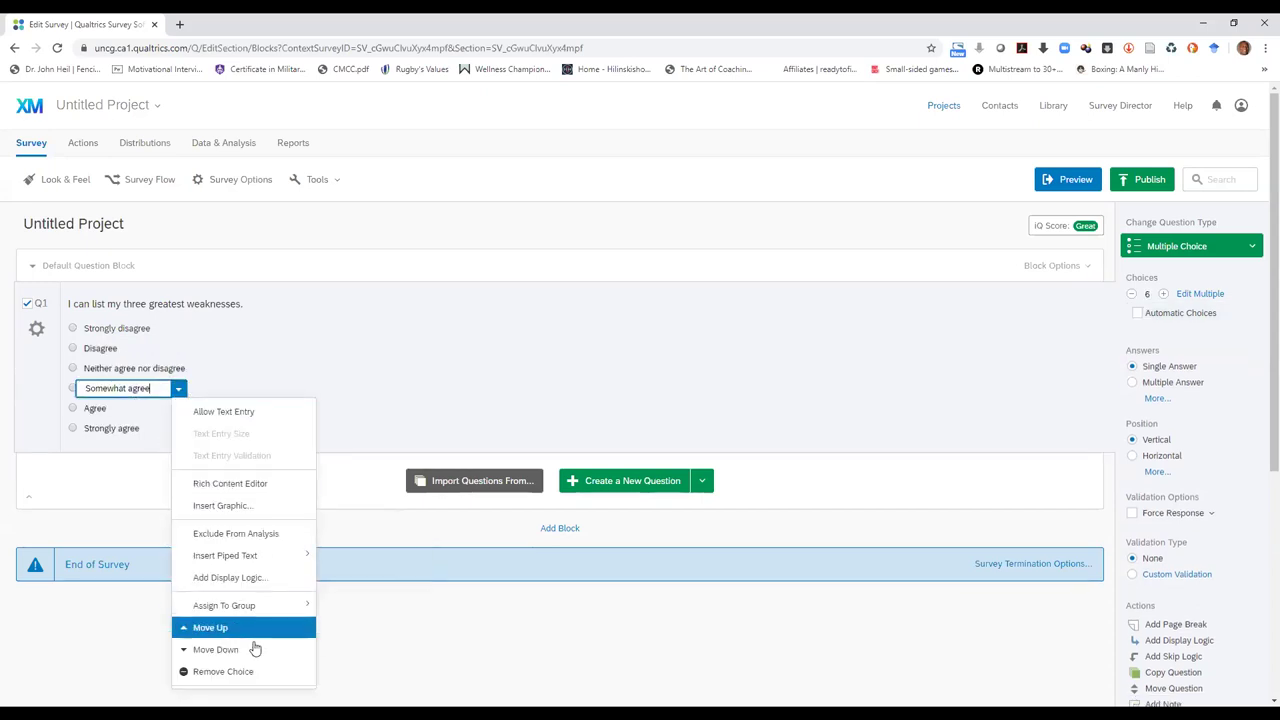
{"action": "left_click", "coordinate": [243, 672]}
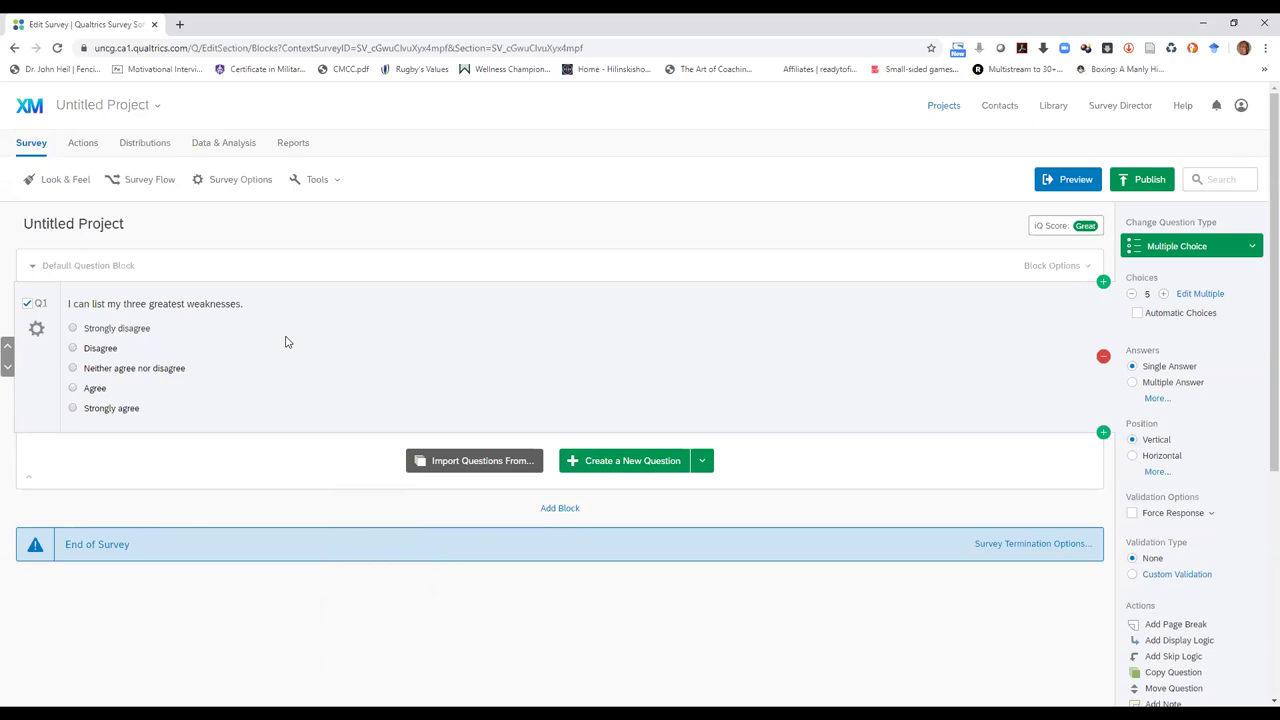
Copy Q1 and change the copy's question text to "My actions reflect my core values."
{"action": "scroll", "coordinate": [1260, 451], "scroll_direction": "down", "scroll_amount": 1}
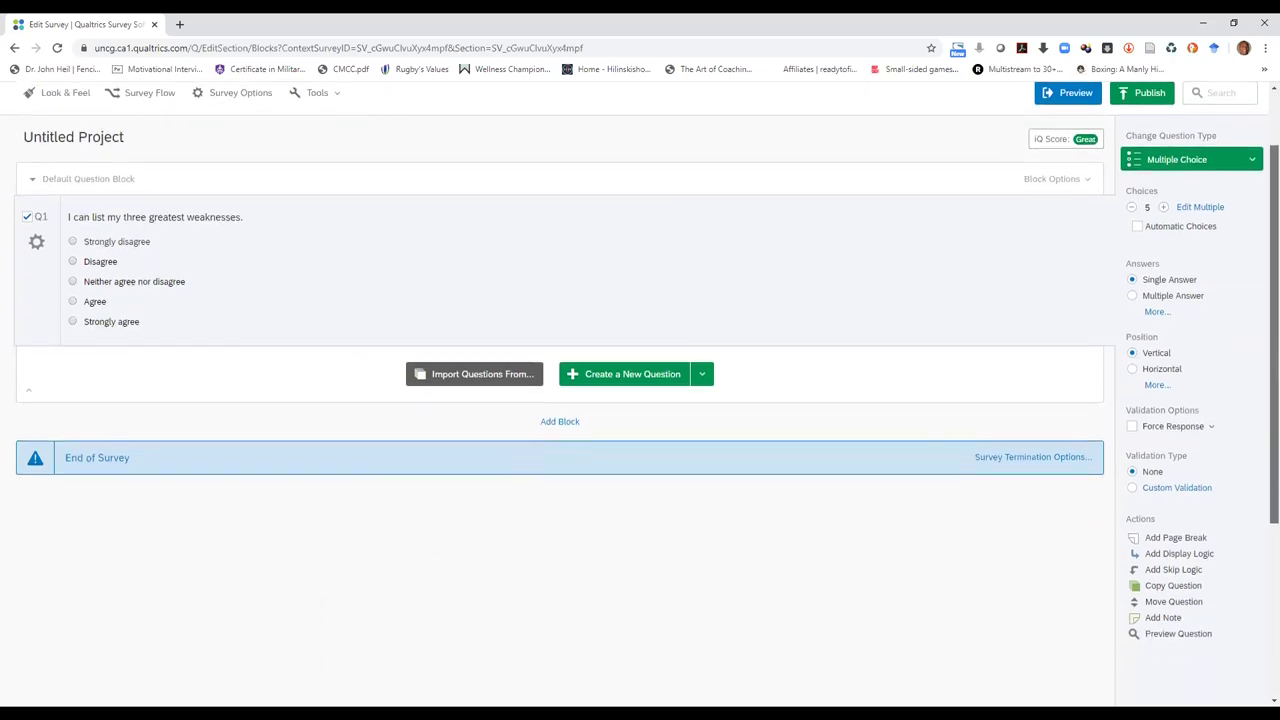
{"action": "left_click", "coordinate": [1178, 586]}
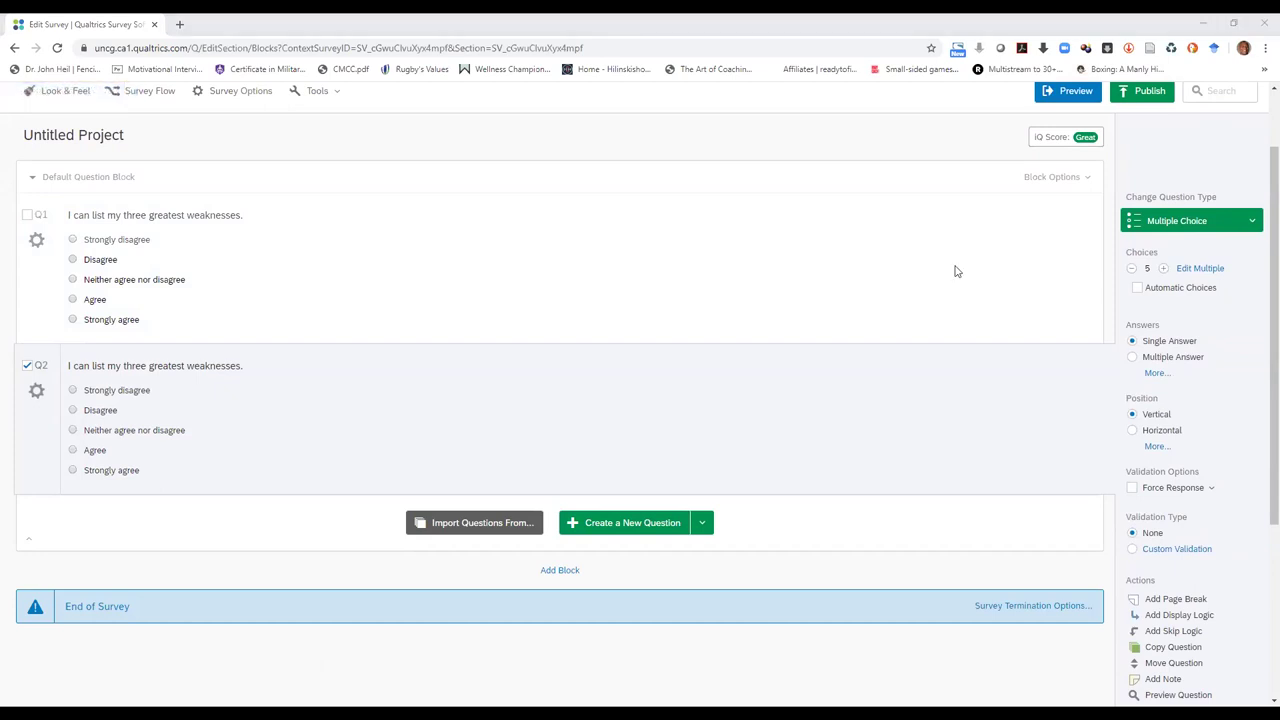
{"action": "left_click", "coordinate": [137, 367]}
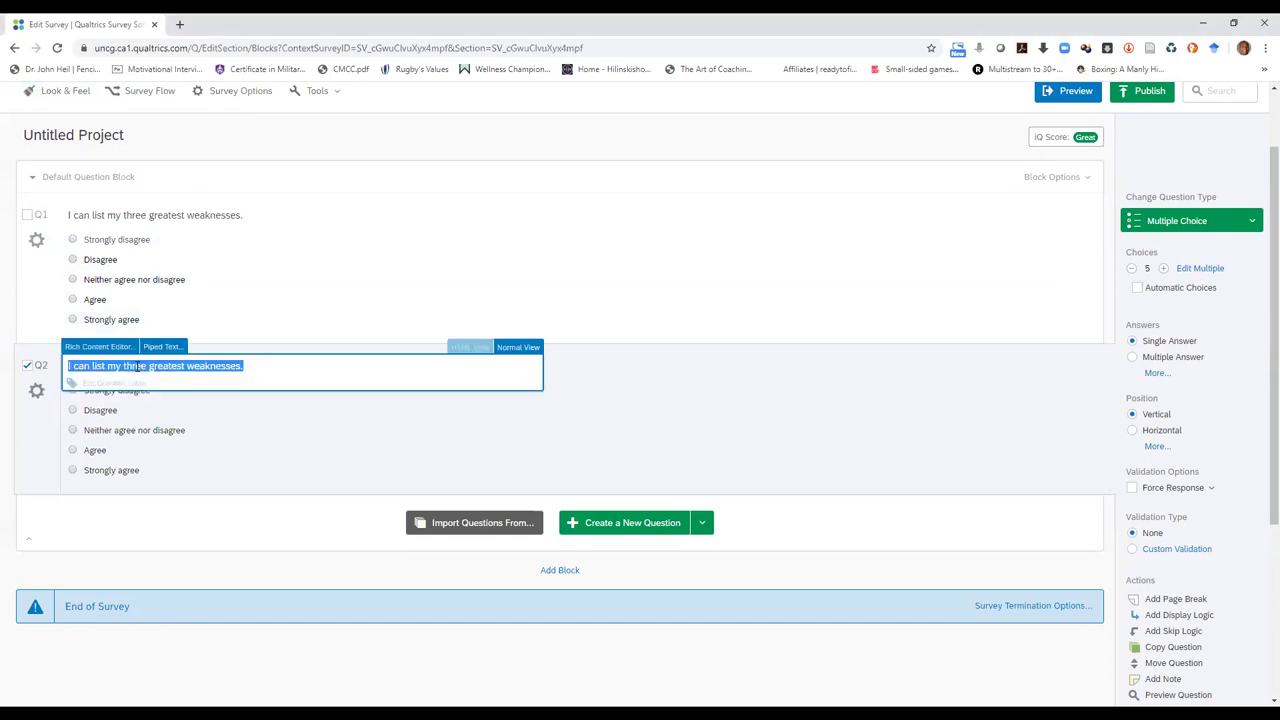
{"action": "type", "text": "My actions reflect my core values."}
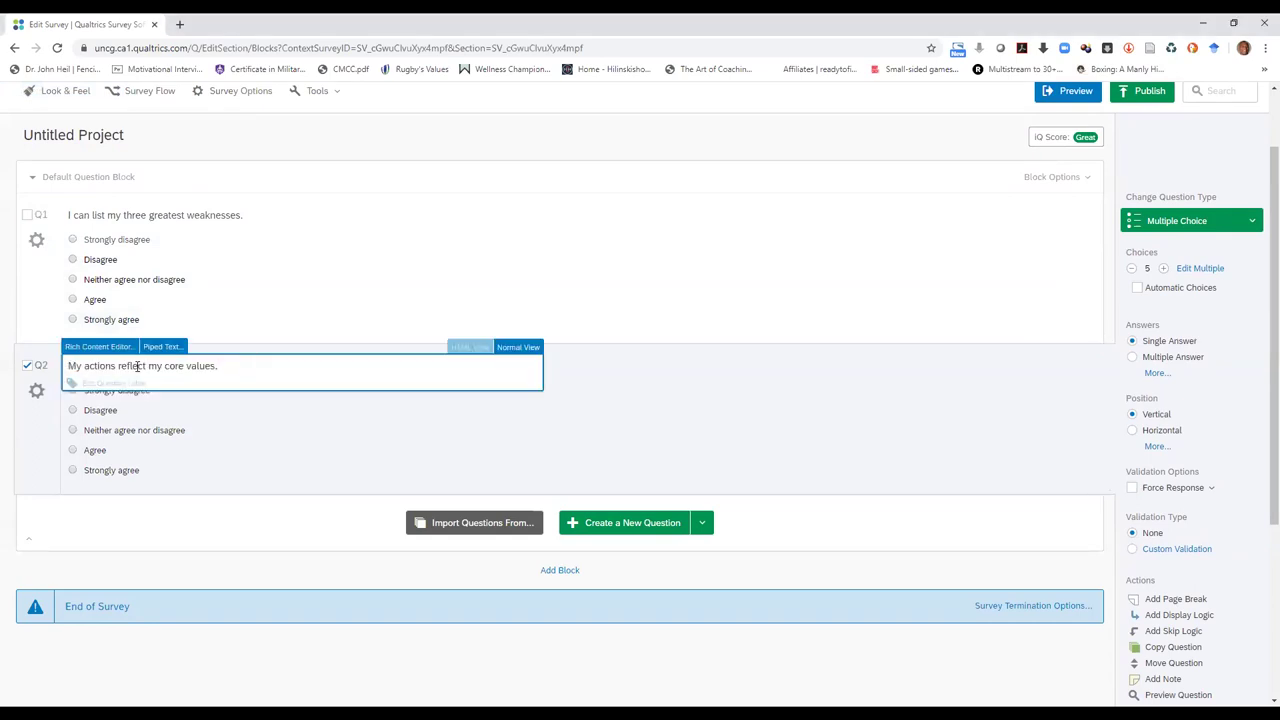
{"action": "left_click", "coordinate": [177, 500]}
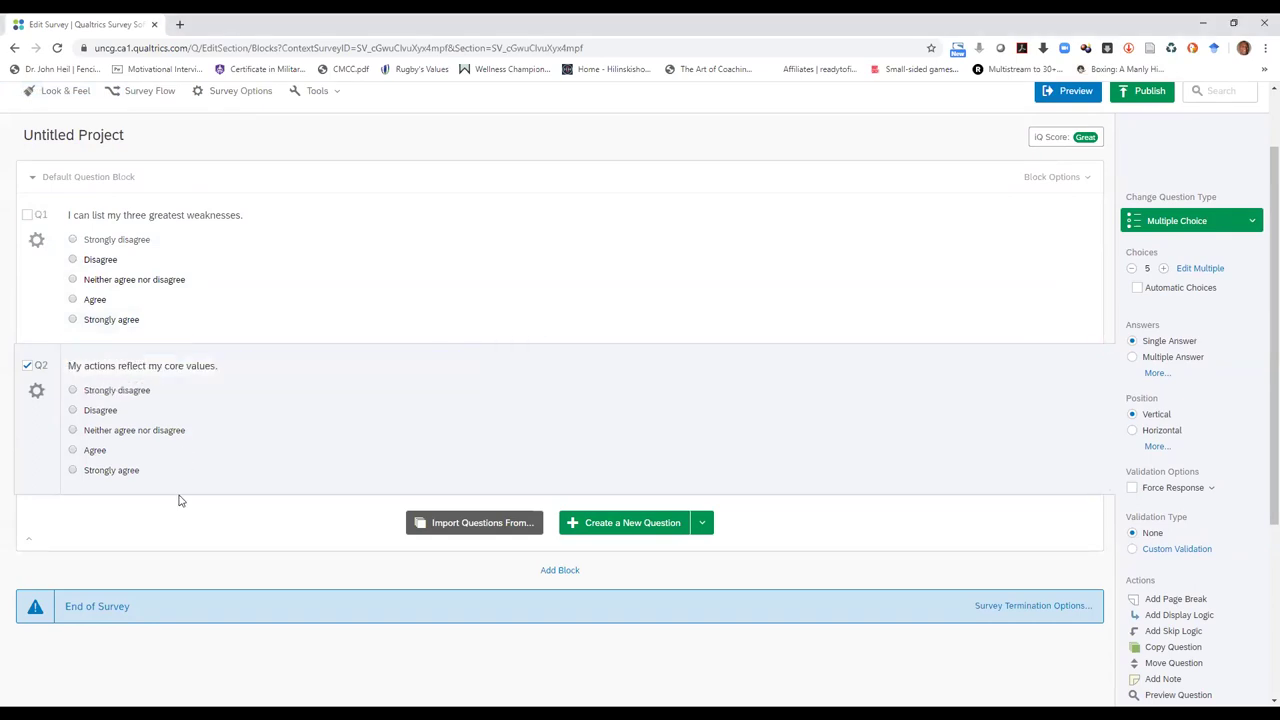
Copy Q2 and change the copy's question text to "I seek others' opinions before making up my own mind."
{"action": "left_click", "coordinate": [1155, 649]}
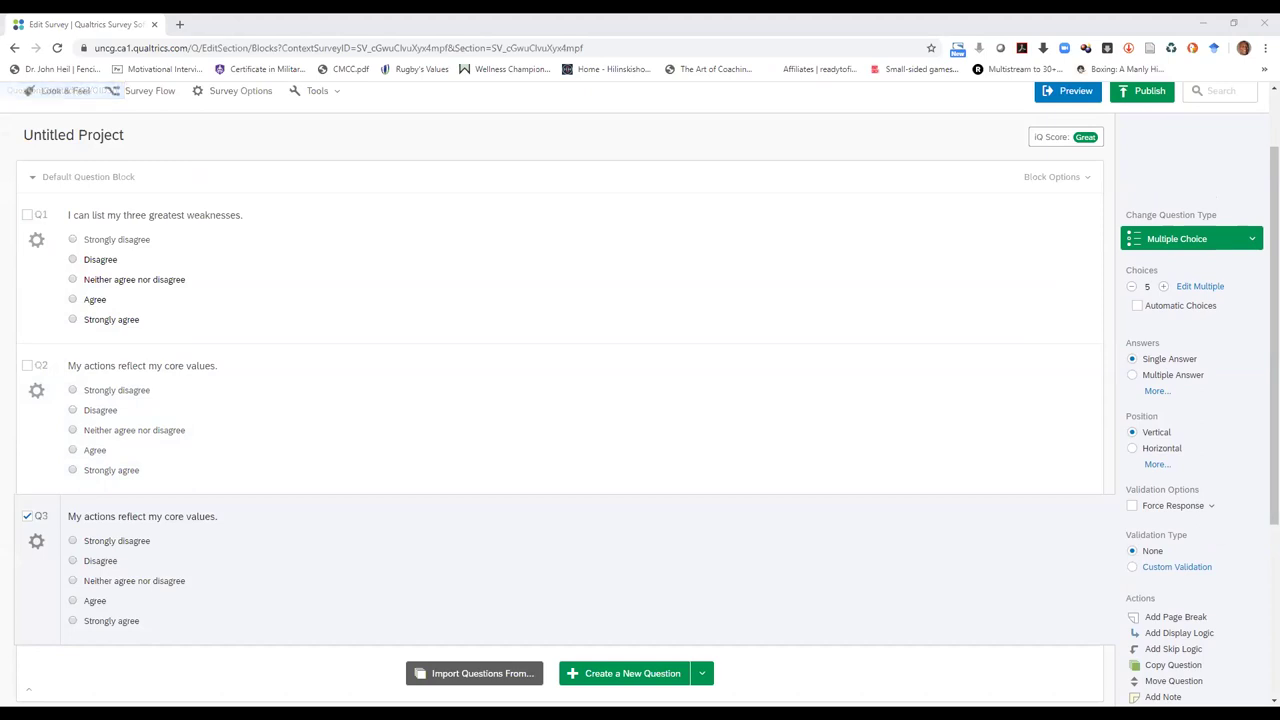
{"action": "left_click", "coordinate": [176, 530]}
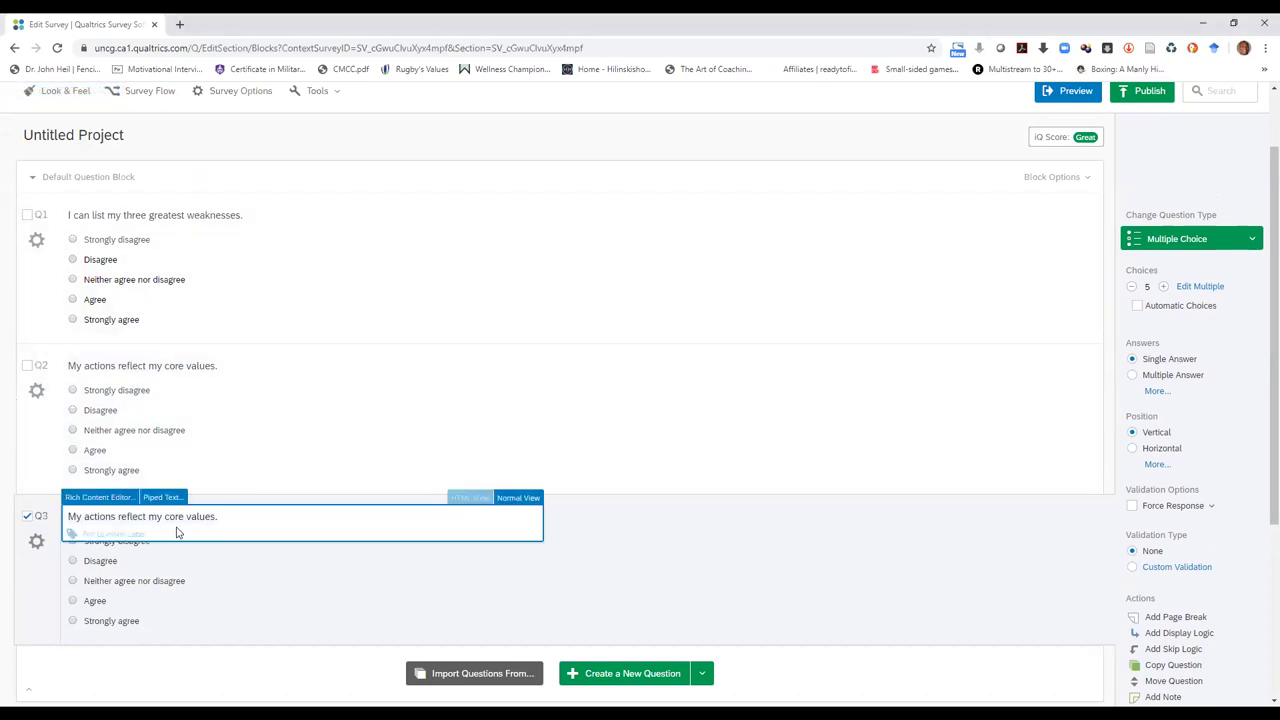
{"action": "left_click_drag", "start_coordinate": [218, 516], "coordinate": [66, 514]}
{"action": "type", "text": "I seek others' opinions before making up my own mind."}
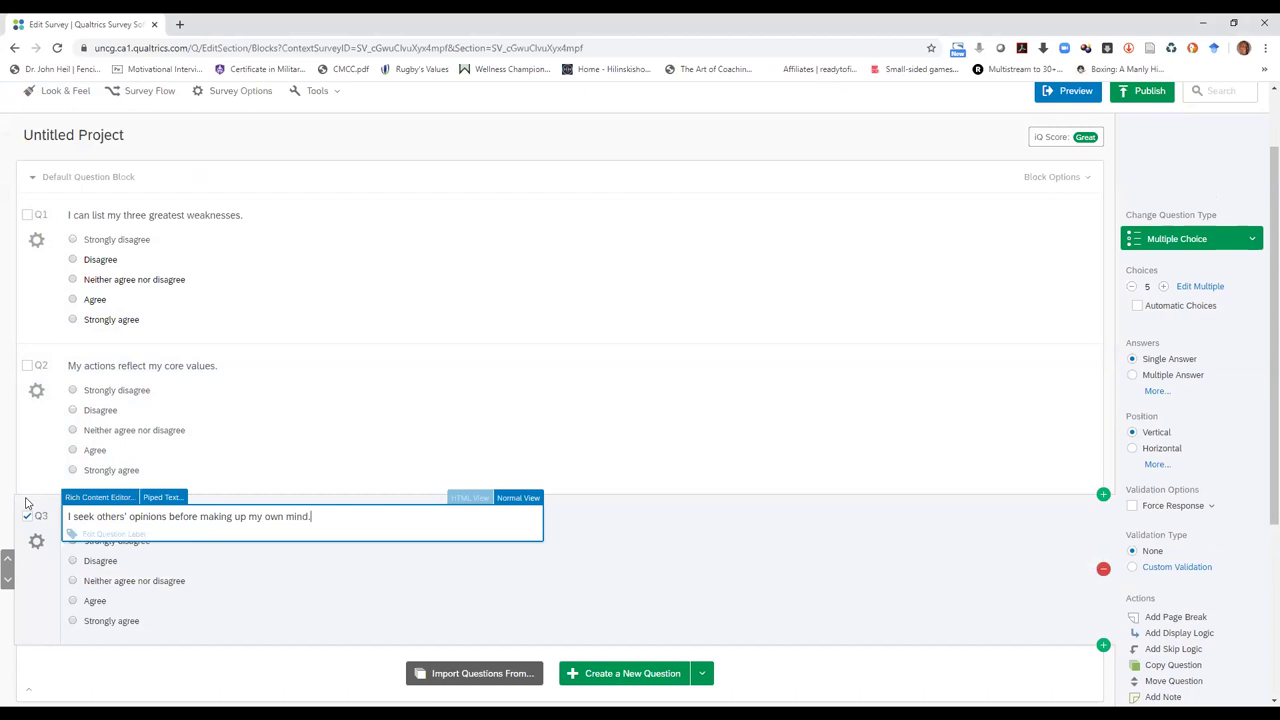
{"action": "left_click", "coordinate": [293, 607]}
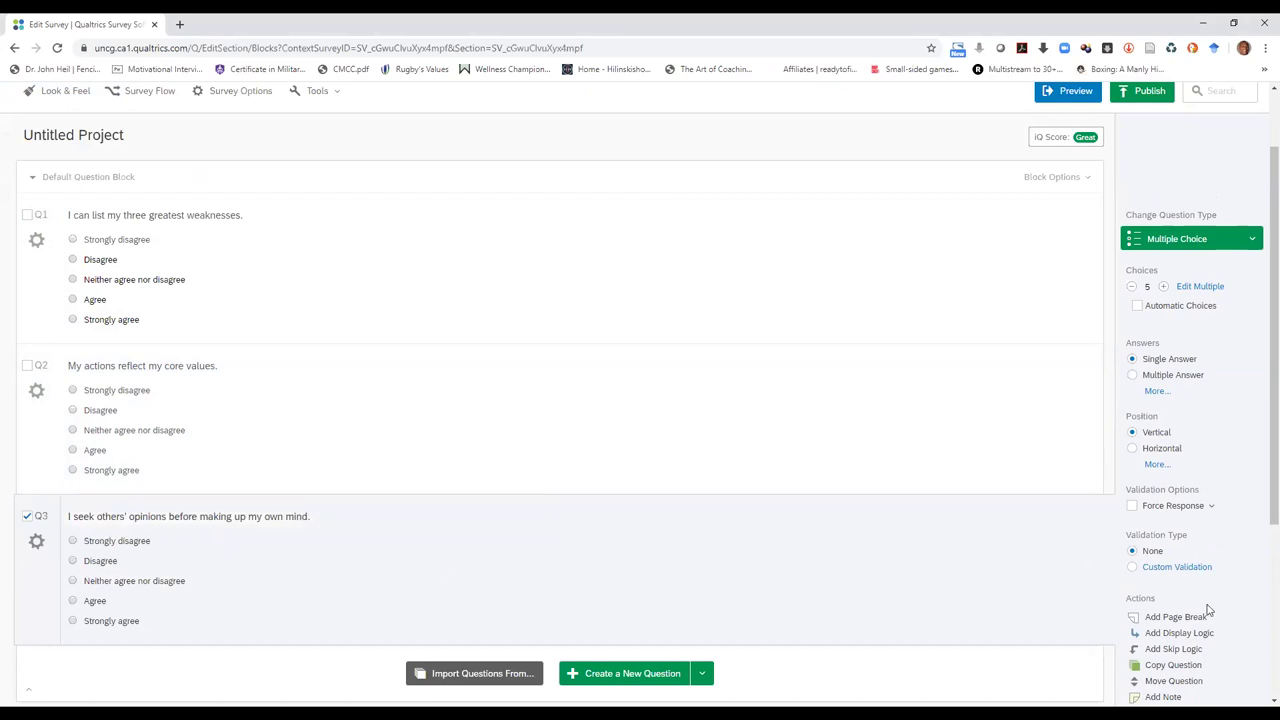
Copy Q3 and change the copy's question text to "I openly share my feelings with others."
{"action": "left_click", "coordinate": [1175, 666]}
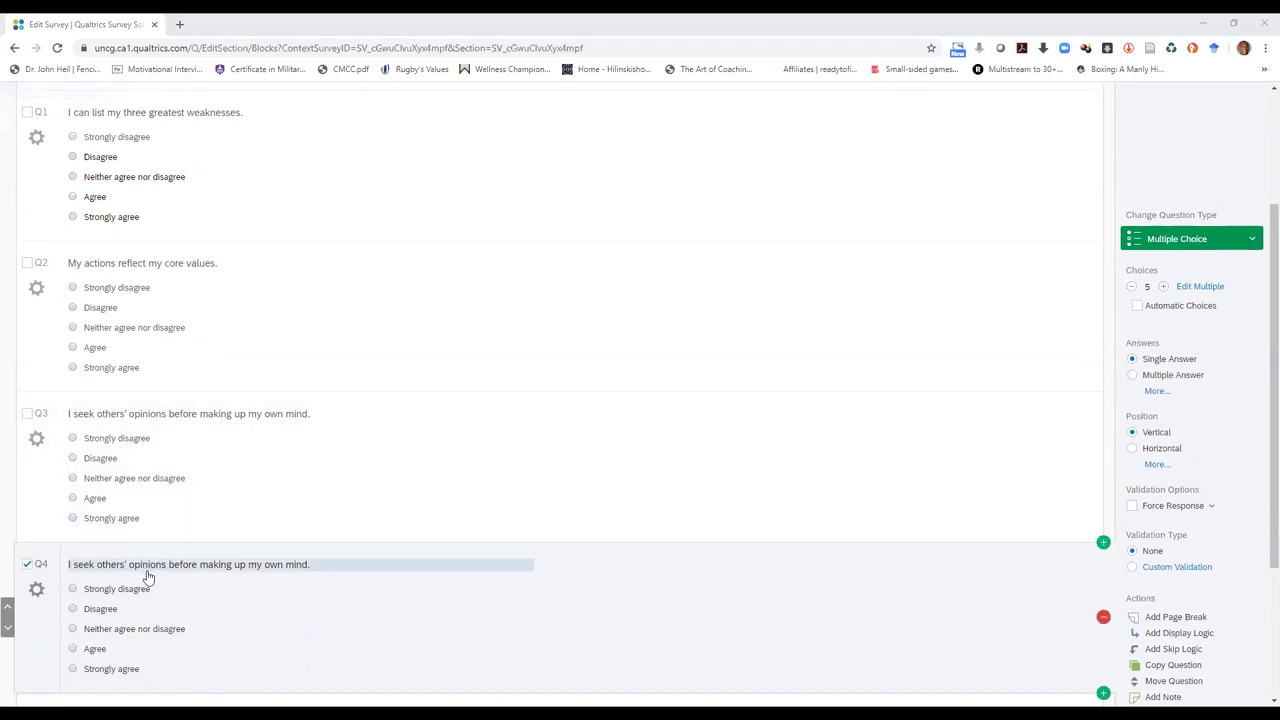
{"action": "left_click", "coordinate": [147, 566]}
{"action": "type", "text": "I openly share my feelings with others."}
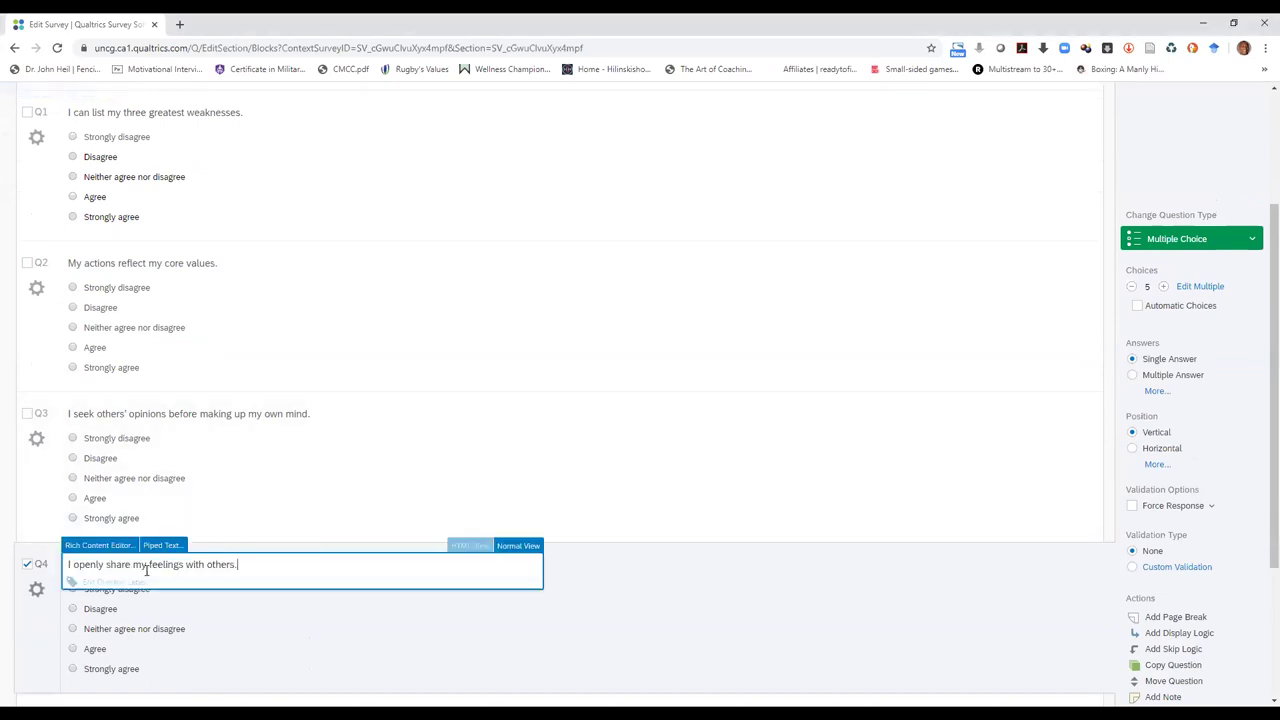
{"action": "left_click", "coordinate": [283, 633]}
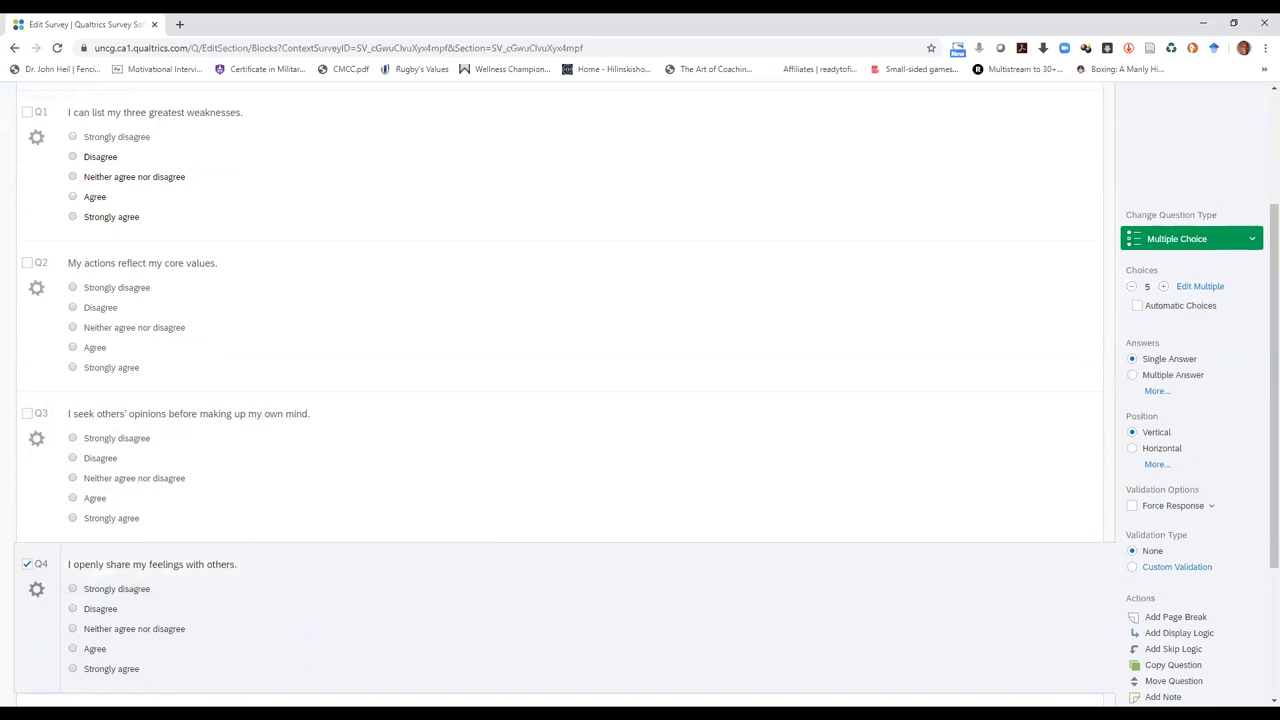
Copy Q4 and replace the copy's question text with "I can list my three greatest strengths"
{"action": "left_click", "coordinate": [1150, 665]}
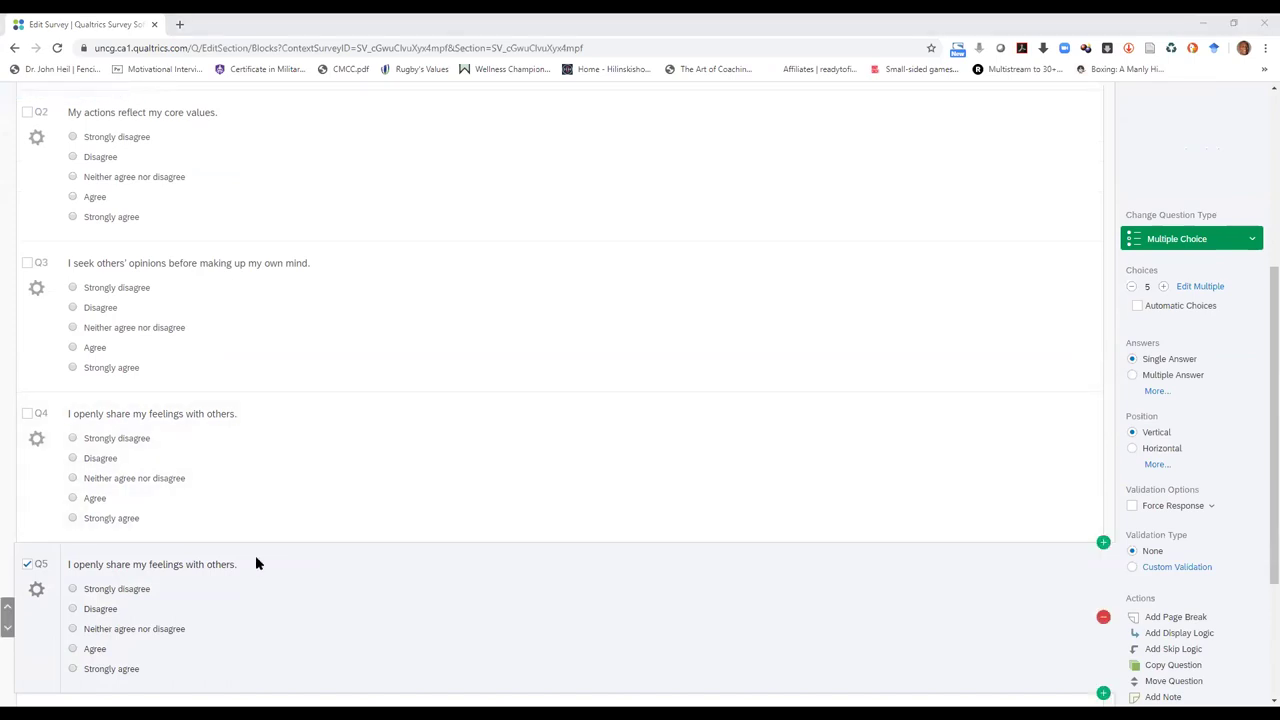
{"action": "left_click", "coordinate": [206, 562]}
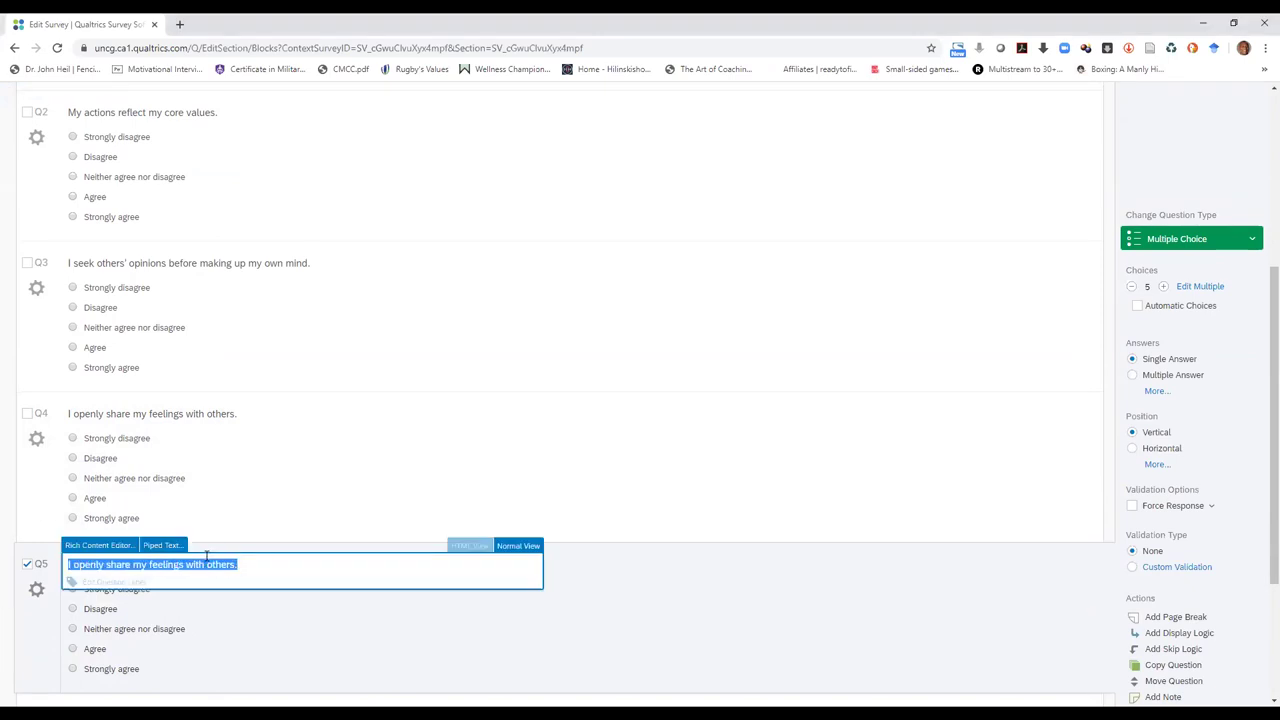
{"action": "key", "text": "ctrl+v"}
{"action": "left_click", "coordinate": [255, 642]}
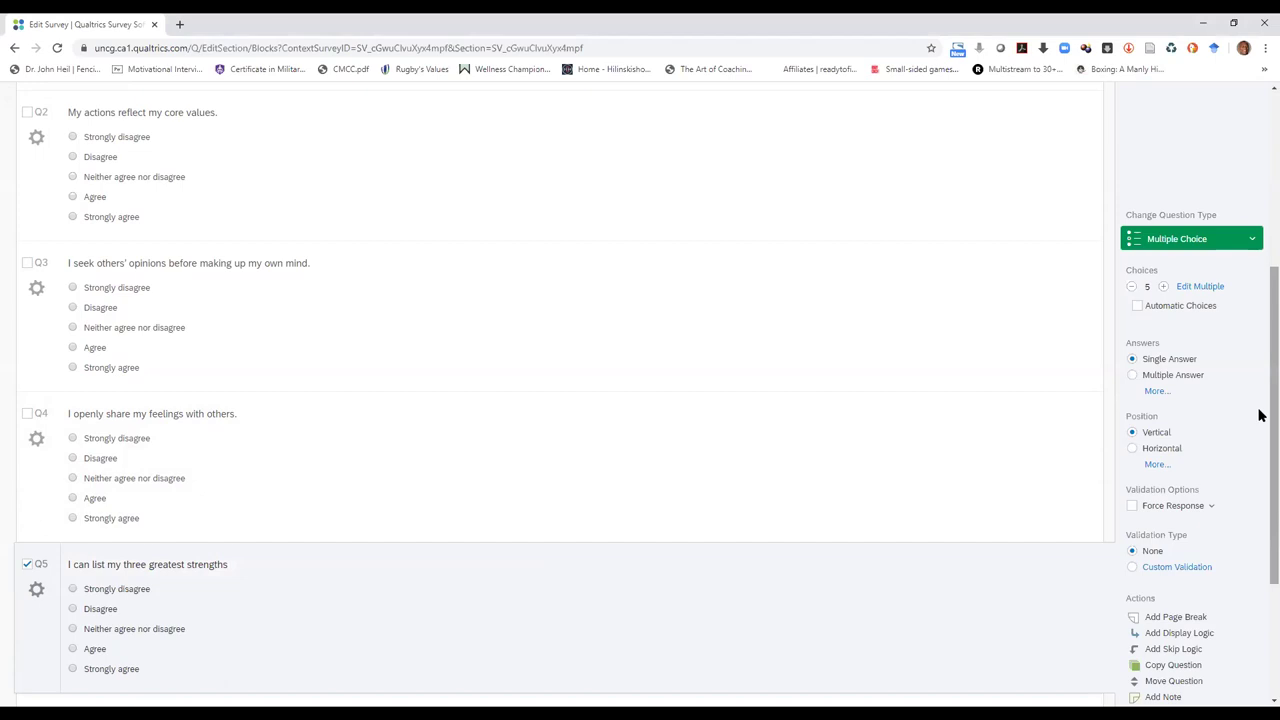
Rename the survey from the heading above its first question block to "ALQ"
{"action": "scroll", "coordinate": [1259, 338], "scroll_direction": "up", "scroll_amount": 5}
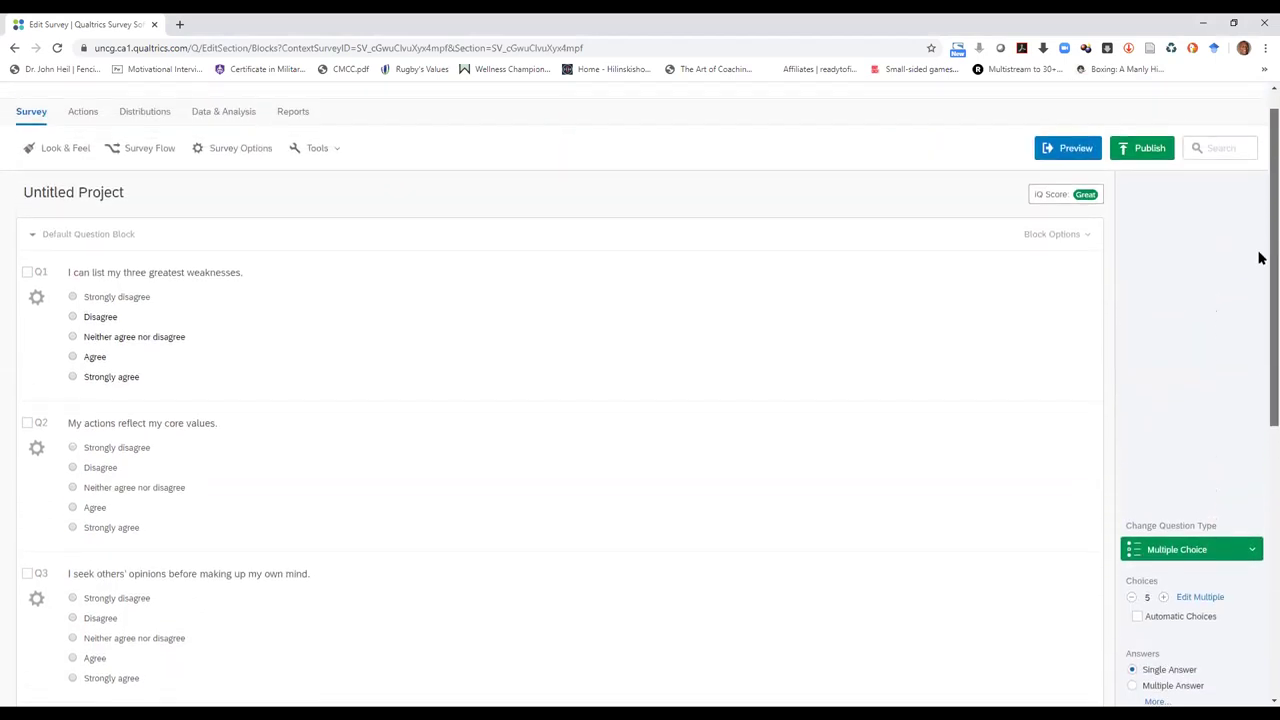
{"action": "scroll", "coordinate": [1259, 246], "scroll_direction": "up", "scroll_amount": 1}
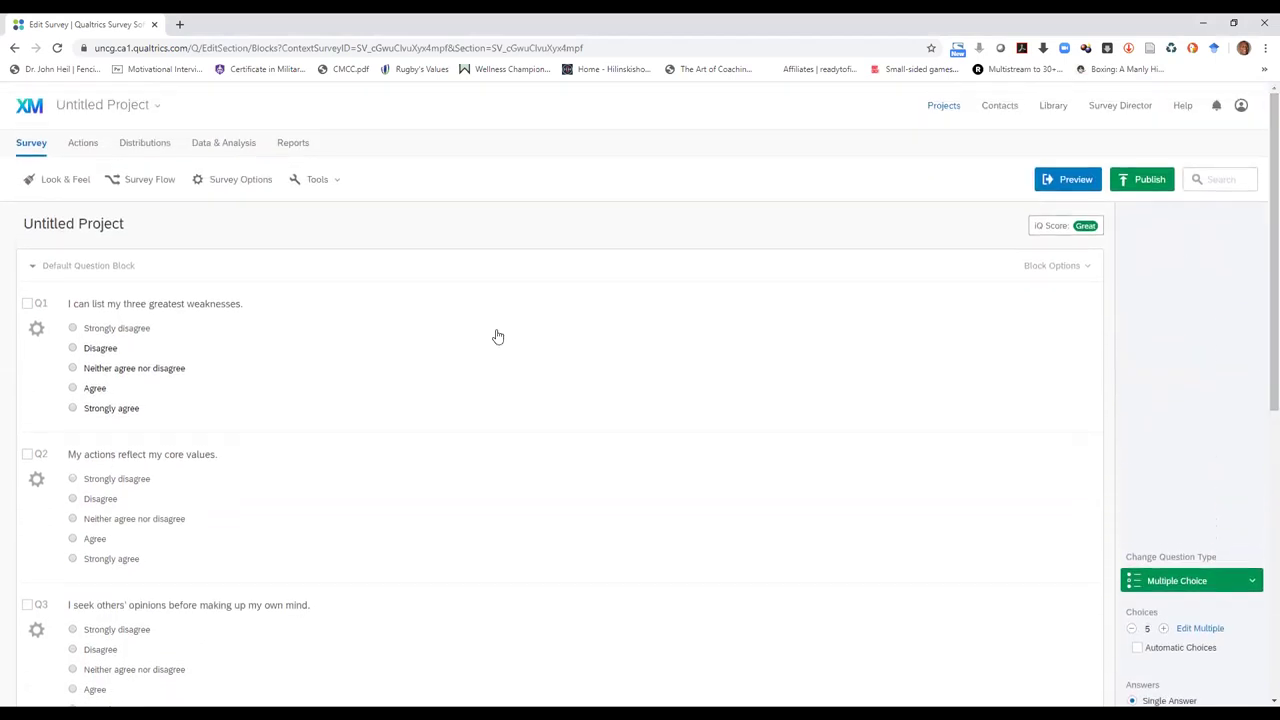
{"action": "left_click", "coordinate": [76, 228]}
{"action": "type", "text": "ALQ"}
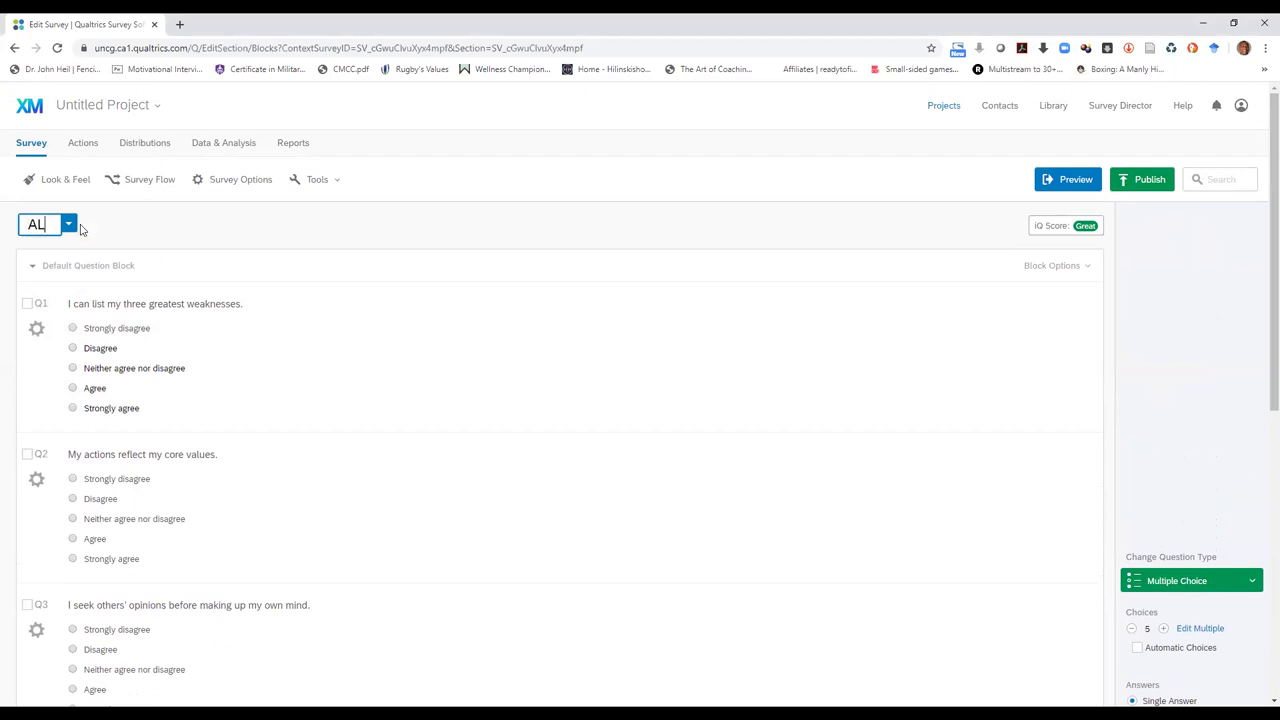
{"action": "left_click", "coordinate": [130, 237]}
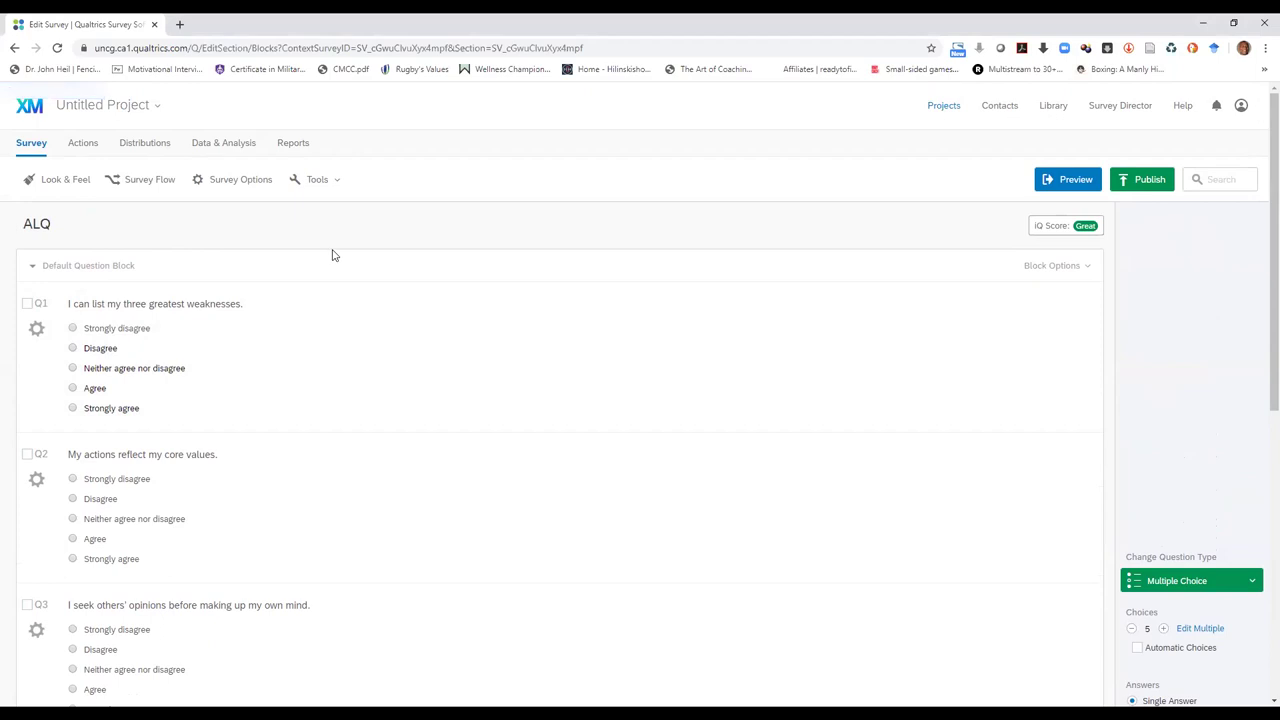
Open the survey's scoring settings and add a new scoring category named "Self-Awareness"
{"action": "left_click", "coordinate": [320, 182]}
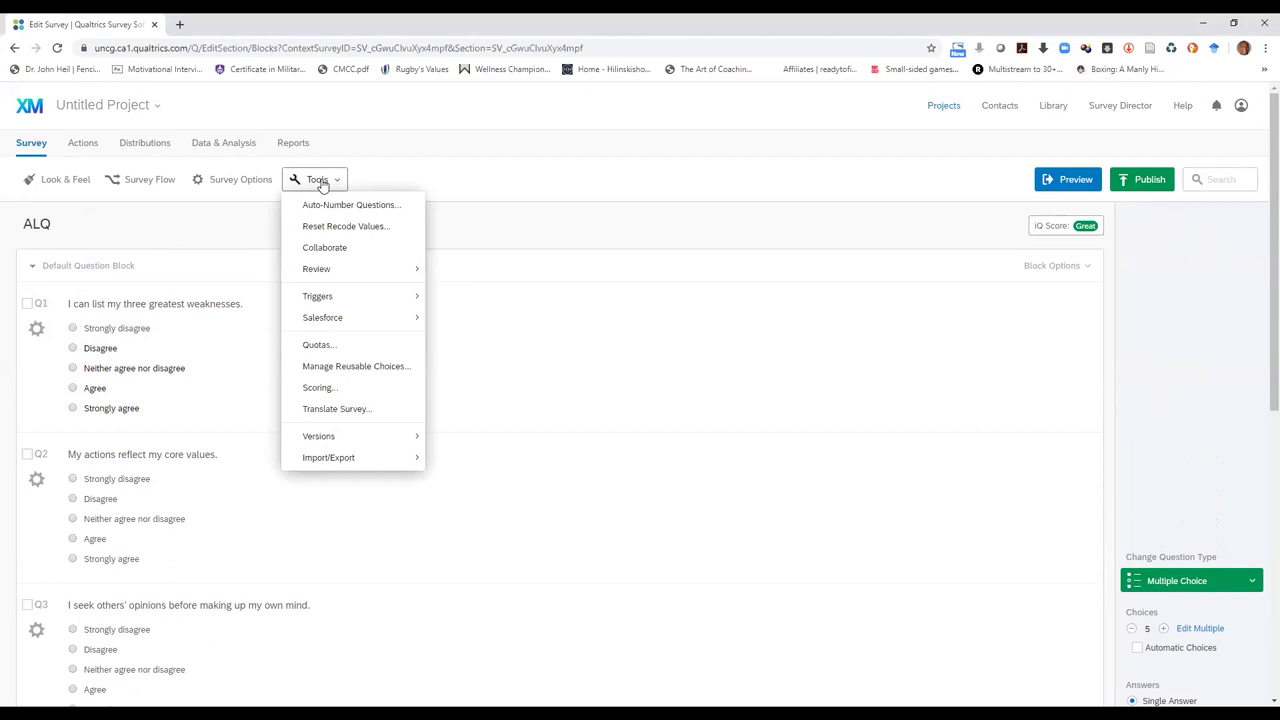
{"action": "left_click", "coordinate": [337, 388]}
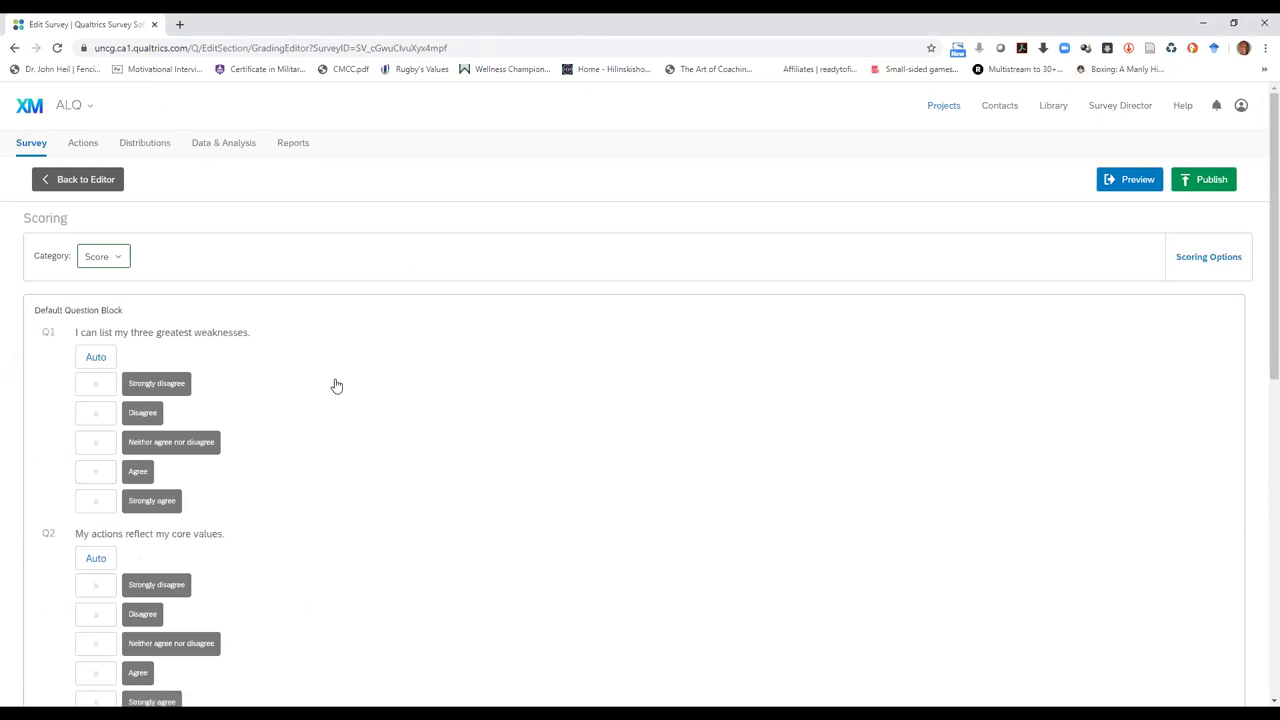
{"action": "left_click", "coordinate": [100, 262]}
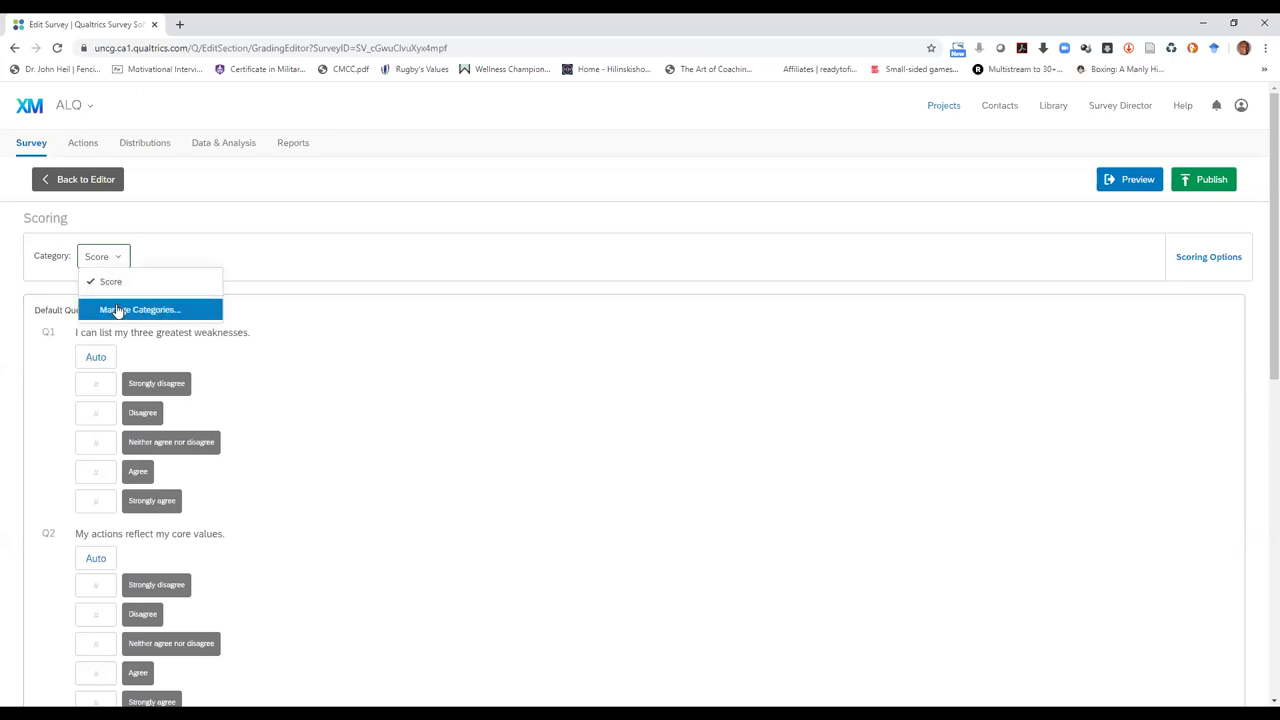
{"action": "left_click", "coordinate": [118, 311]}
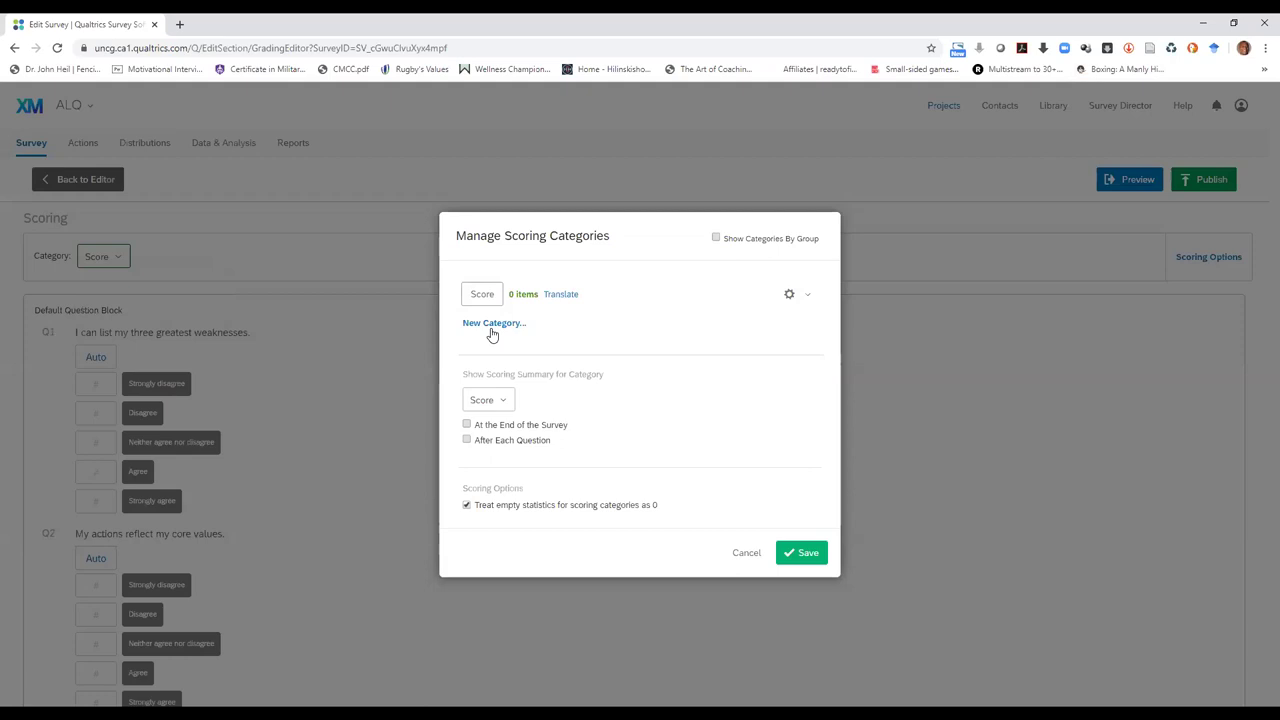
{"action": "left_click", "coordinate": [492, 323]}
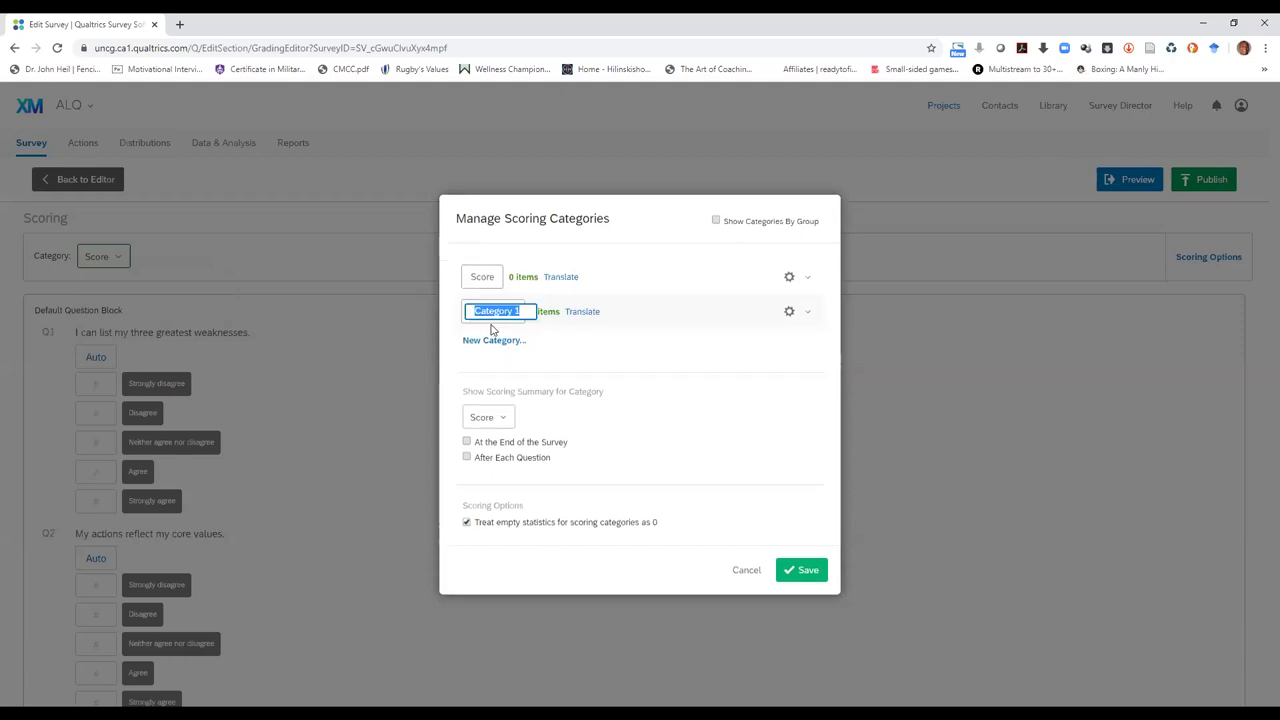
{"action": "type", "text": "Self-"}
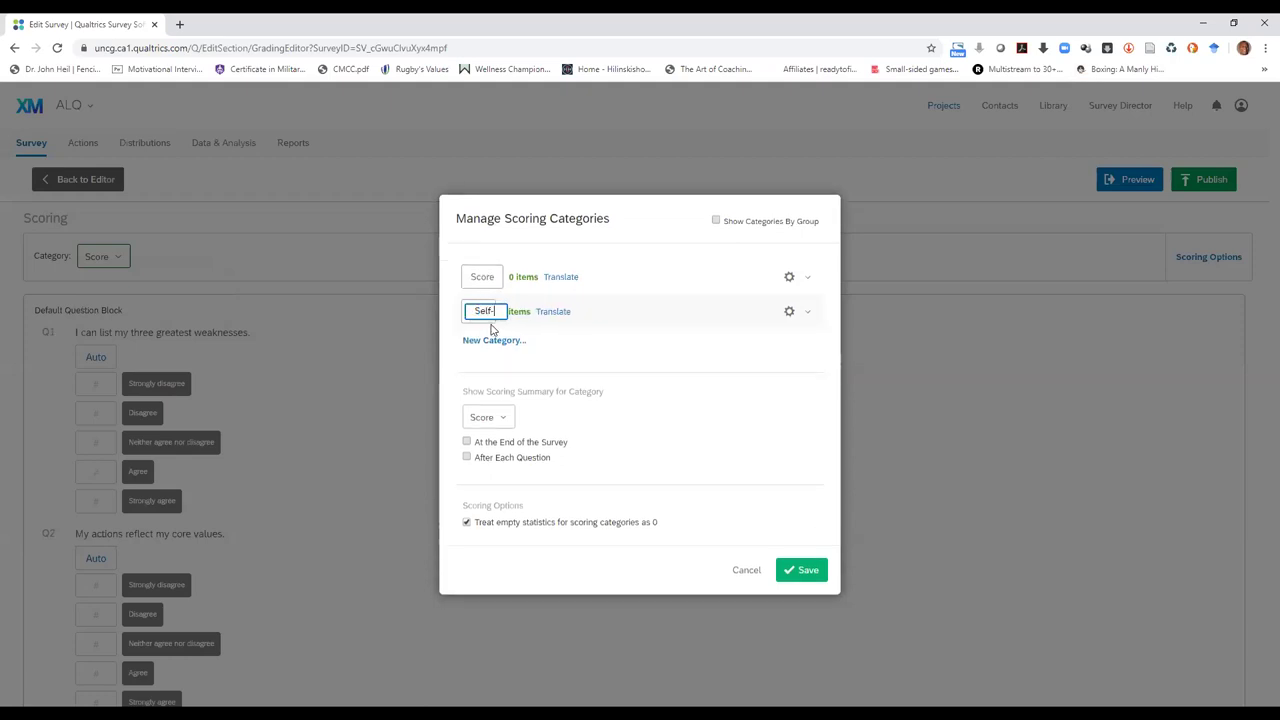
{"action": "type", "text": "Awareness"}
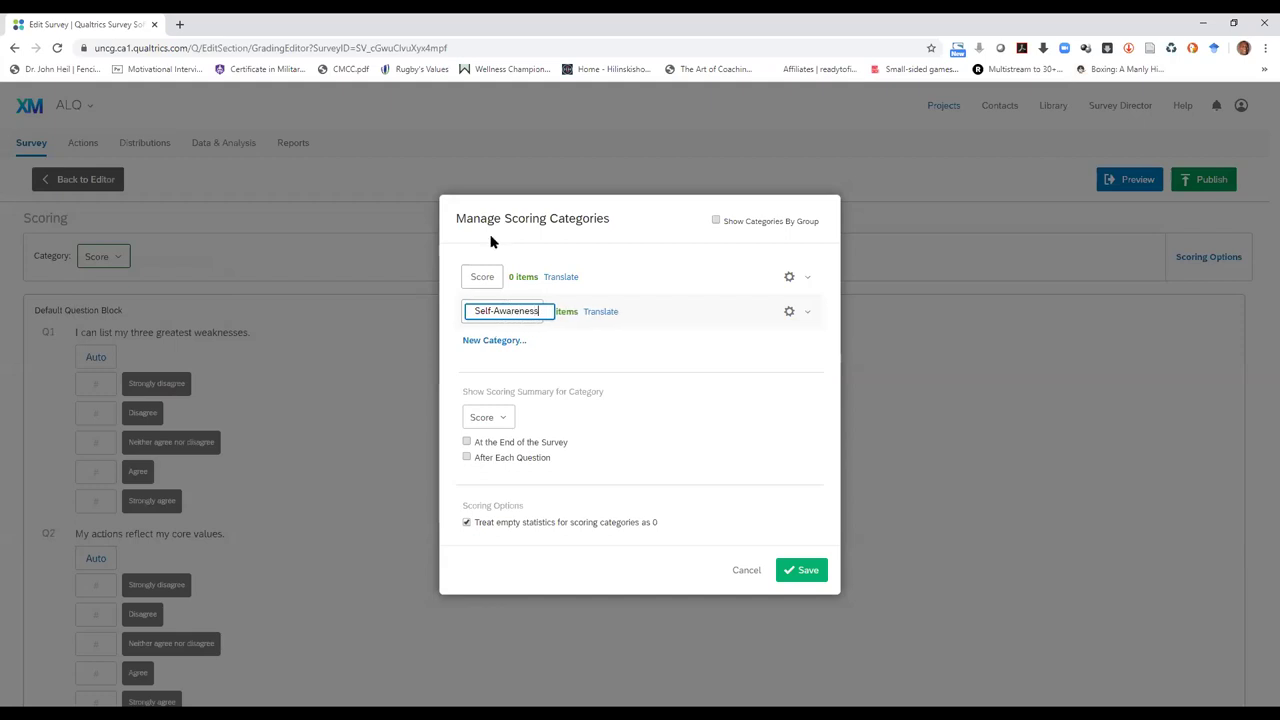
{"action": "left_click", "coordinate": [577, 344]}
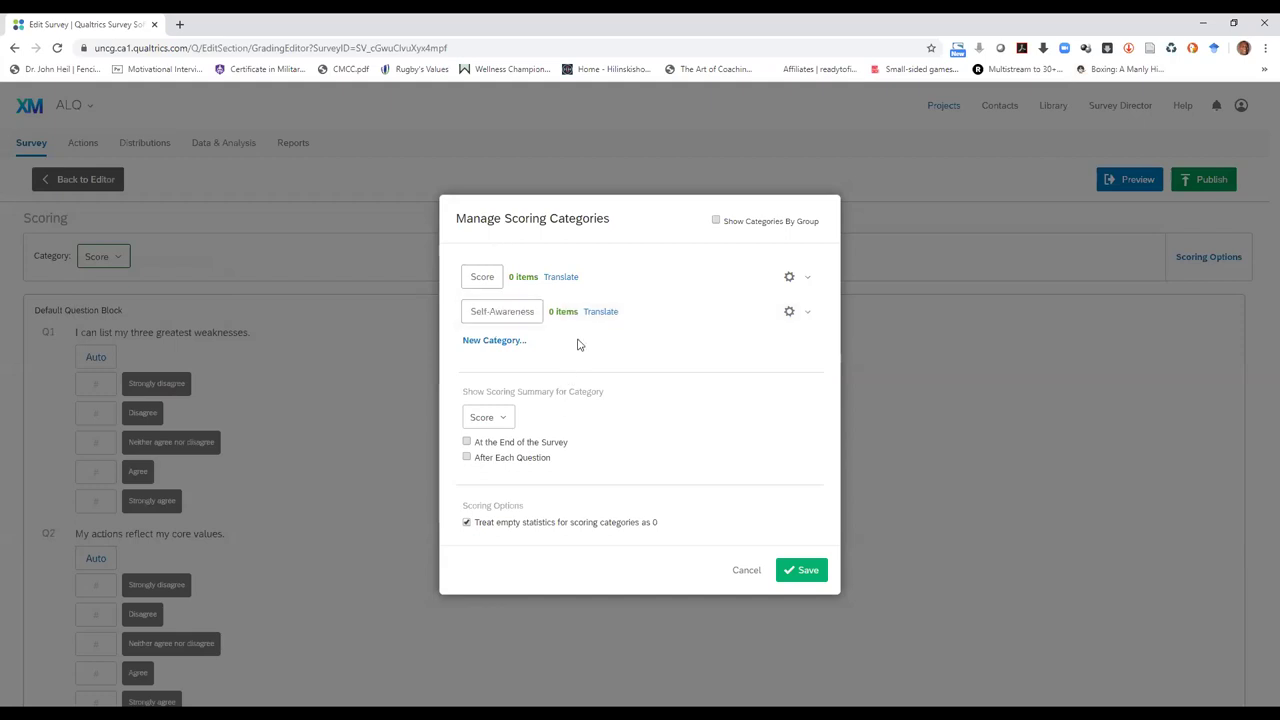
Add another scoring category named "Balanced Processing"
{"action": "left_click", "coordinate": [494, 341]}
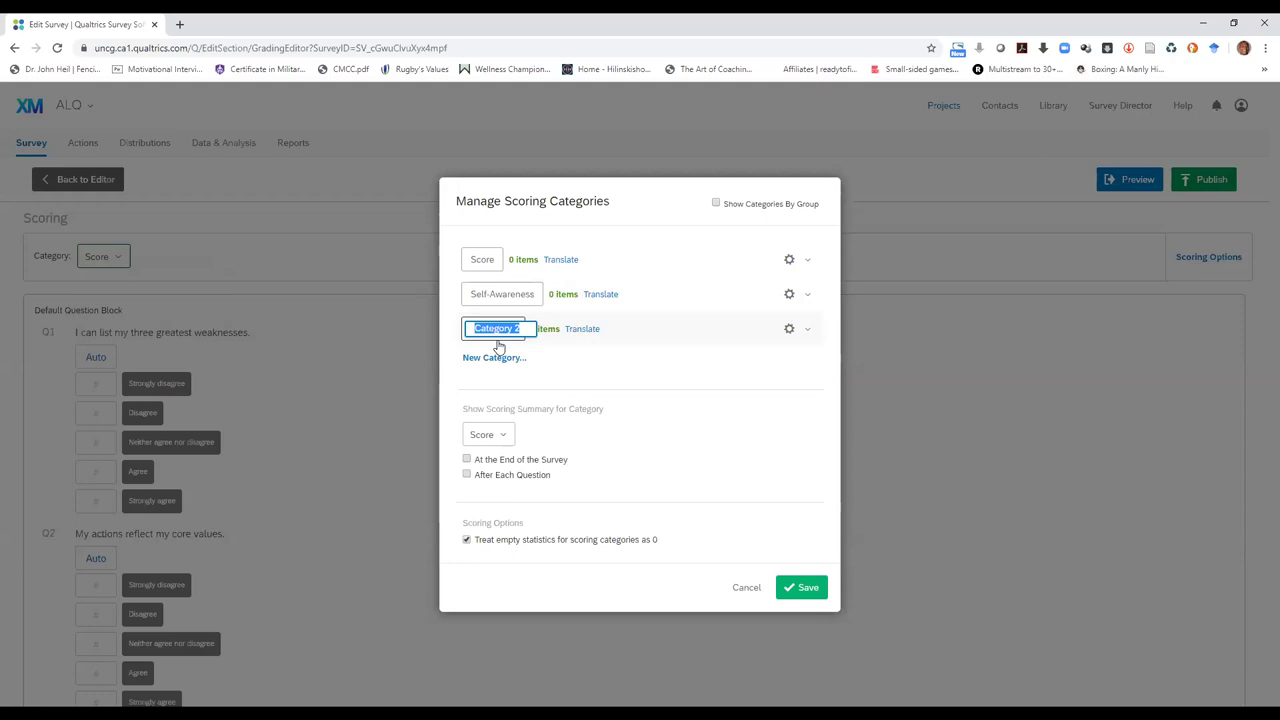
{"action": "type", "text": "Balance"}
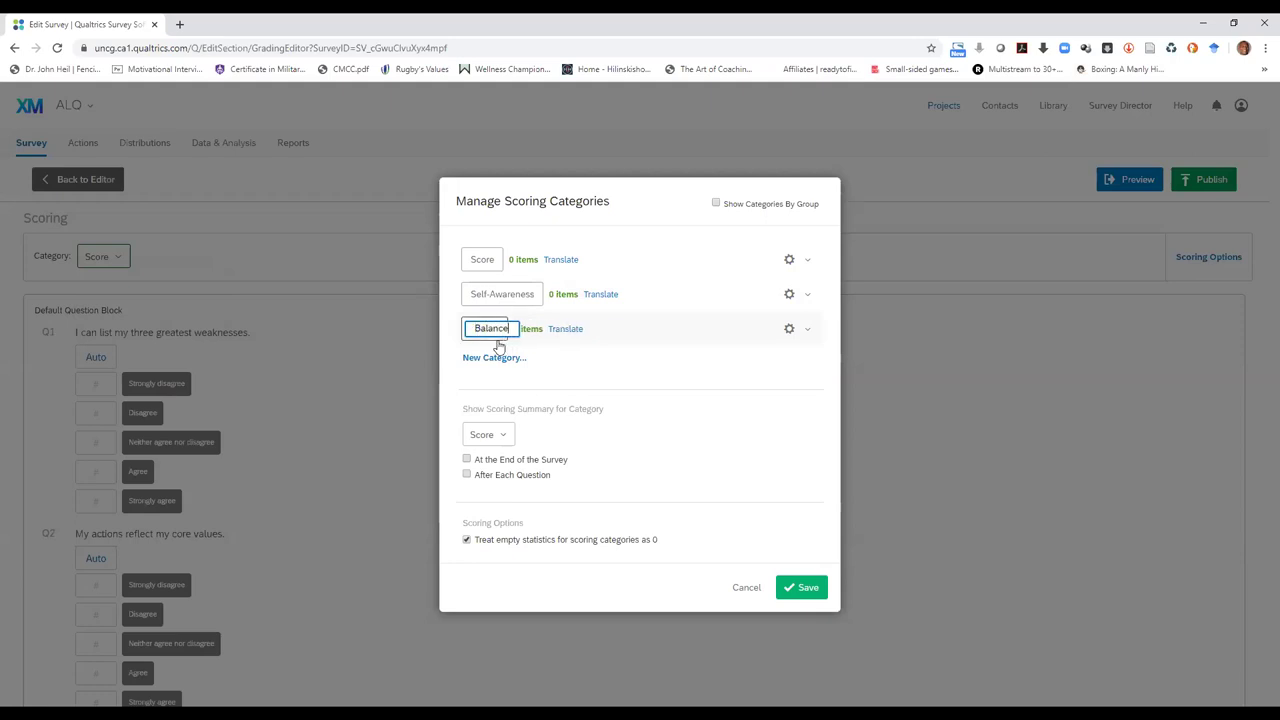
{"action": "type", "text": "d Processing"}
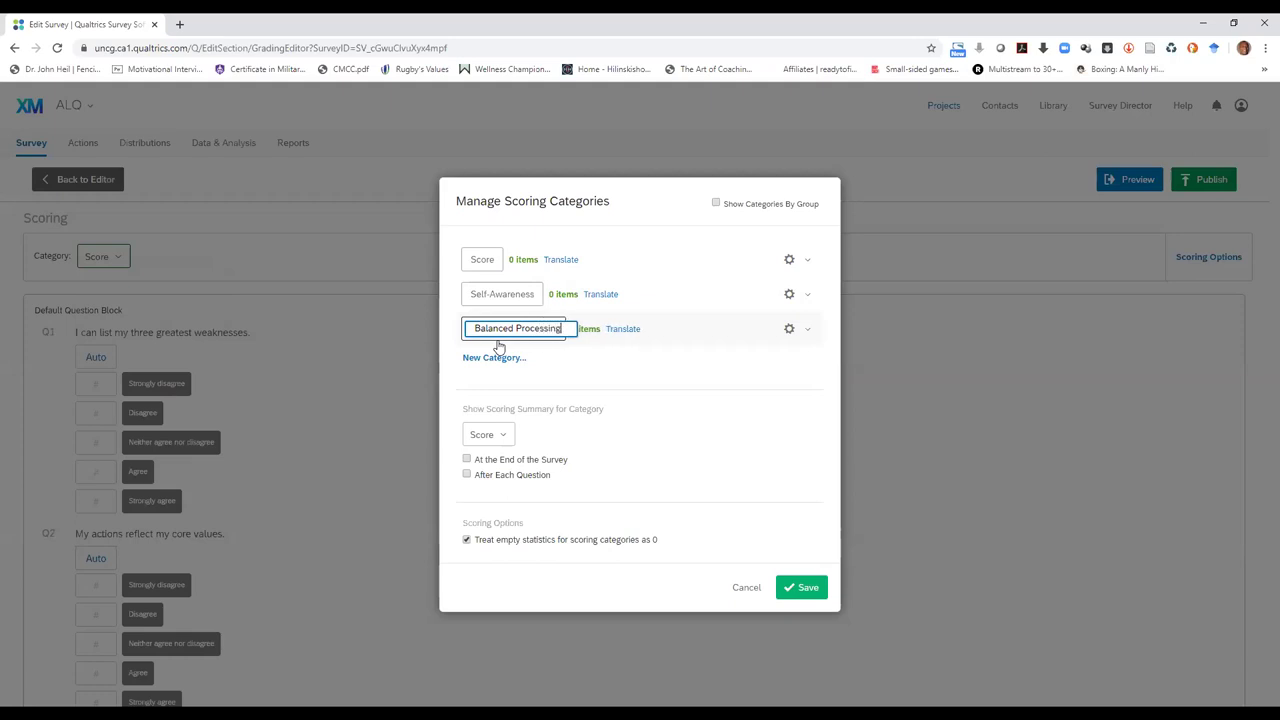
{"action": "left_click", "coordinate": [557, 366]}
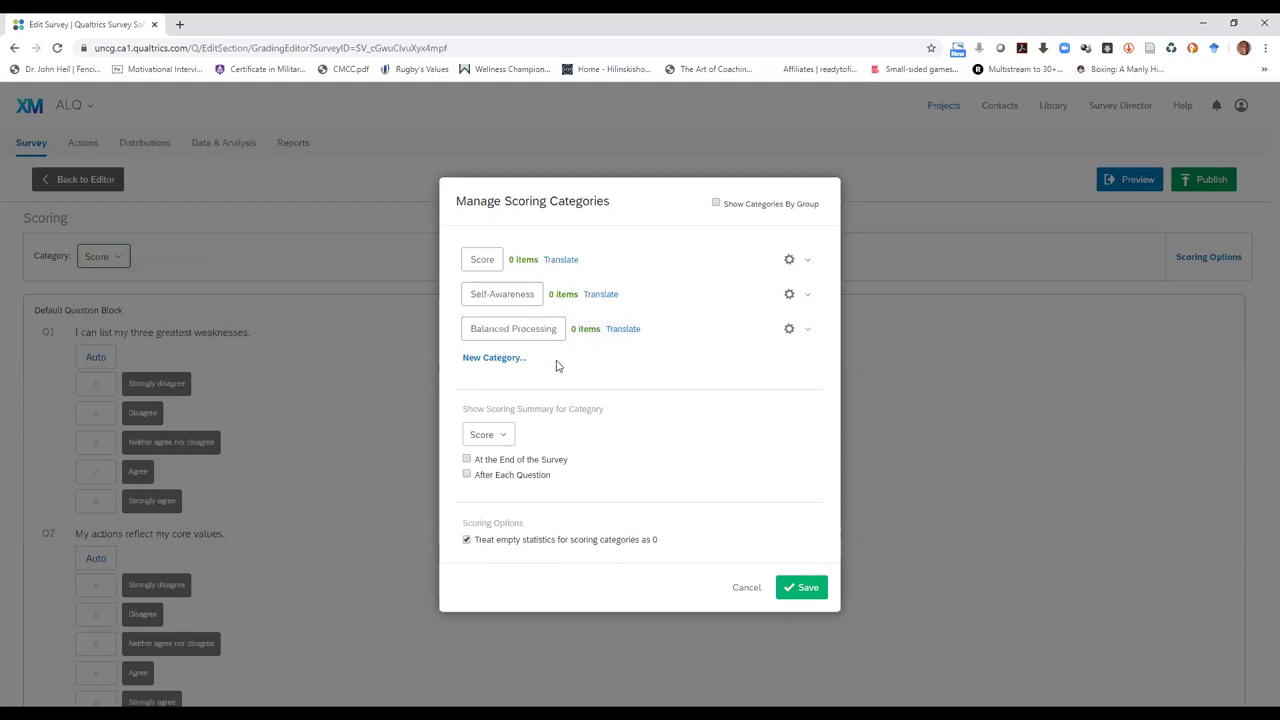
Add a further scoring category named "Internalized Moral Perspective"
{"action": "left_click", "coordinate": [492, 360]}
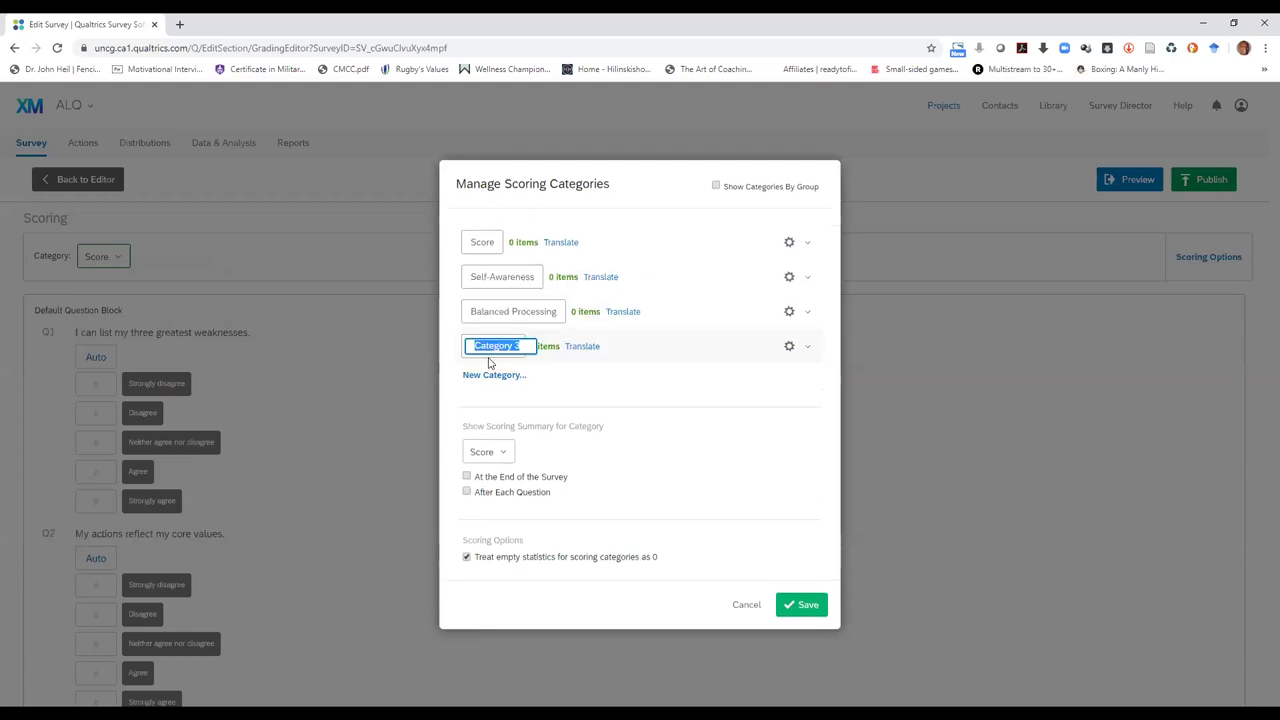
{"action": "type", "text": "Int"}
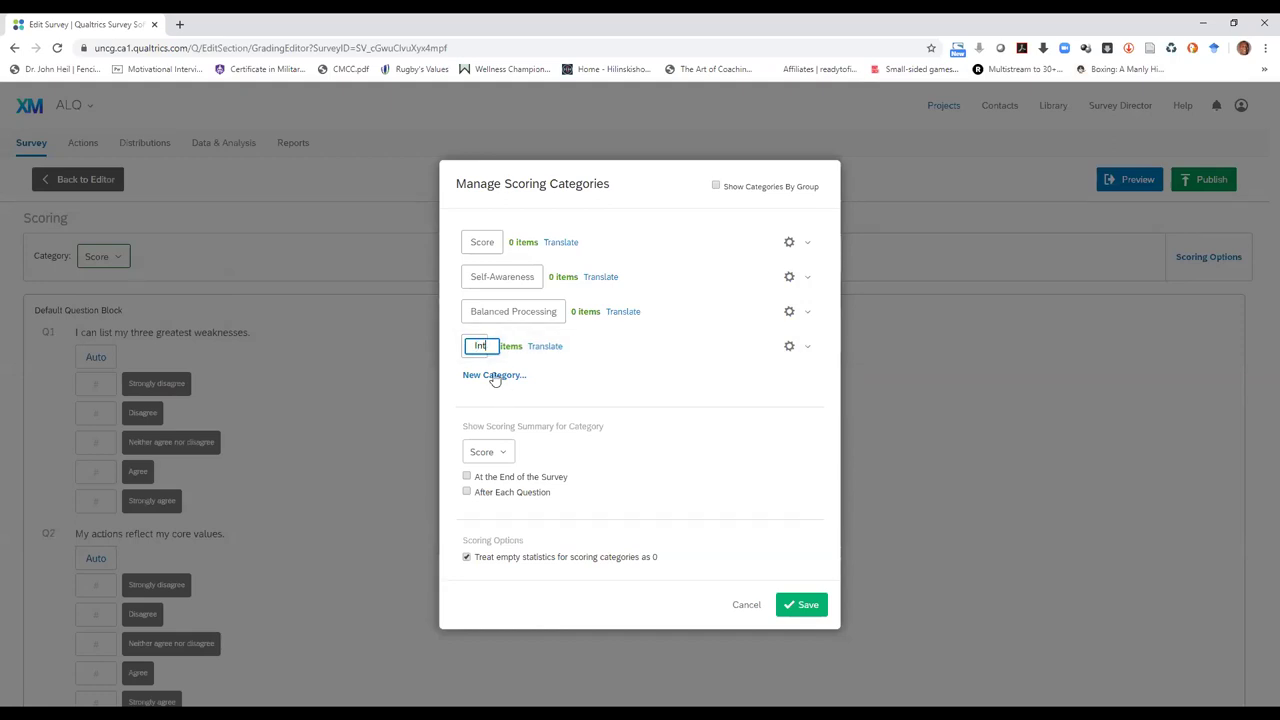
{"action": "type", "text": "ernalized Mor"}
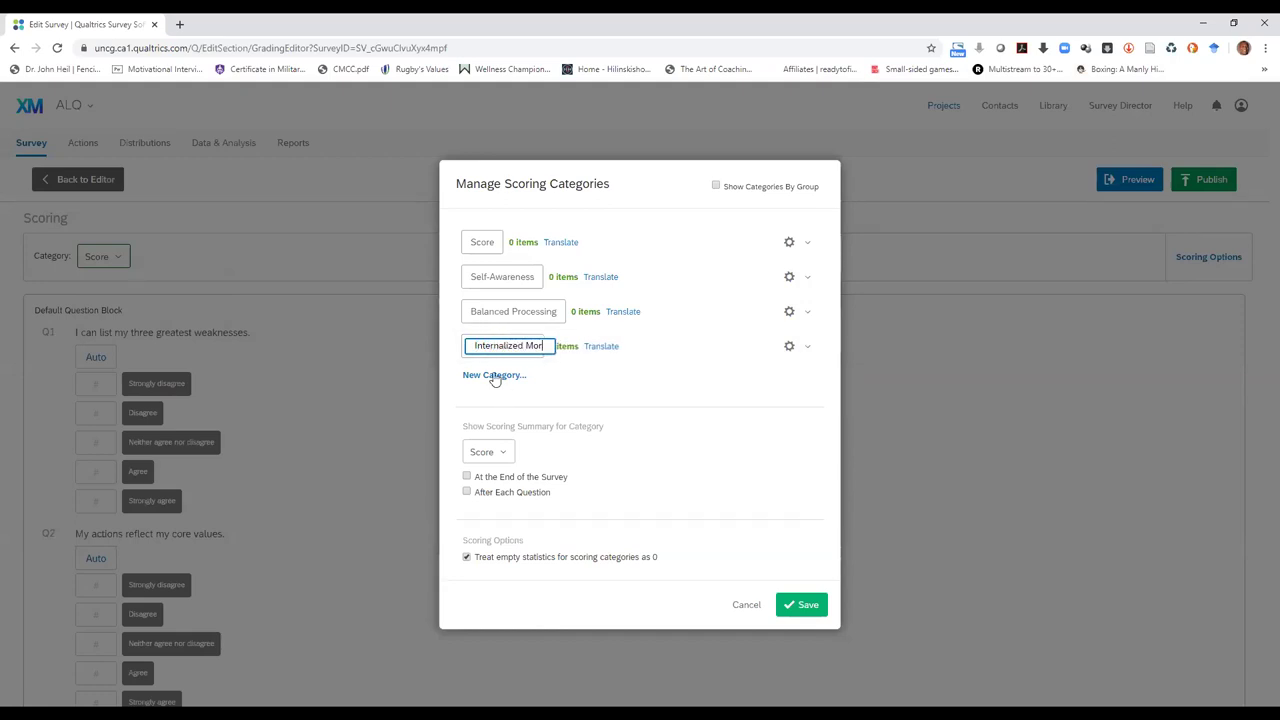
{"action": "type", "text": "al Persp"}
{"action": "type", "text": "ective"}
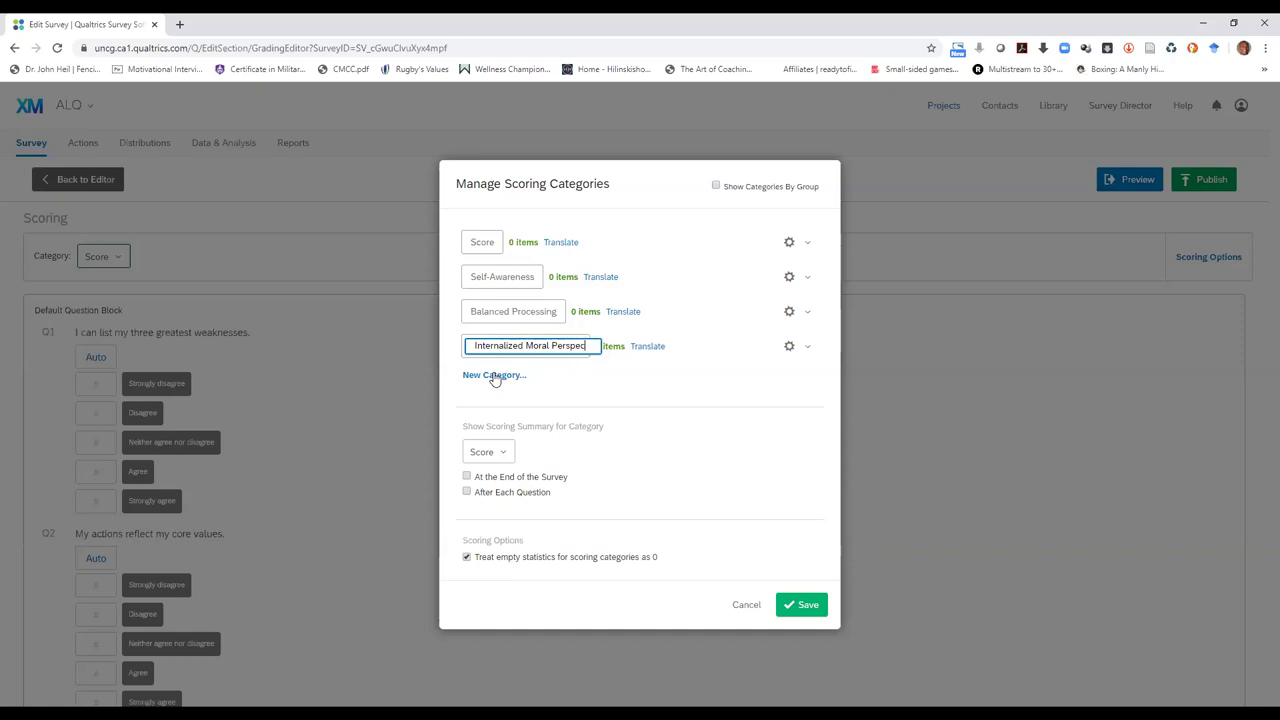
{"action": "left_click", "coordinate": [586, 394]}
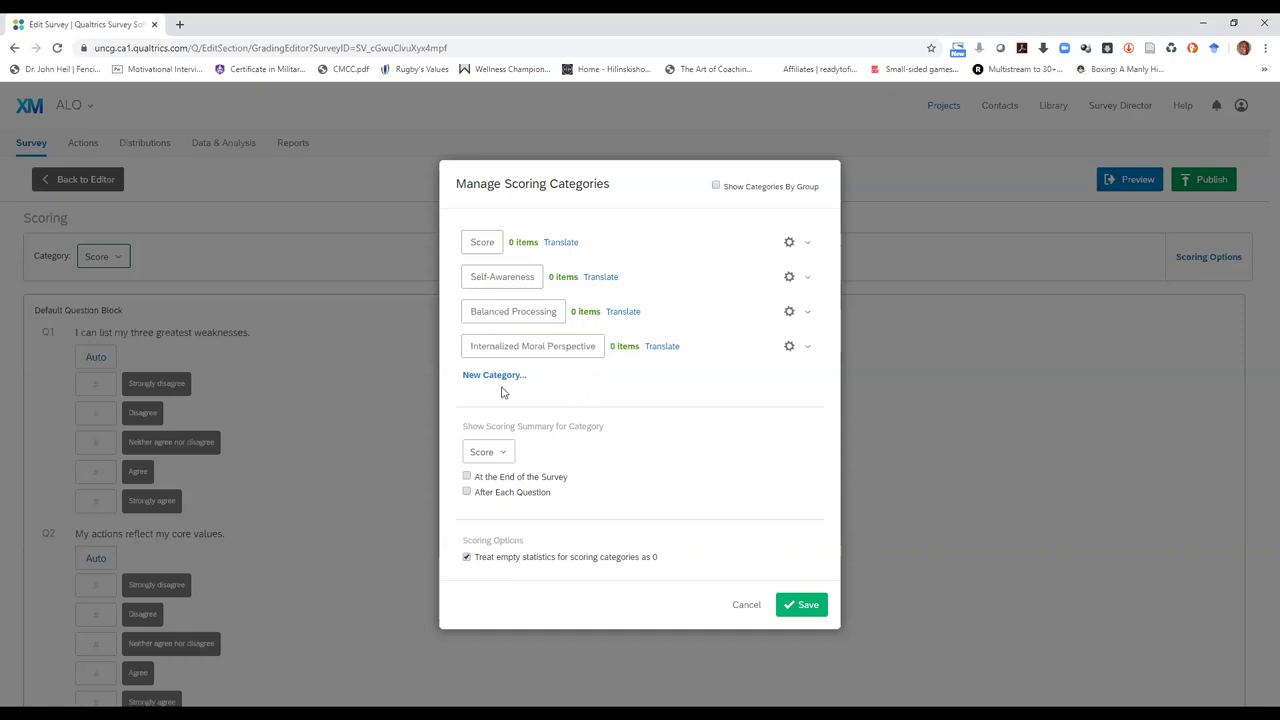
Add a scoring category named "Relational Transparency" and save the scoring categories
{"action": "left_click", "coordinate": [494, 376]}
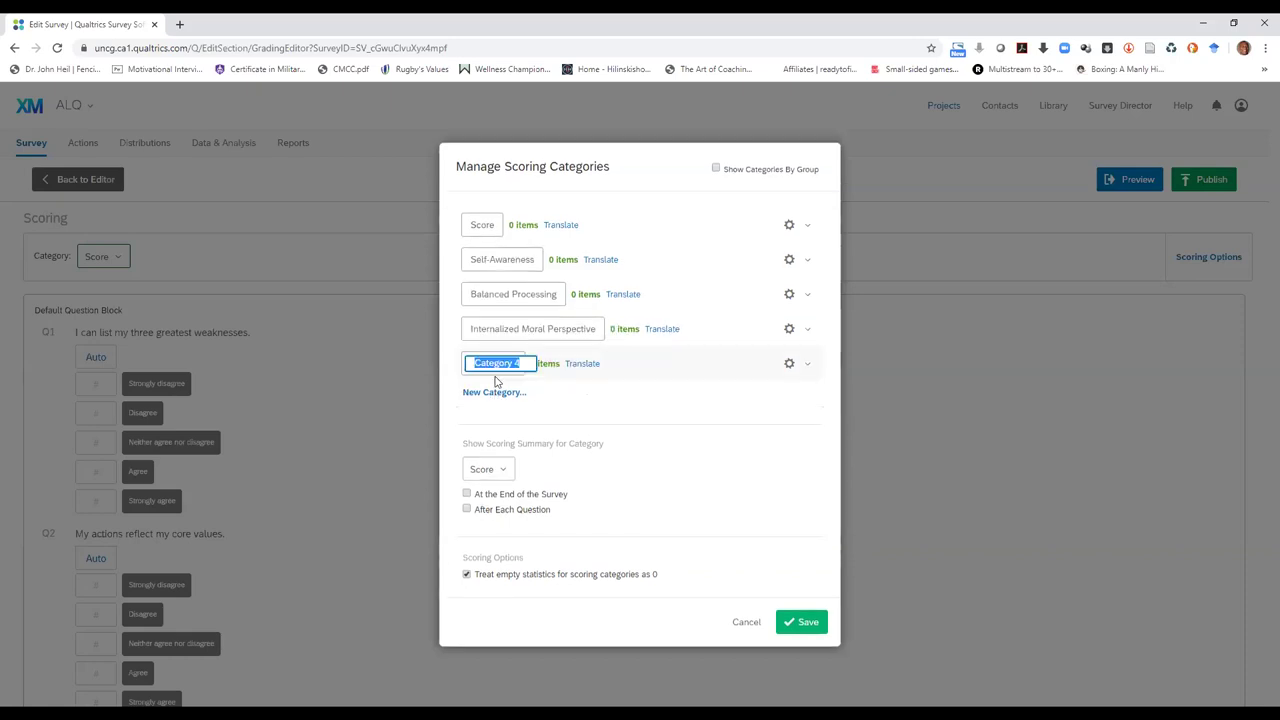
{"action": "type", "text": "Relational"}
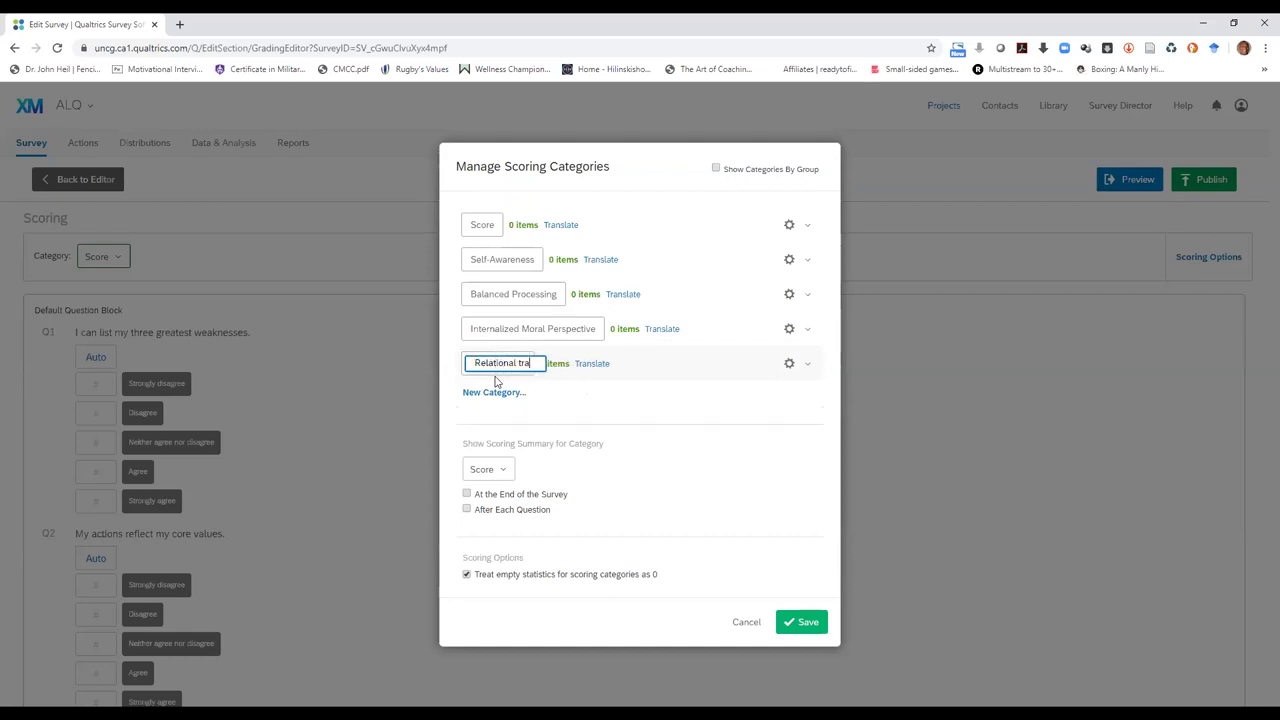
{"action": "type", "text": " Transparency"}
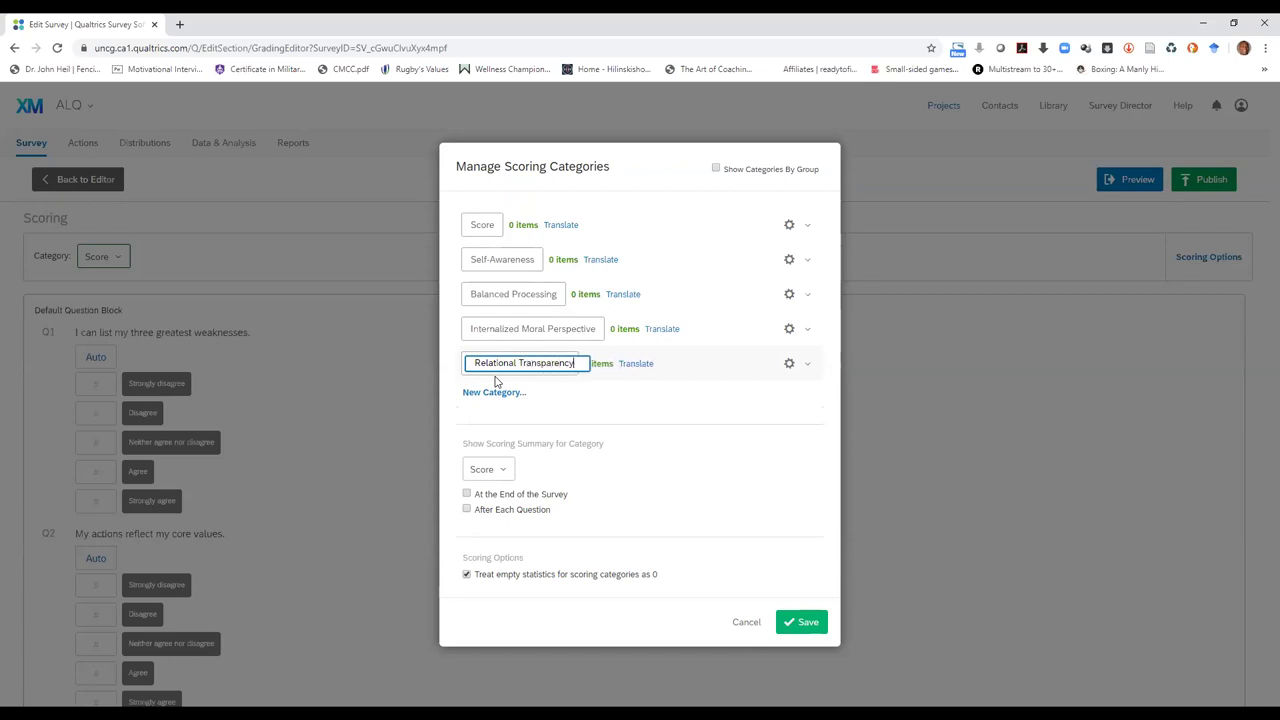
{"action": "left_click", "coordinate": [553, 400]}
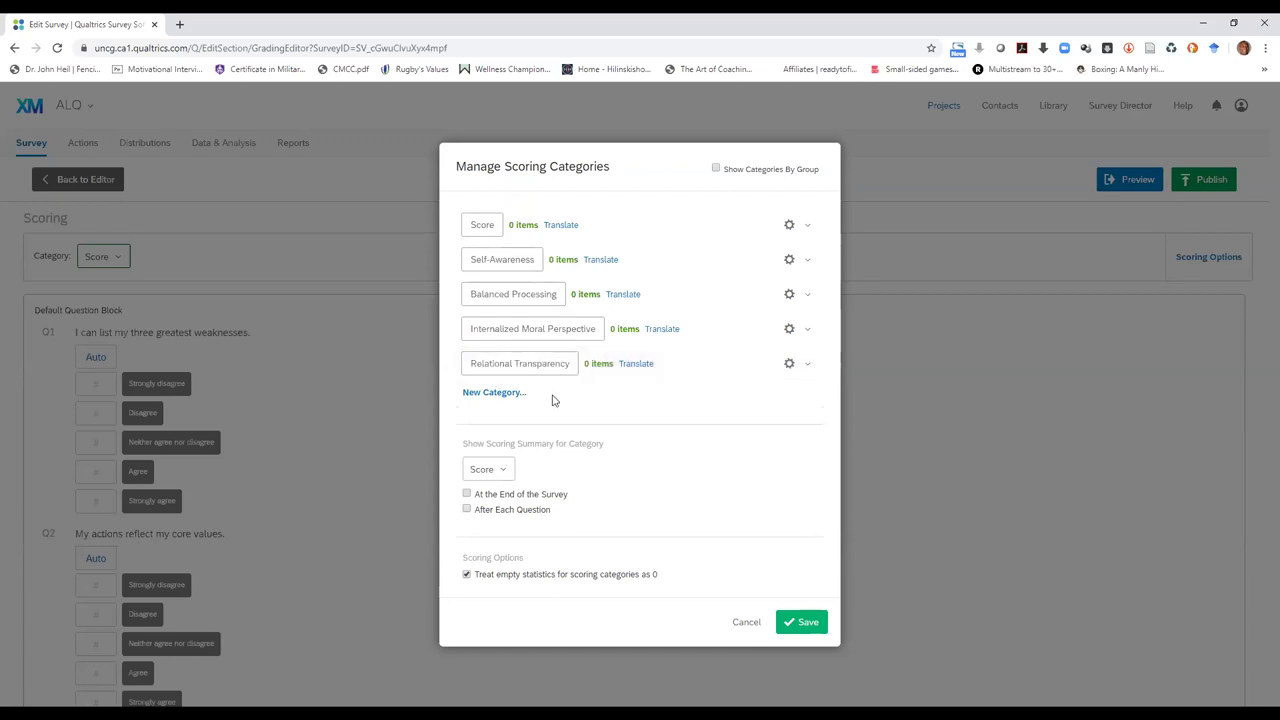
{"action": "left_click", "coordinate": [810, 628]}
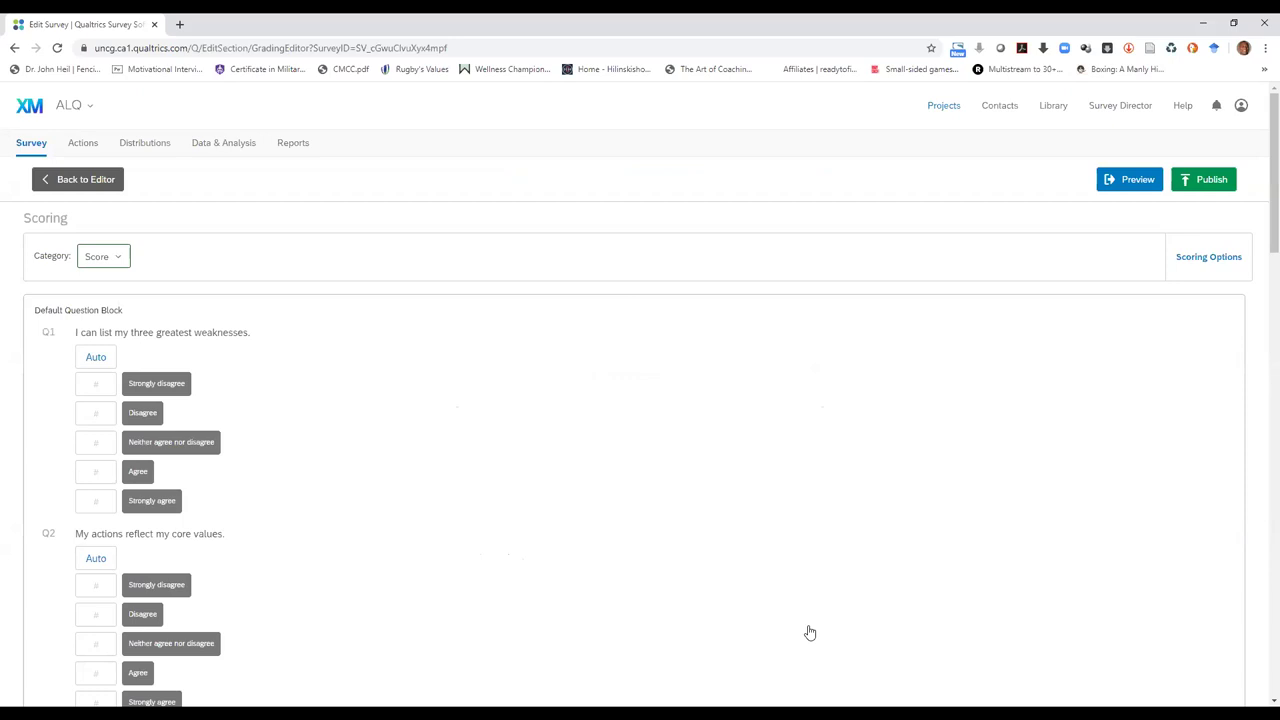
For the Self-Awareness category, automatically score Q1's choices from 1 for Strongly disagree to 5 for Strongly agree
{"action": "left_click", "coordinate": [112, 262]}
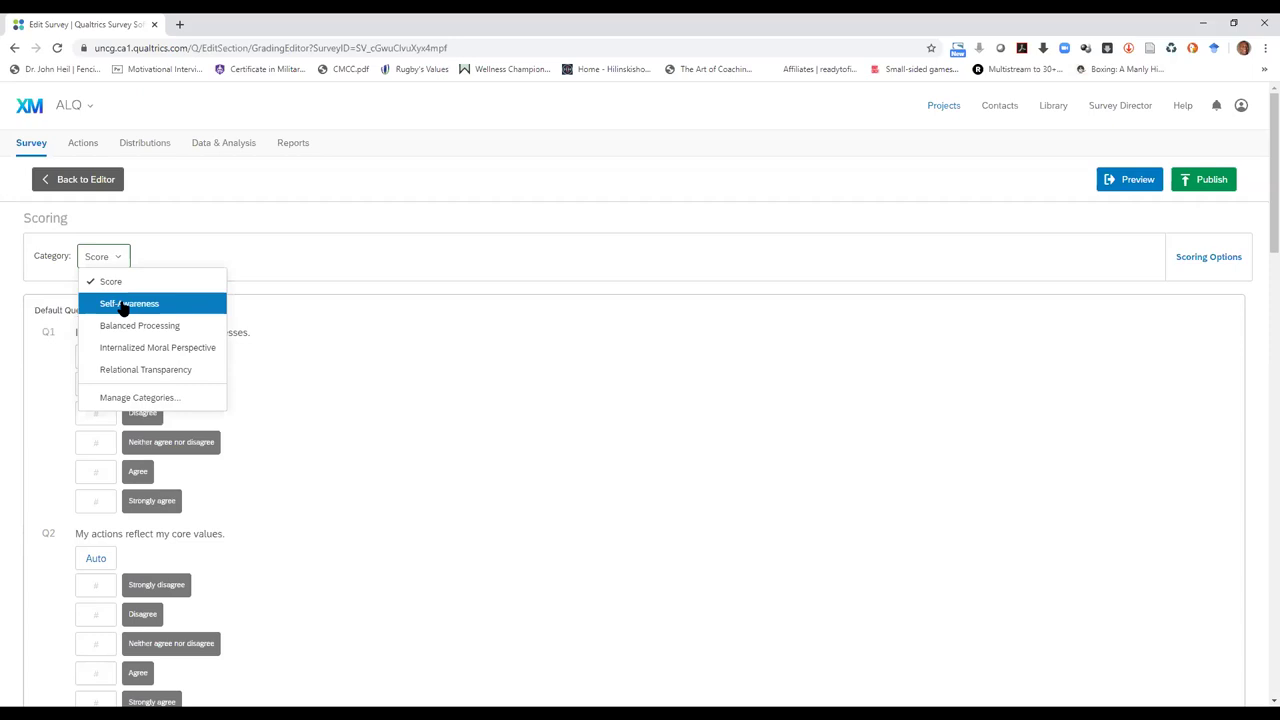
{"action": "left_click", "coordinate": [124, 307]}
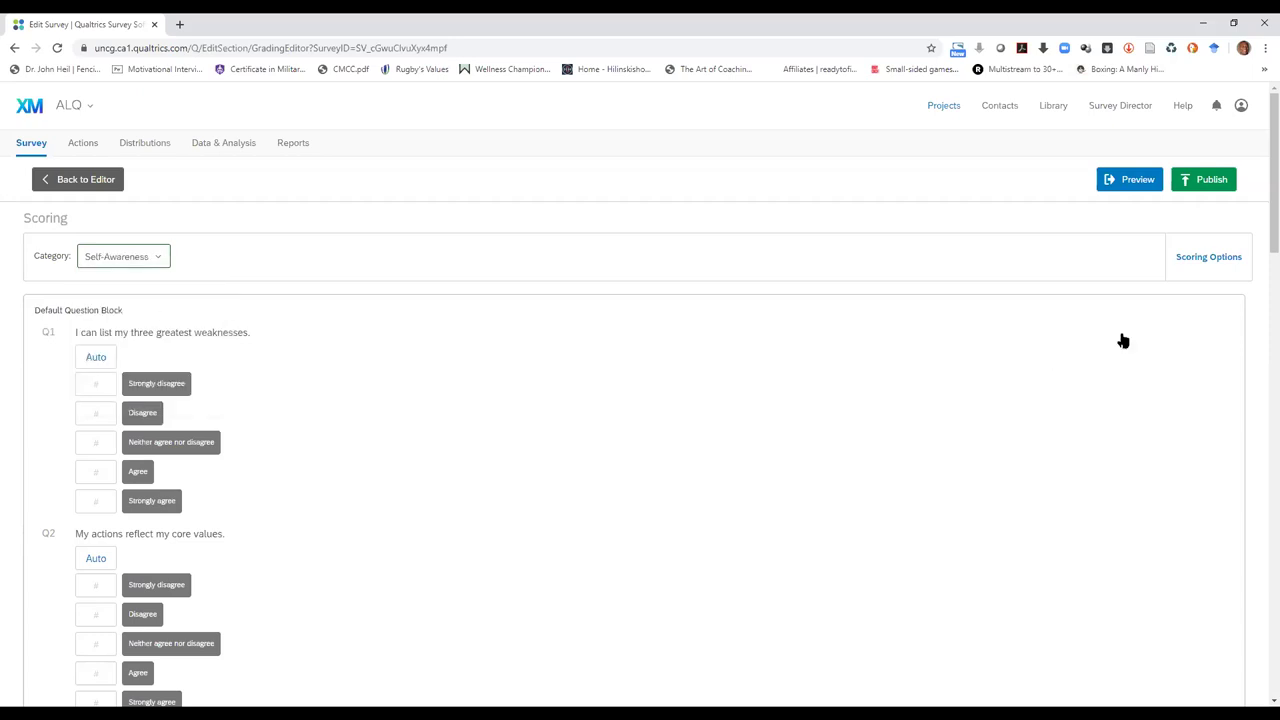
{"action": "mouse_move", "coordinate": [1259, 212]}
{"action": "left_mouse_down"}
{"action": "mouse_move", "coordinate": [1260, 434]}
{"action": "mouse_move", "coordinate": [1260, 218]}
{"action": "left_mouse_up"}
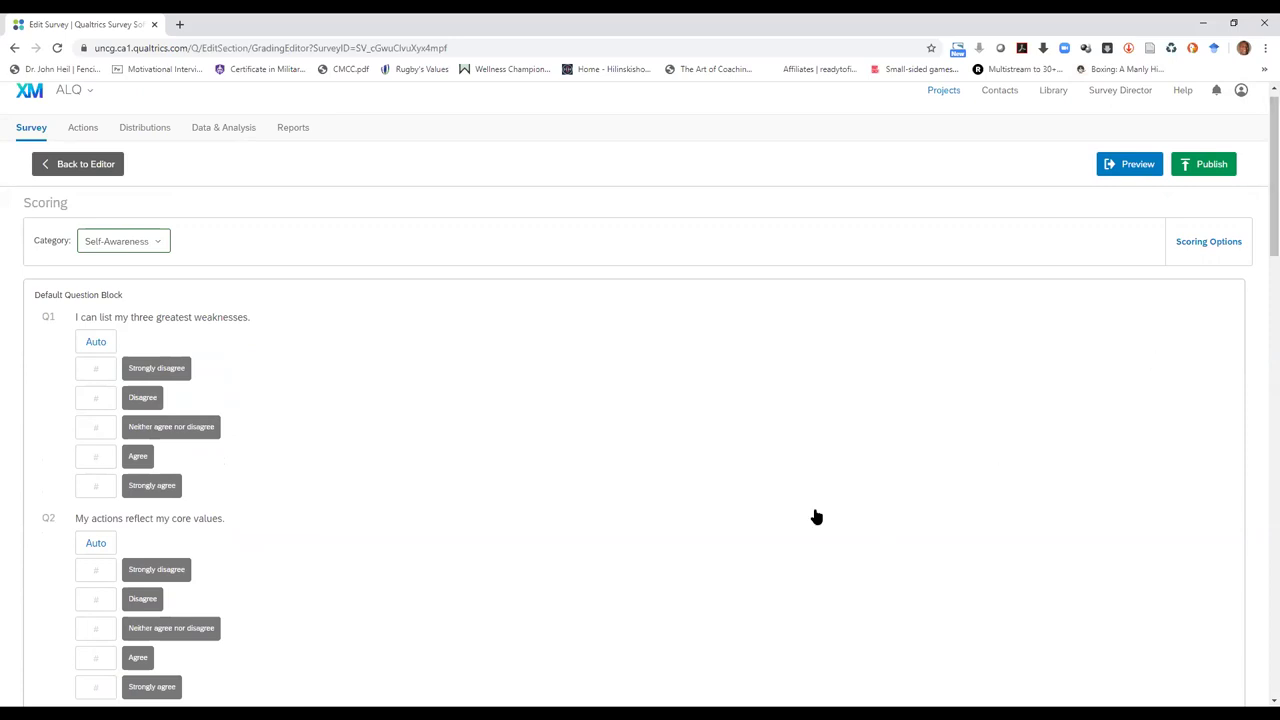
{"action": "left_click", "coordinate": [95, 370]}
{"action": "left_click", "coordinate": [96, 342]}
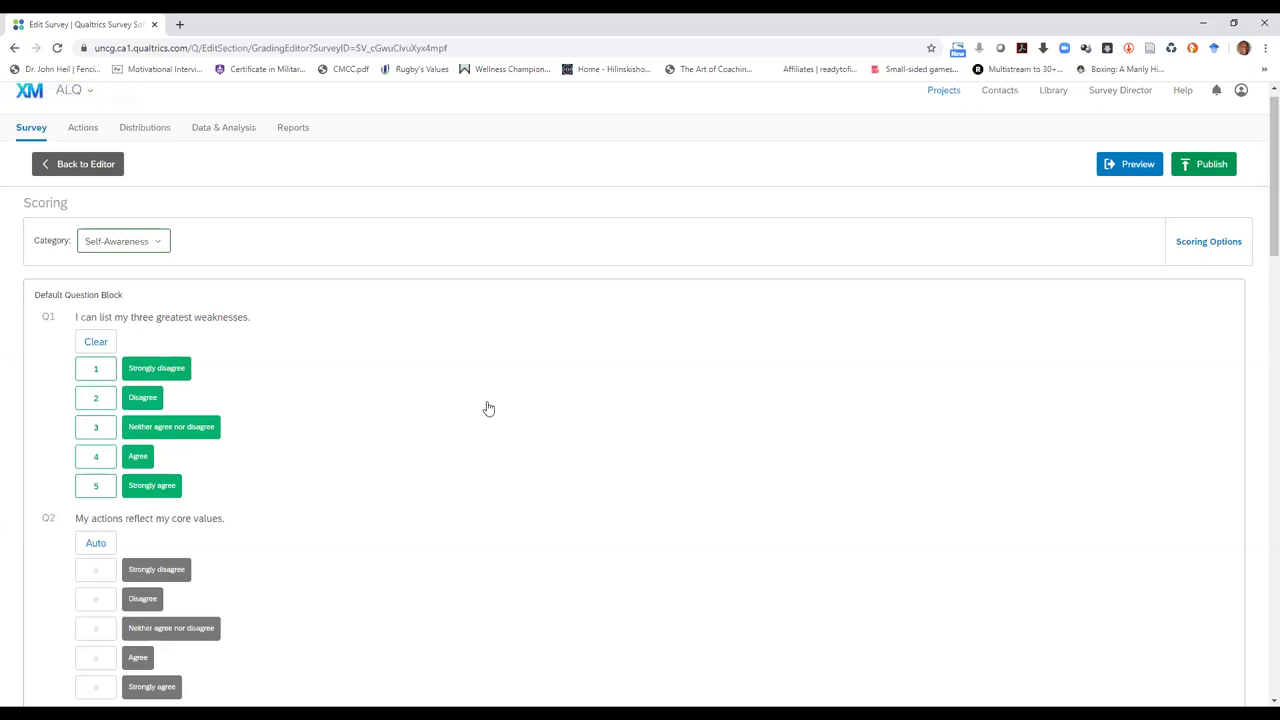
For the Balanced Processing category, automatically score Q3's choices from 1 for Strongly disagree to 5 for Strongly agree
{"action": "scroll", "coordinate": [1260, 250], "scroll_direction": "down", "scroll_amount": 1}
{"action": "scroll", "coordinate": [1260, 252], "scroll_direction": "down", "scroll_amount": 1}
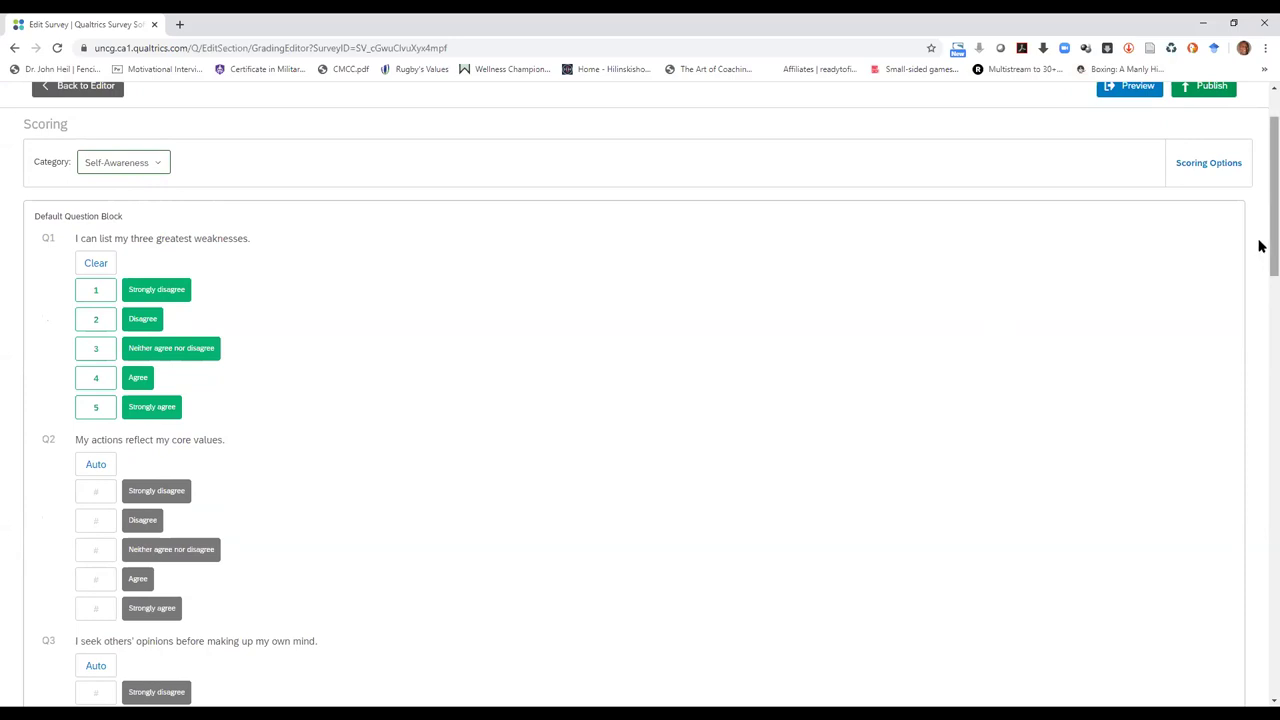
{"action": "scroll", "coordinate": [1259, 202], "scroll_direction": "up", "scroll_amount": 1}
{"action": "left_click", "coordinate": [140, 258]}
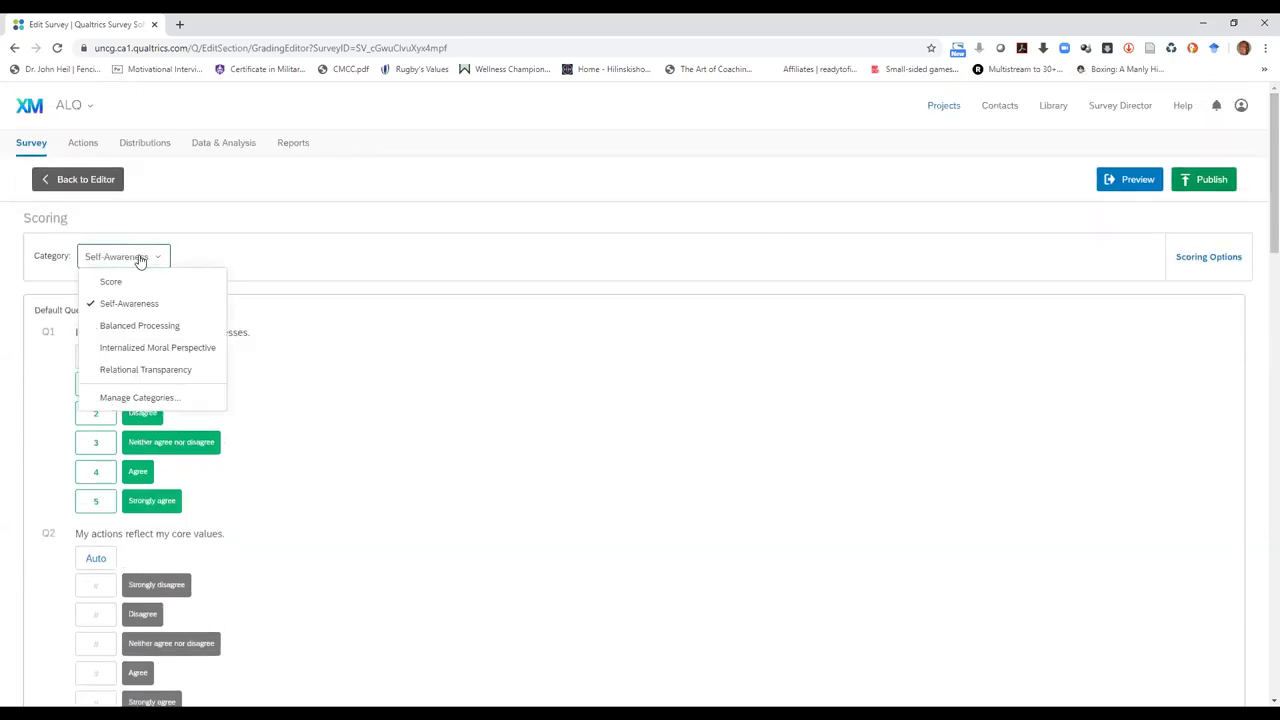
{"action": "left_click", "coordinate": [145, 328]}
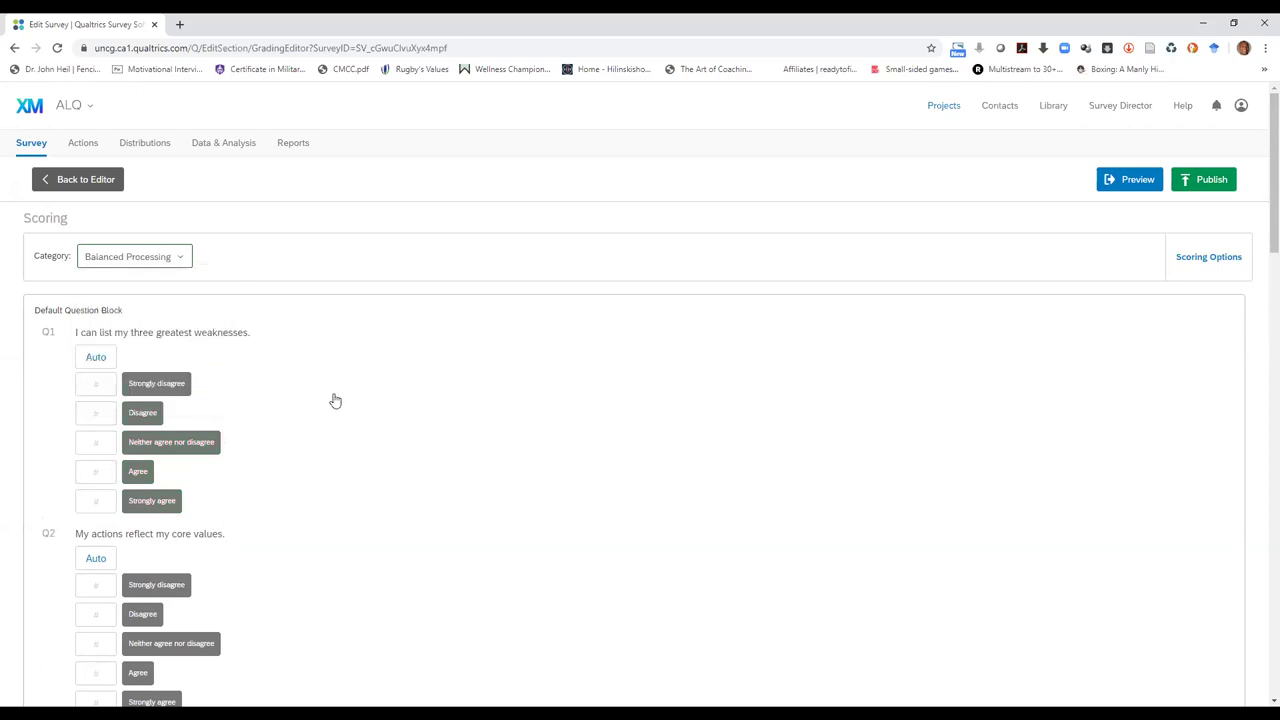
{"action": "scroll", "coordinate": [1260, 277], "scroll_direction": "down", "scroll_amount": 1}
{"action": "scroll", "coordinate": [1260, 277], "scroll_direction": "down", "scroll_amount": 3}
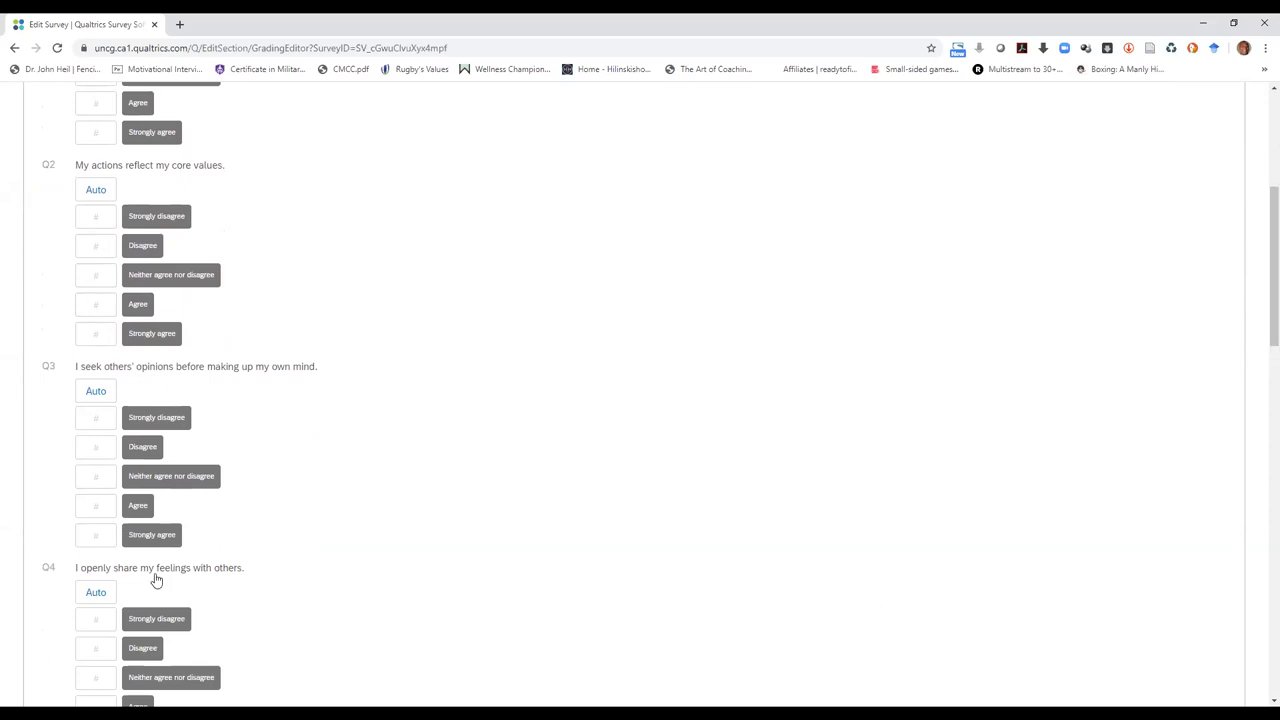
{"action": "left_click", "coordinate": [97, 392]}
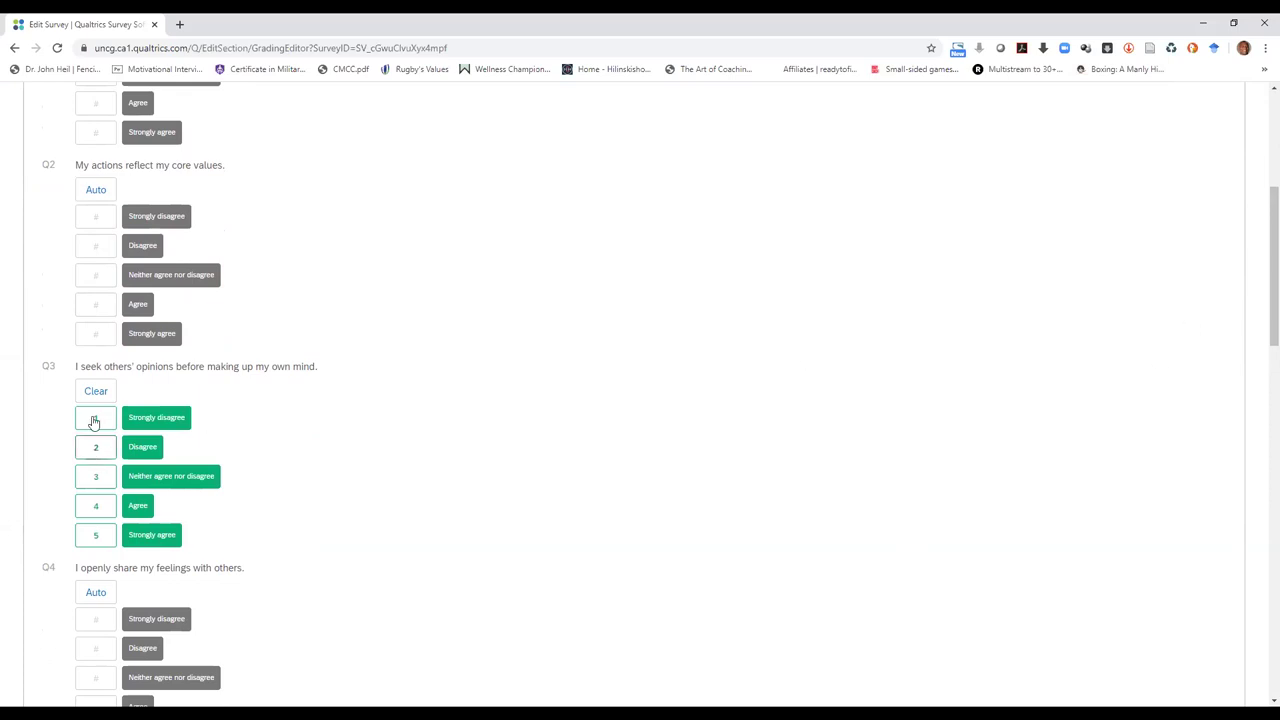
For the Internalized Moral Perspective category, automatically score Q2's choices from 1 for Strongly disagree to 5 for Strongly agree
{"action": "left_click_drag", "start_coordinate": [1260, 250], "coordinate": [1260, 177]}
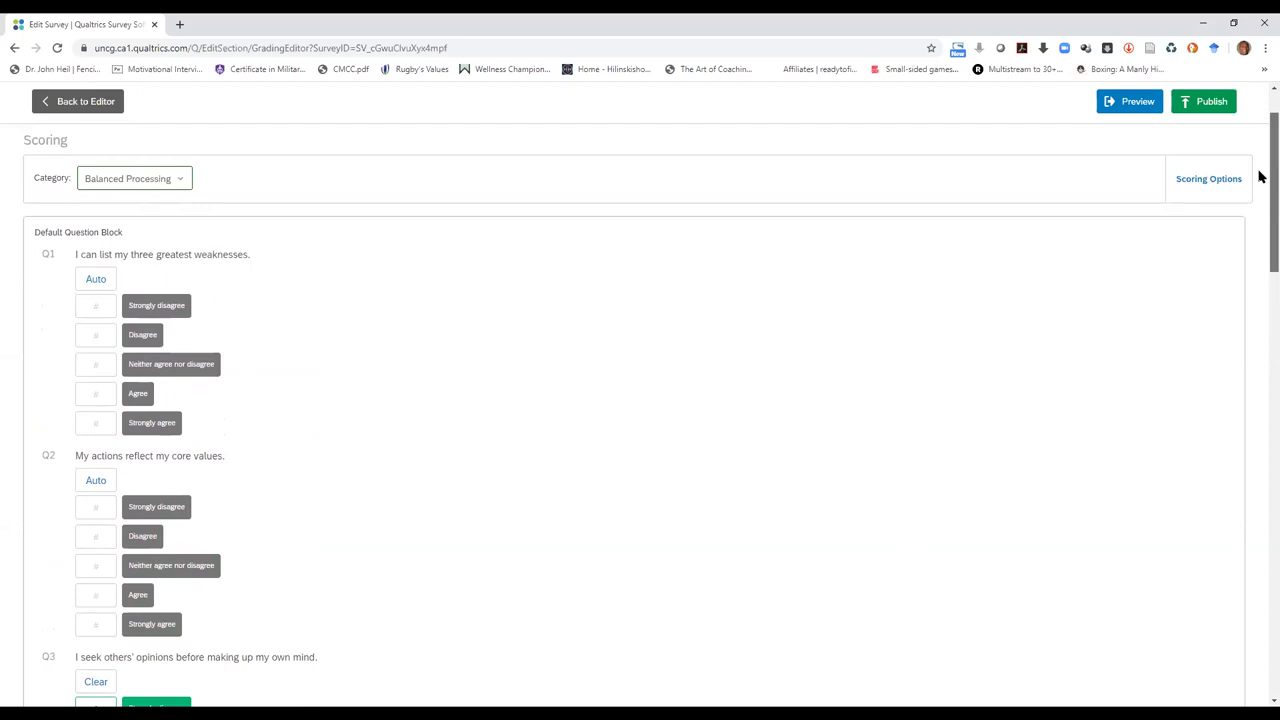
{"action": "left_click", "coordinate": [157, 186]}
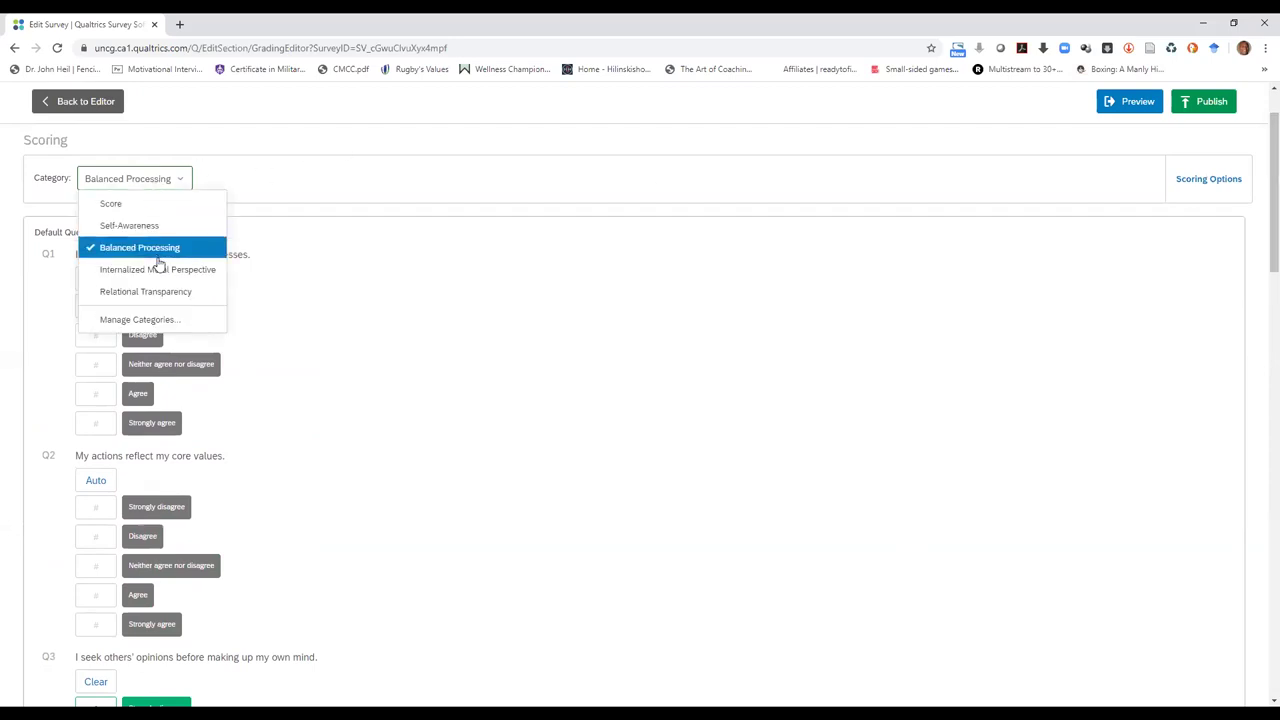
{"action": "left_click", "coordinate": [157, 270]}
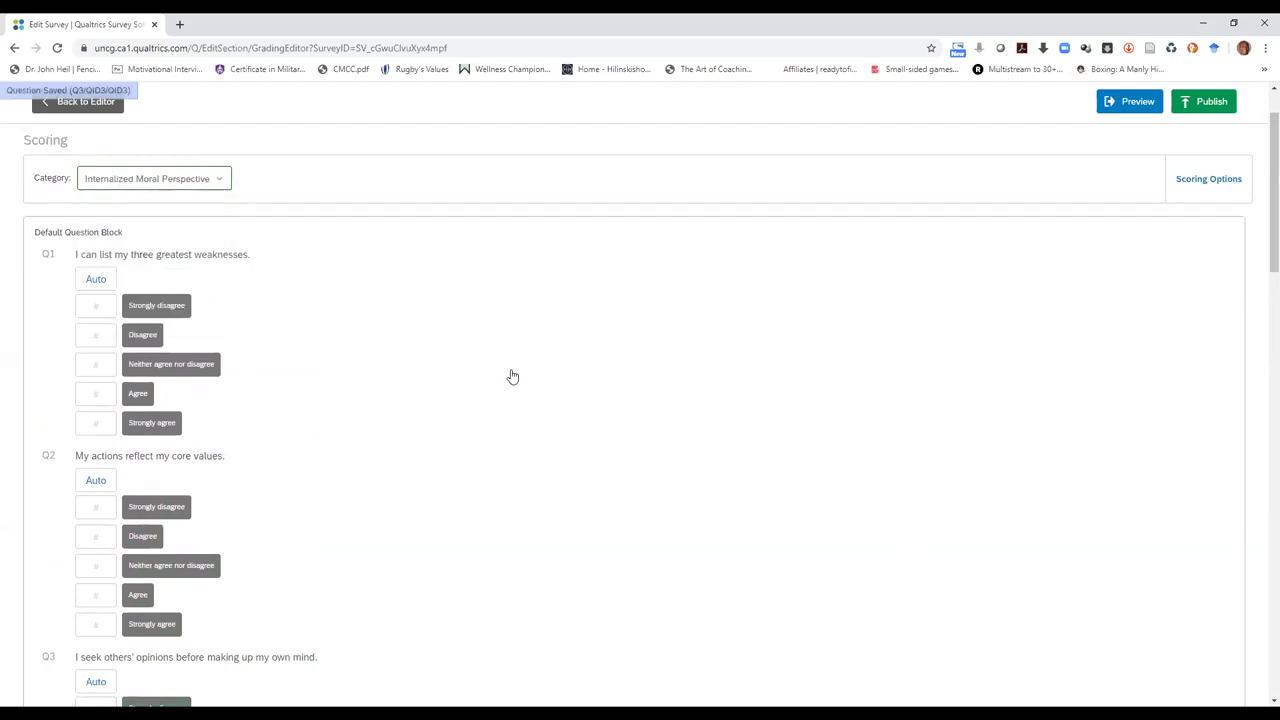
{"action": "left_click", "coordinate": [95, 565]}
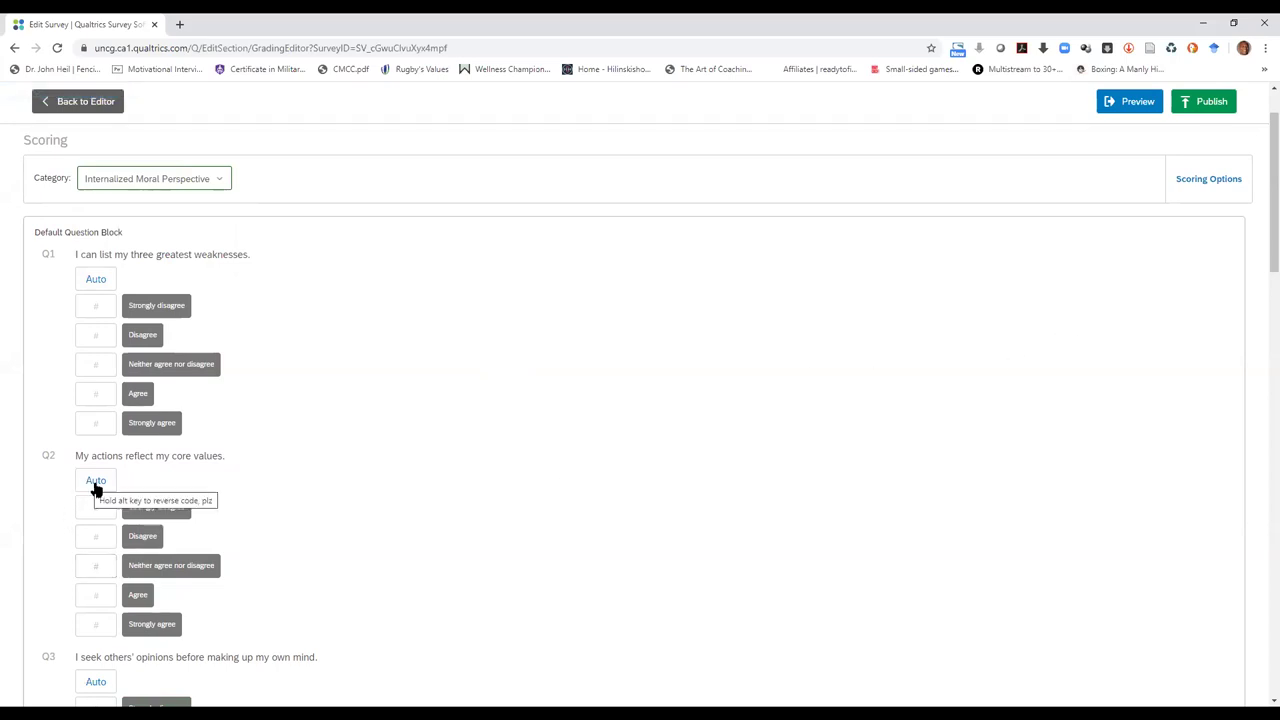
{"action": "left_click", "coordinate": [96, 484]}
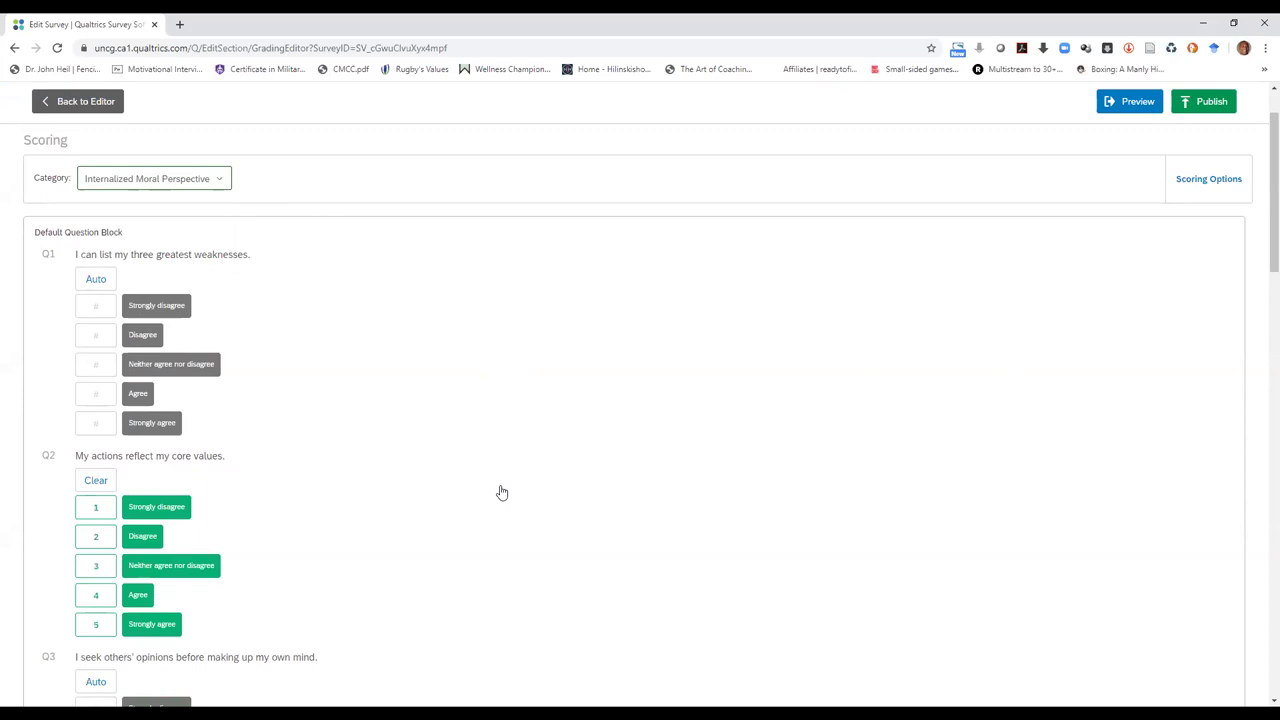
For the Relational Transparency category, automatically score the choices of Q4, "I openly share my feelings with others."
{"action": "left_click", "coordinate": [184, 182]}
{"action": "left_click", "coordinate": [204, 293]}
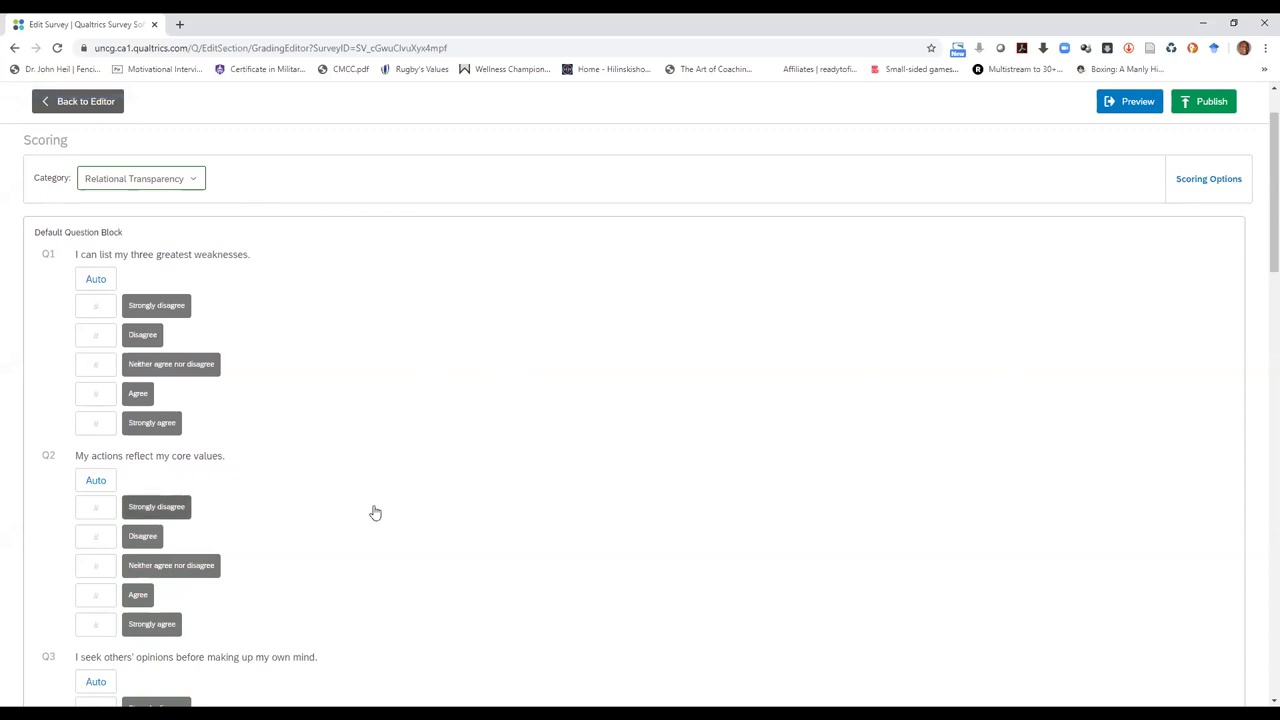
{"action": "left_click_drag", "start_coordinate": [1257, 257], "coordinate": [1260, 354]}
{"action": "left_click", "coordinate": [96, 545]}
For the Self-Awareness category, also automatically score Q5's choices from 1 for Strongly disagree to 5 for Strongly agree
{"action": "left_click_drag", "start_coordinate": [1260, 294], "coordinate": [1257, 171]}
{"action": "left_click", "coordinate": [155, 264]}
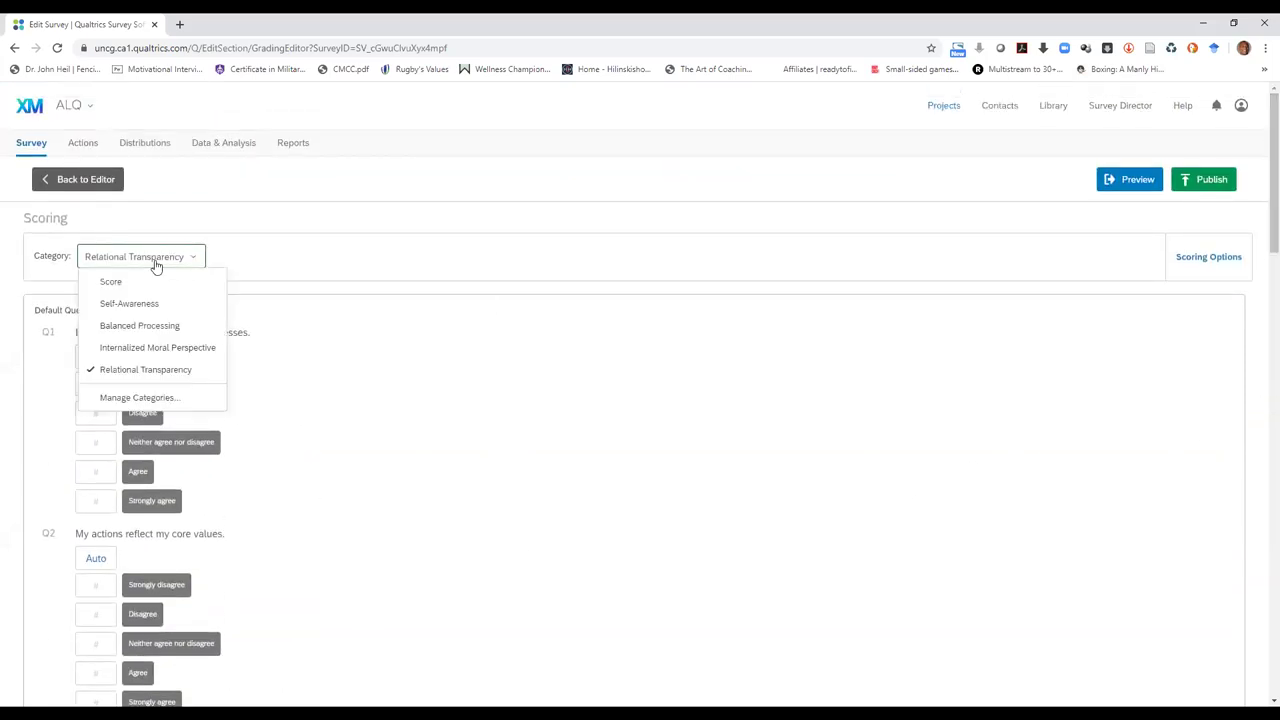
{"action": "left_click", "coordinate": [160, 303]}
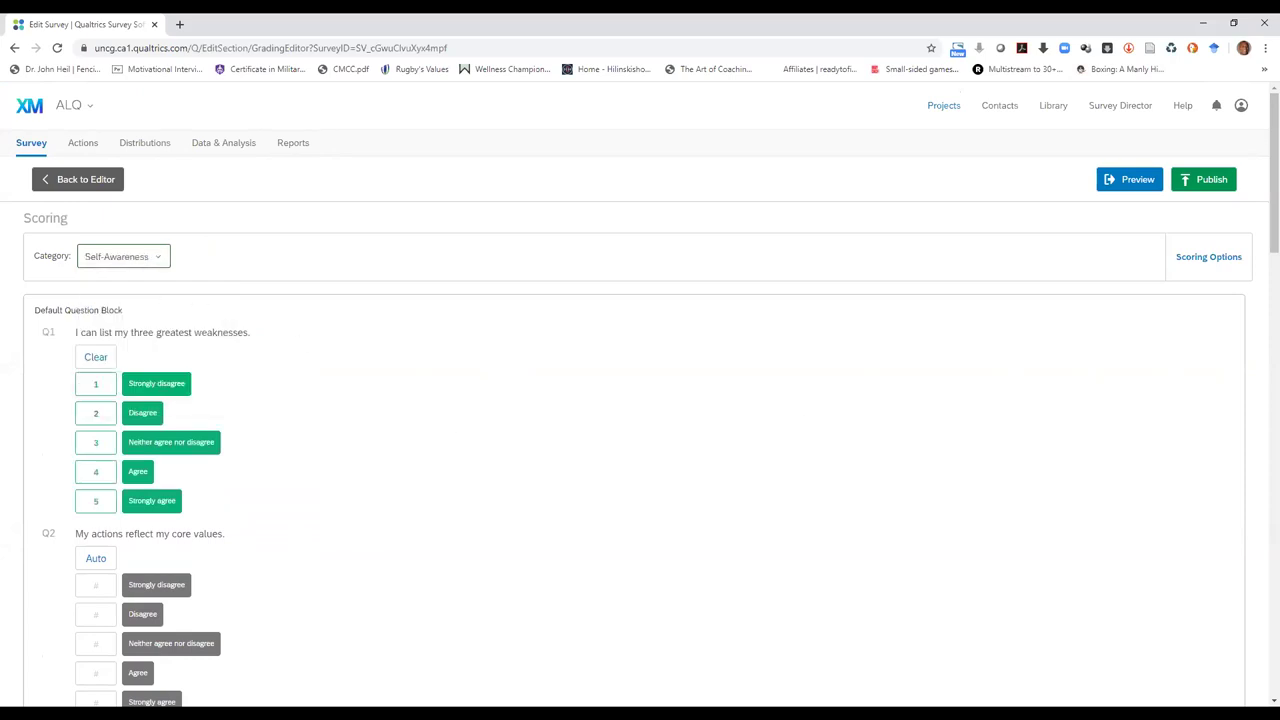
{"action": "left_click_drag", "start_coordinate": [1262, 177], "coordinate": [1260, 220]}
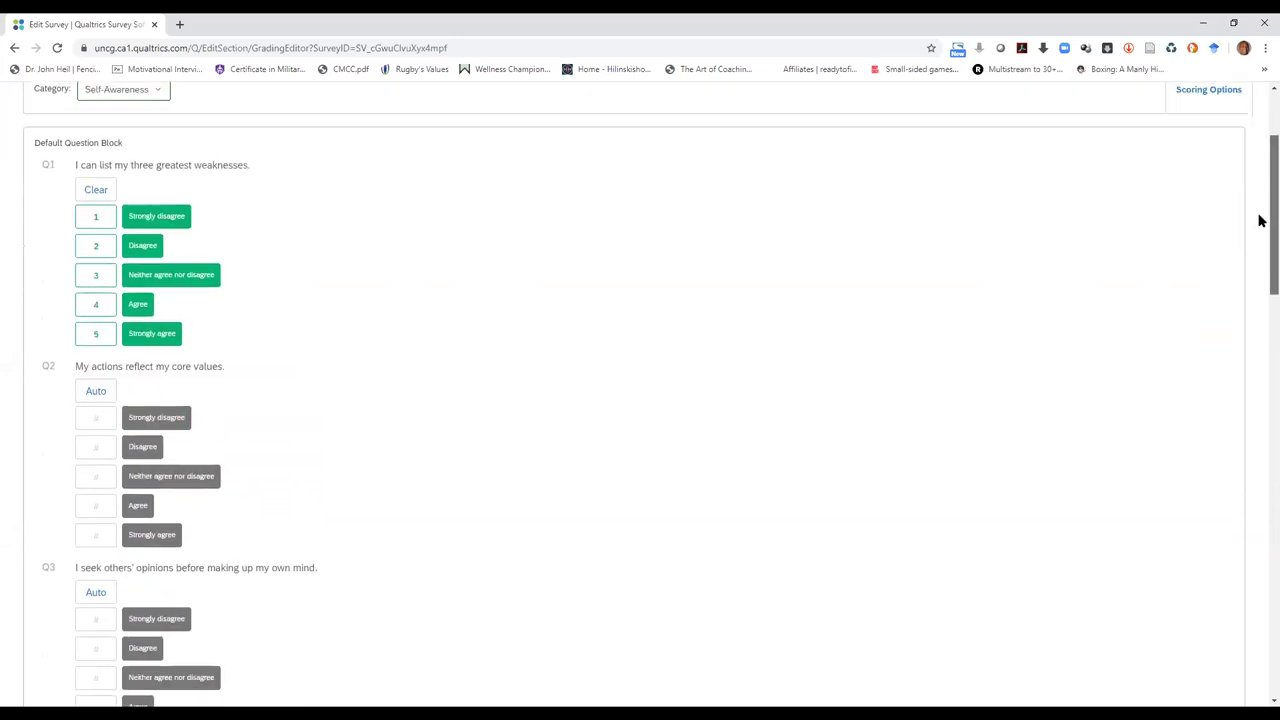
{"action": "scroll", "coordinate": [1260, 220], "scroll_direction": "down", "scroll_amount": 5}
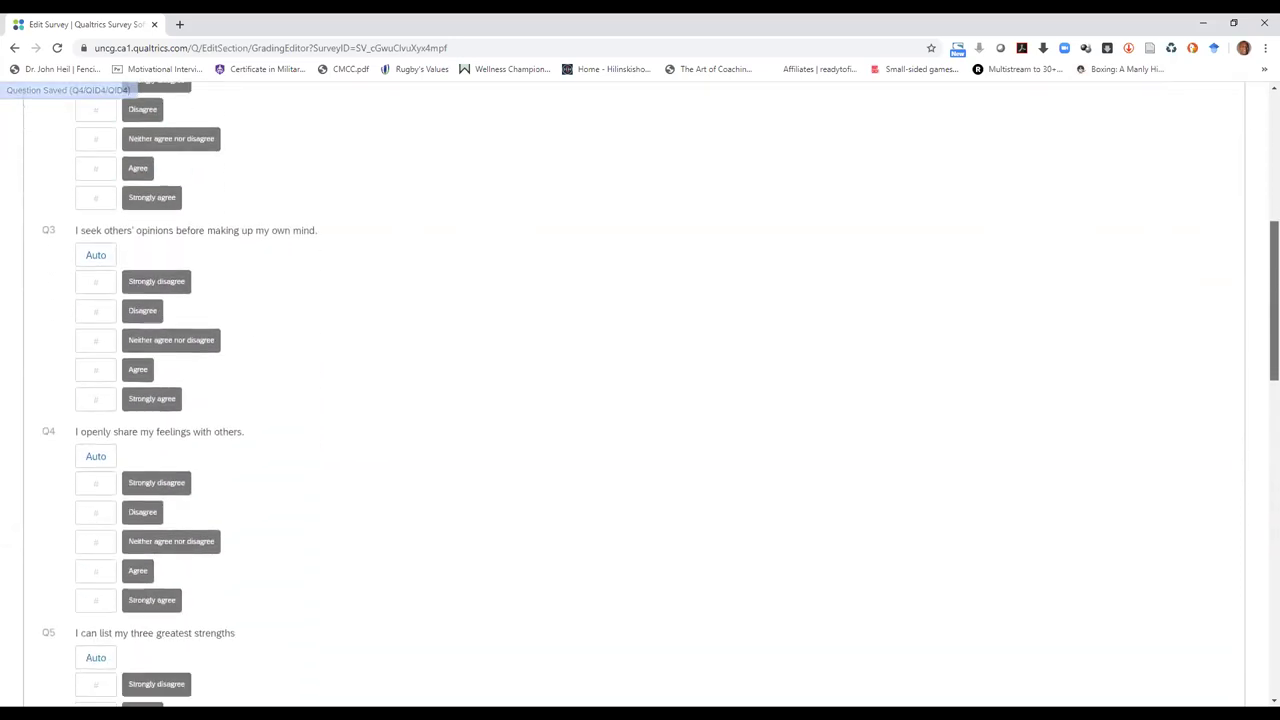
{"action": "scroll", "coordinate": [650, 394], "scroll_direction": "down", "scroll_amount": 1}
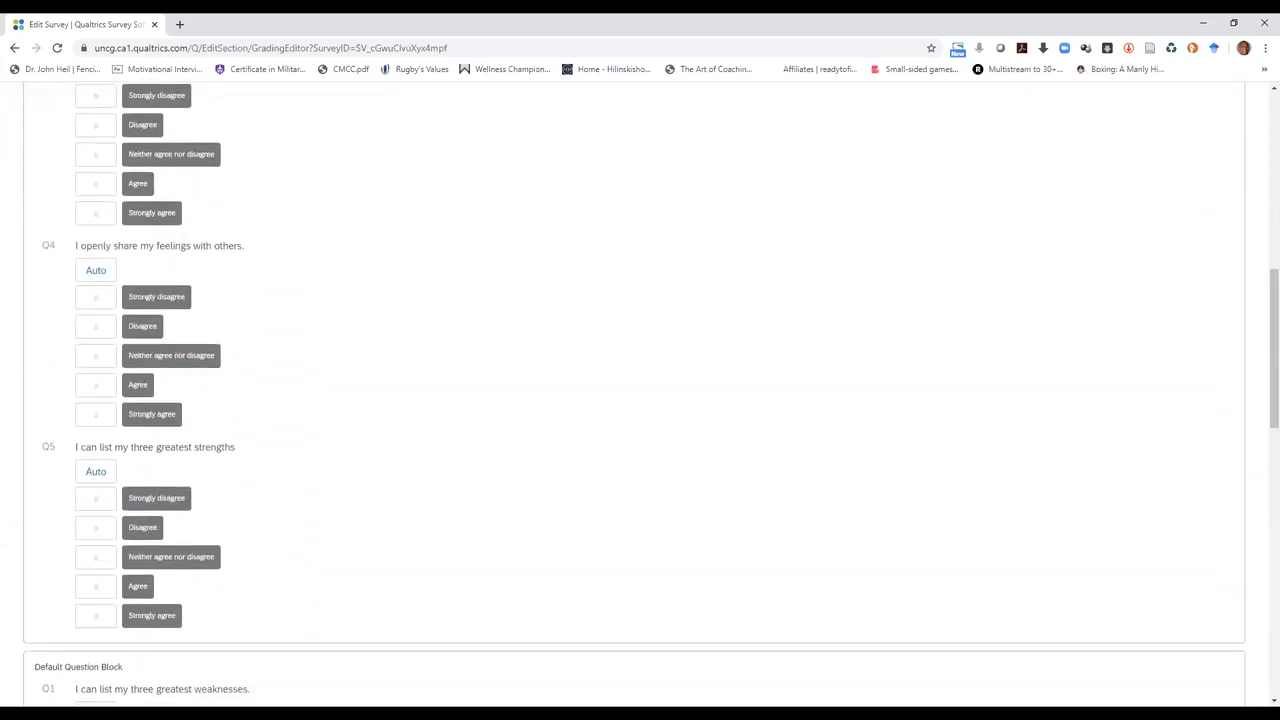
{"action": "left_click", "coordinate": [95, 472]}
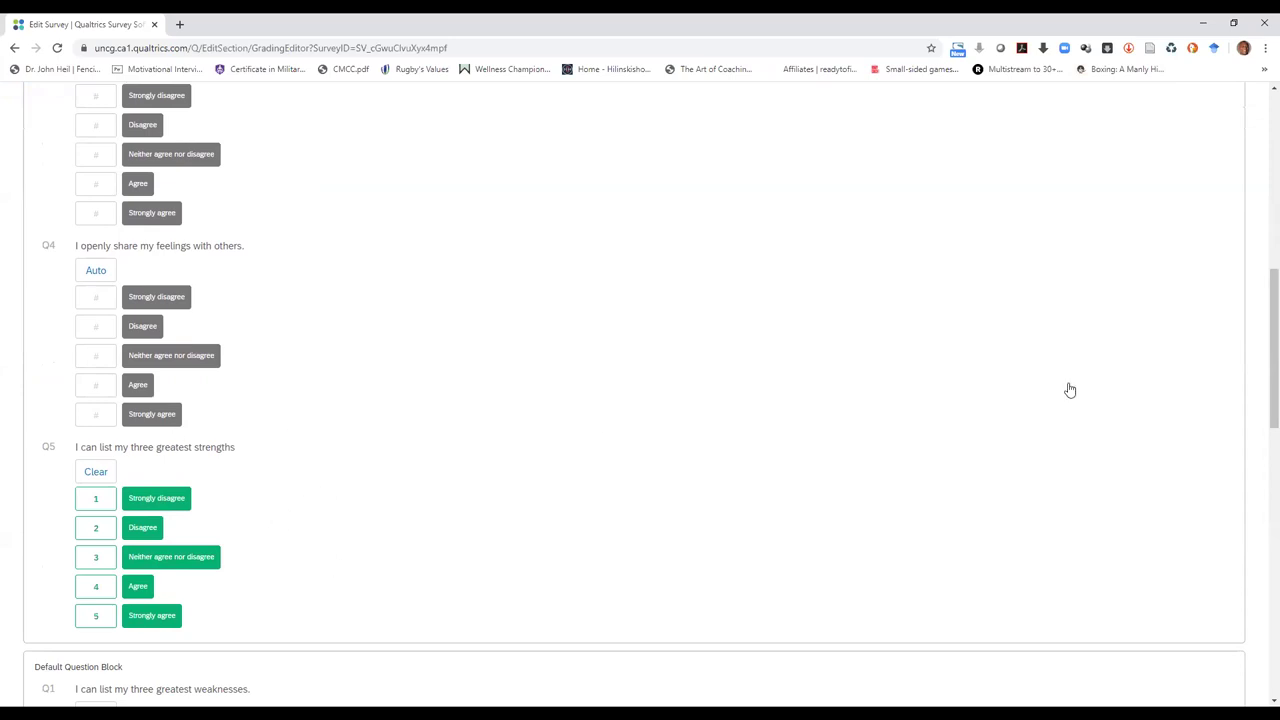
Review the question scores assigned to the Self-Awareness category and switch to the Balanced Processing category to check it
{"action": "left_click_drag", "start_coordinate": [1260, 346], "coordinate": [1259, 154]}
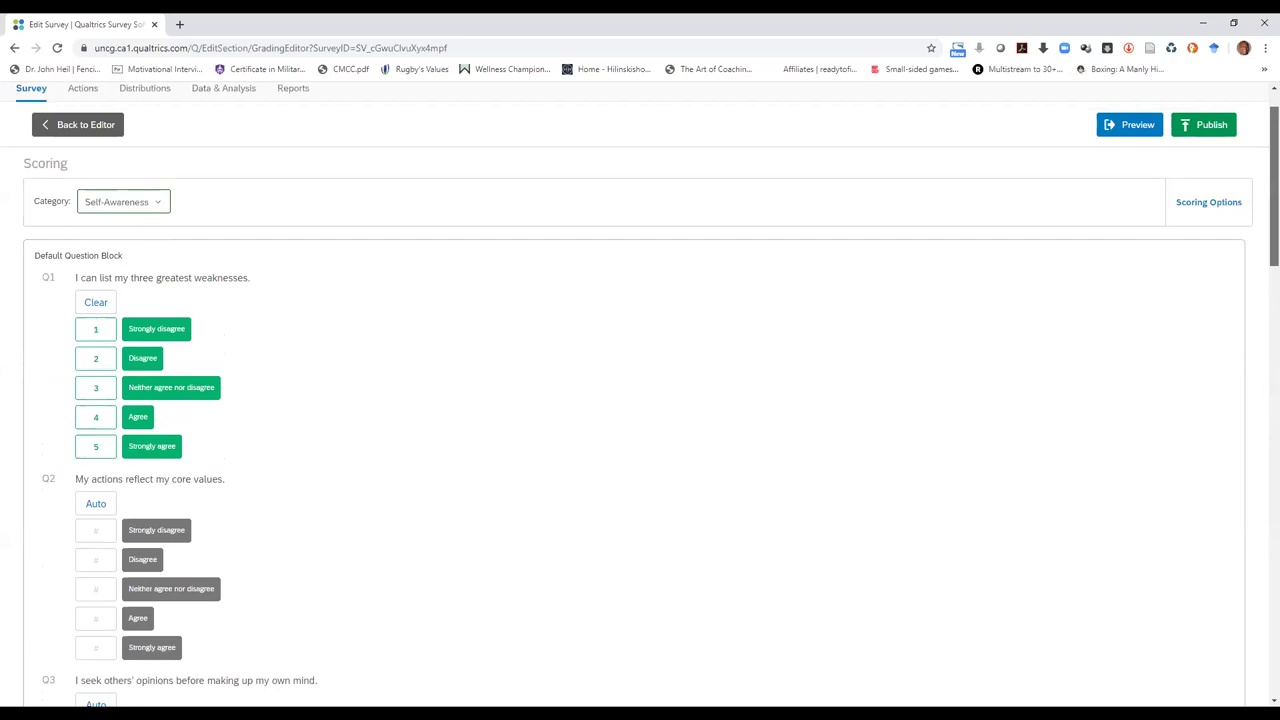
{"action": "scroll", "coordinate": [640, 400], "scroll_direction": "down", "scroll_amount": 3}
{"action": "scroll", "coordinate": [640, 400], "scroll_direction": "down", "scroll_amount": 5}
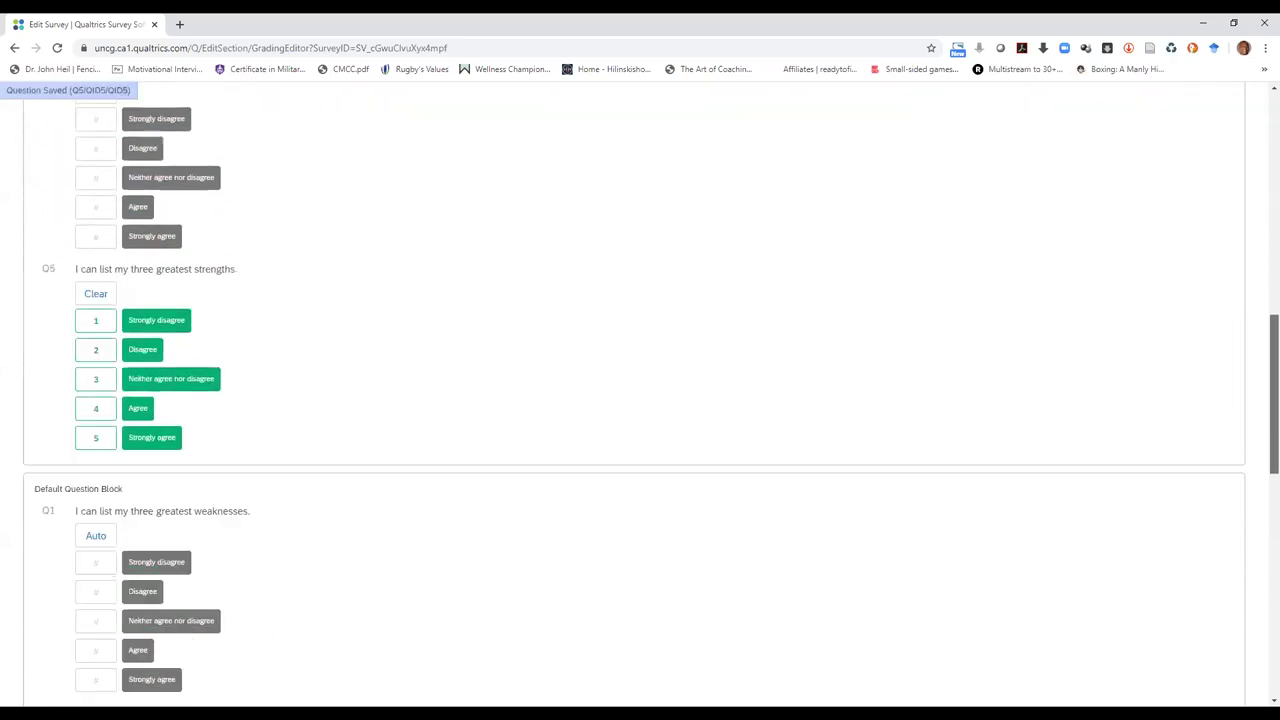
{"action": "scroll", "coordinate": [640, 400], "scroll_direction": "up", "scroll_amount": 10}
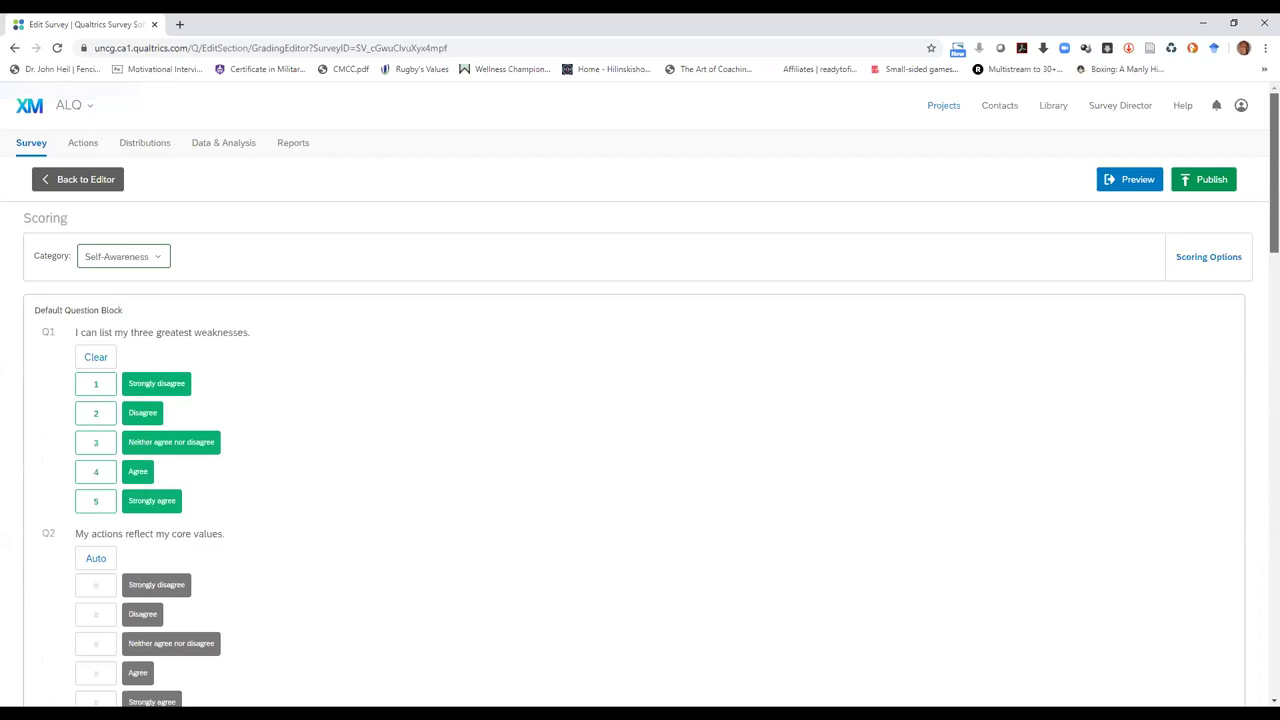
{"action": "left_click", "coordinate": [164, 262]}
{"action": "left_click", "coordinate": [133, 325]}
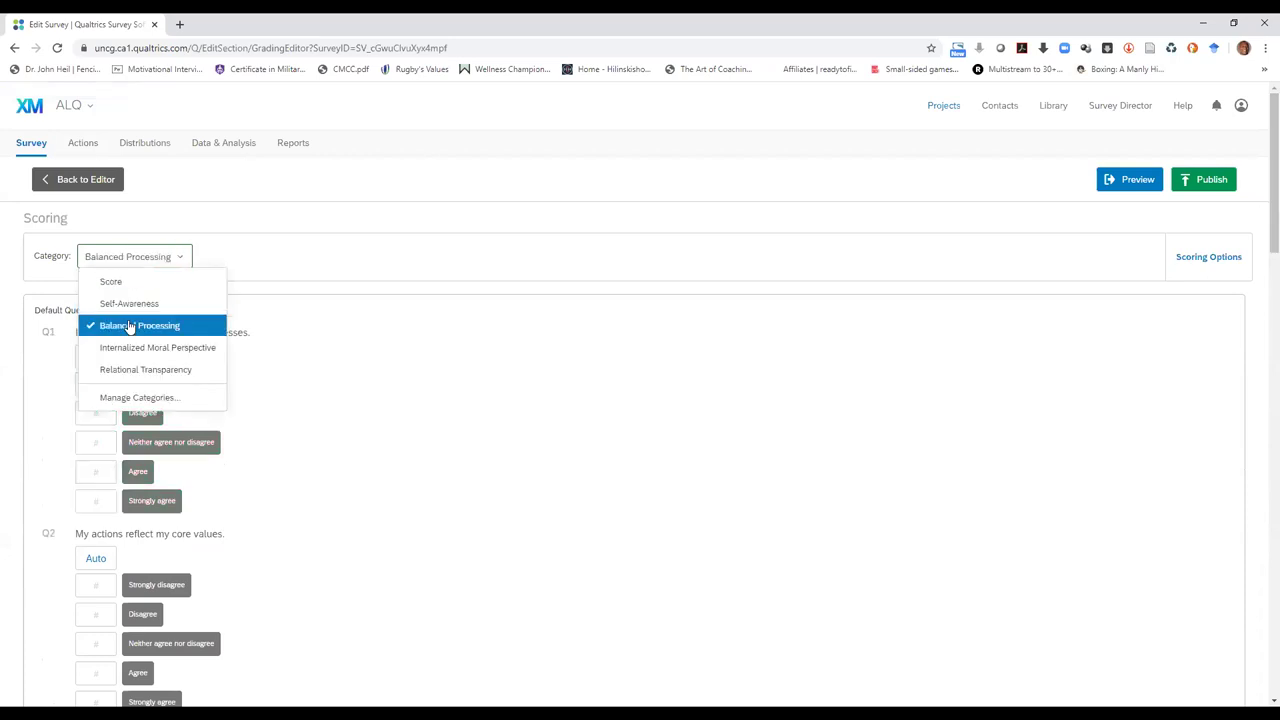
{"action": "left_click_drag", "start_coordinate": [1260, 157], "coordinate": [974, 191]}
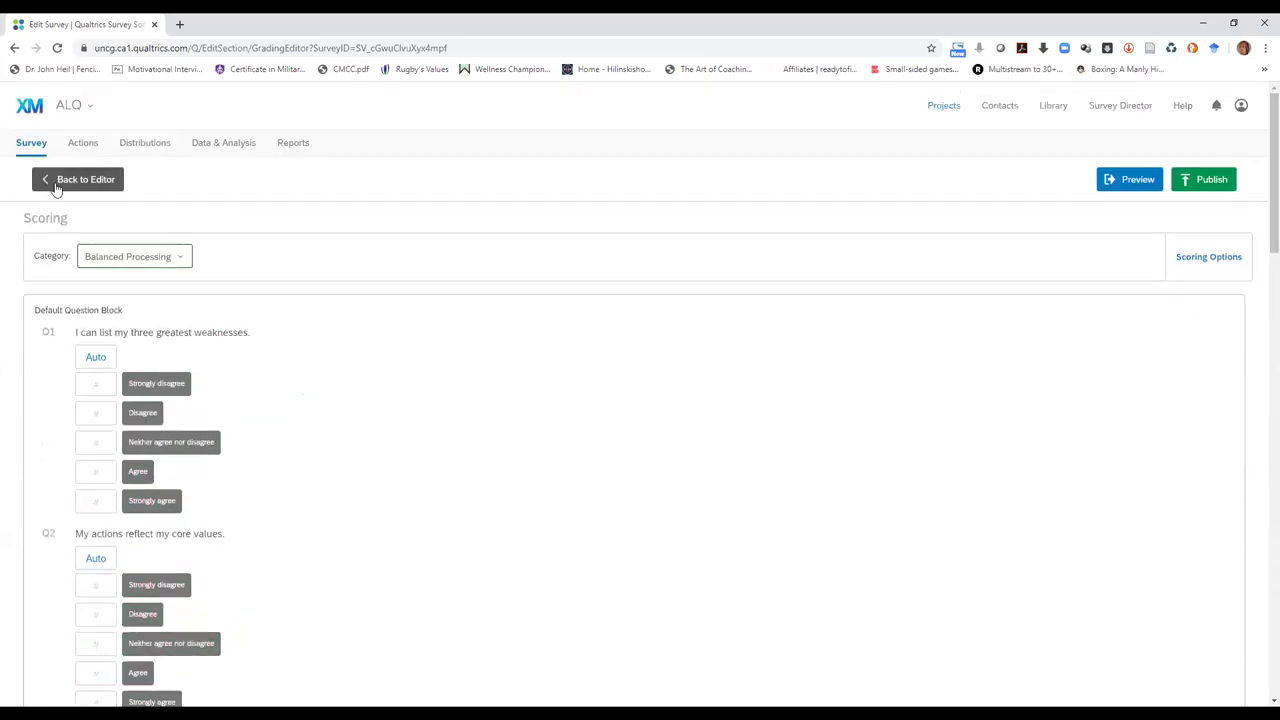
Return to the survey editor and add a new block after the Default Question Block
{"action": "left_click", "coordinate": [57, 189]}
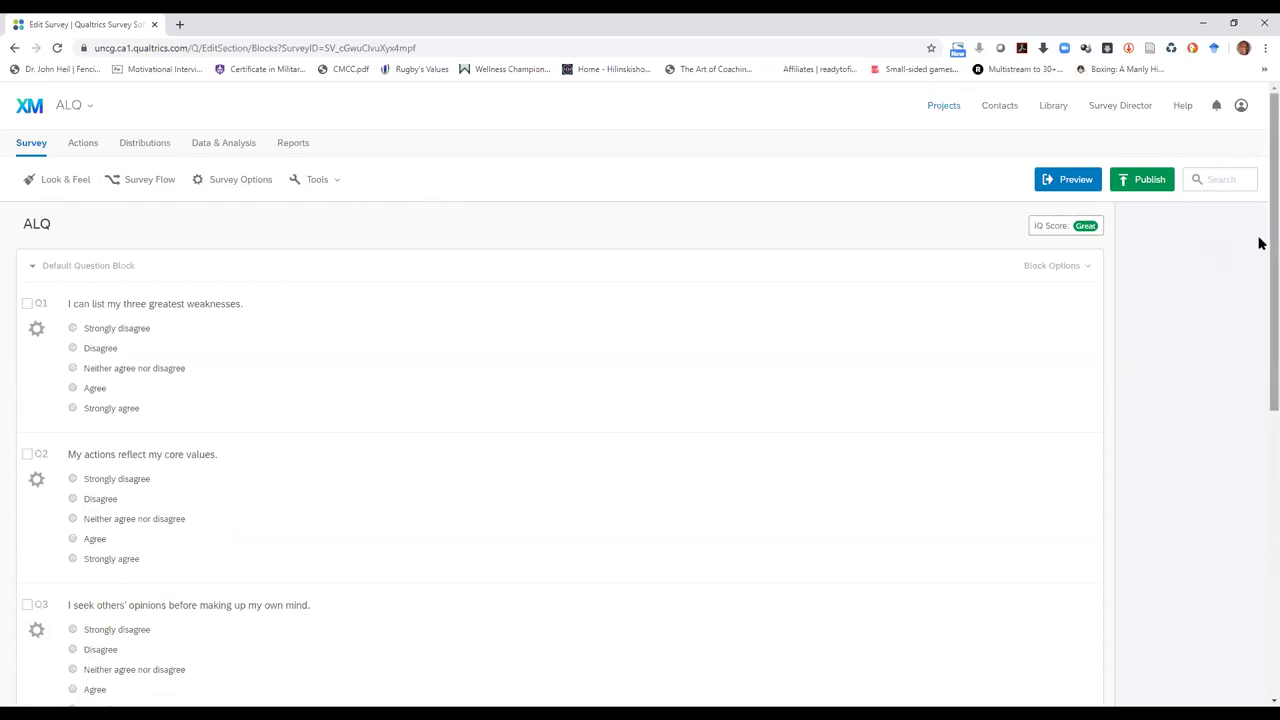
{"action": "scroll", "coordinate": [1259, 243], "scroll_direction": "down", "scroll_amount": 5}
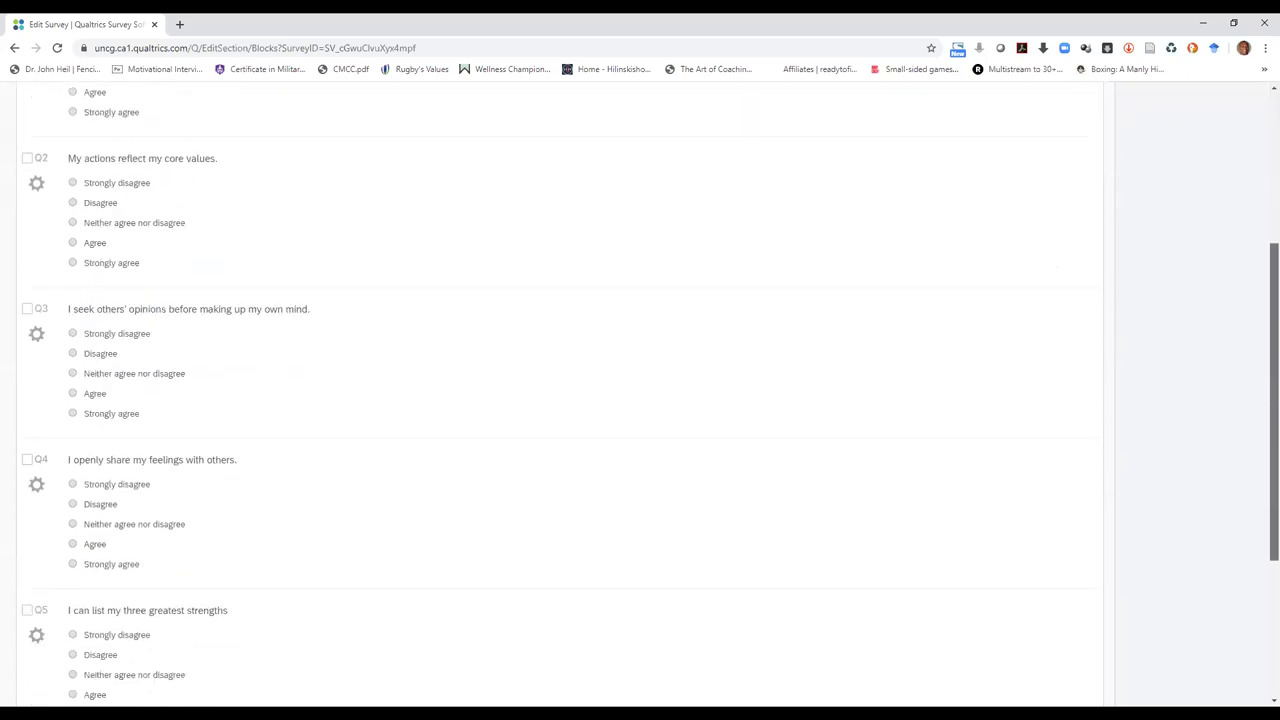
{"action": "scroll", "coordinate": [1259, 243], "scroll_direction": "down", "scroll_amount": 1}
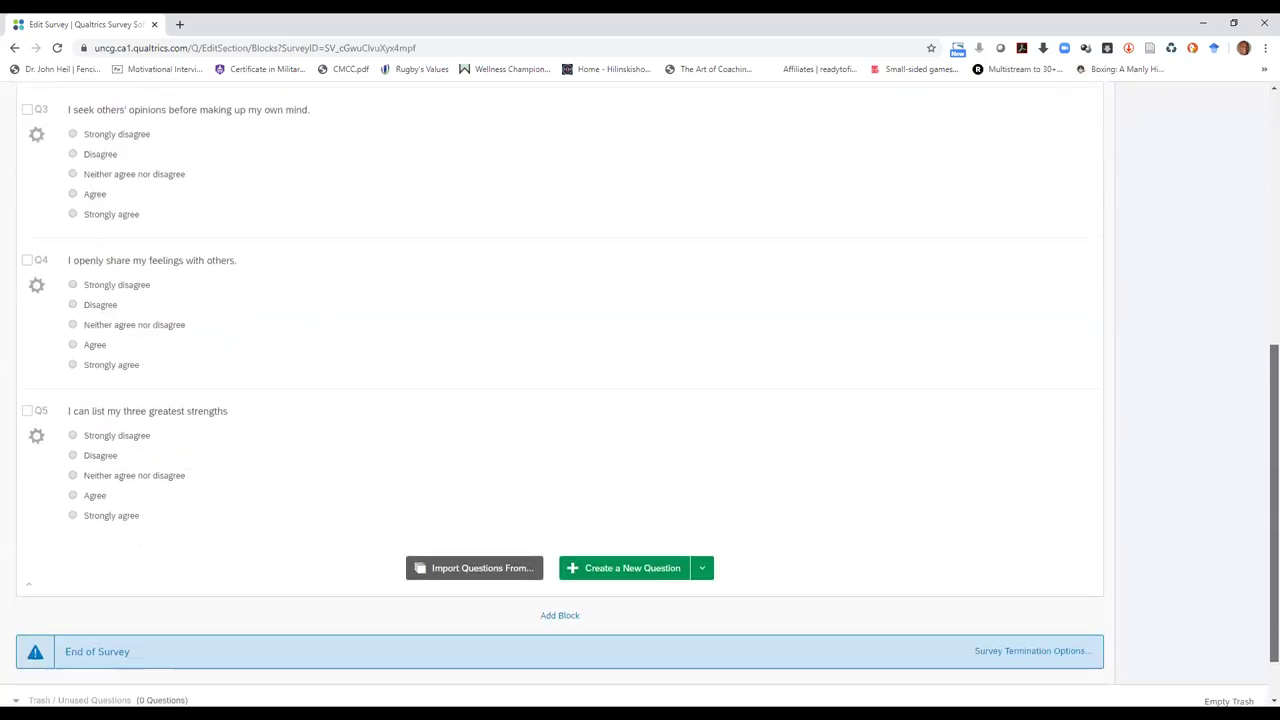
{"action": "left_click", "coordinate": [560, 616]}
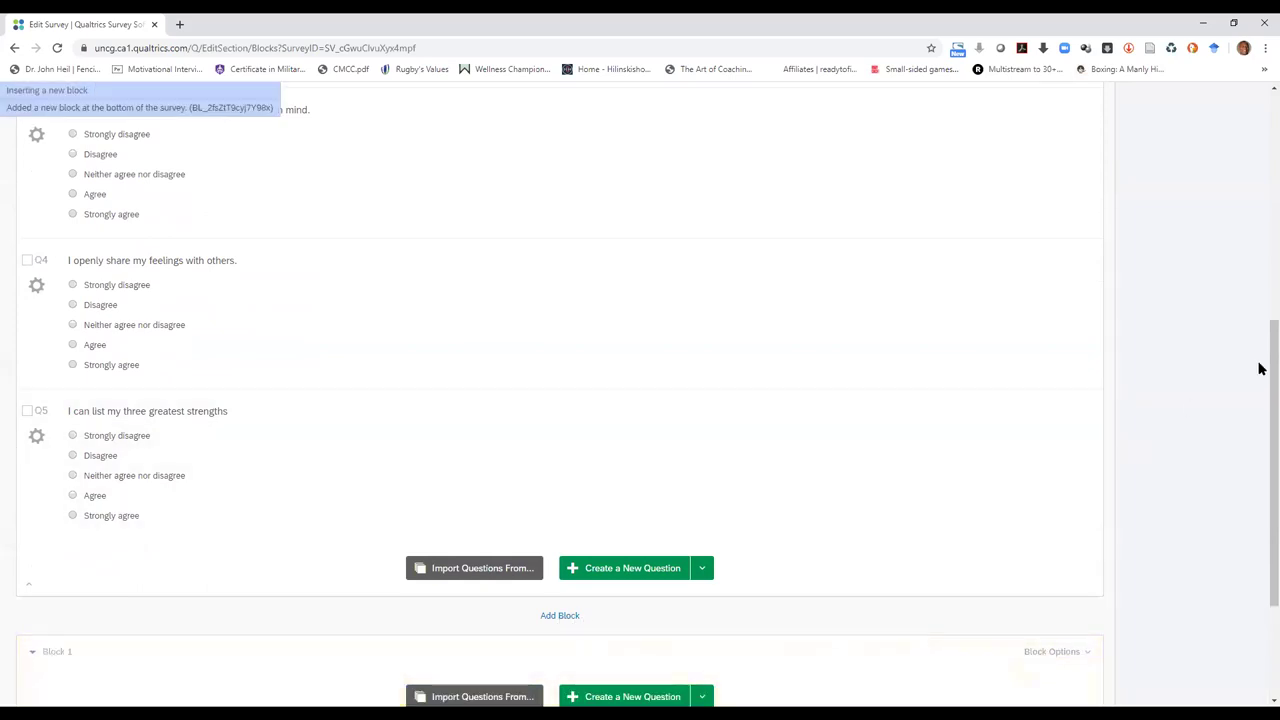
Create a Descriptive Text question in Block 1 with the heading "Authentic Leadership Results" followed by a blank line
{"action": "scroll", "coordinate": [1259, 369], "scroll_direction": "down", "scroll_amount": 2}
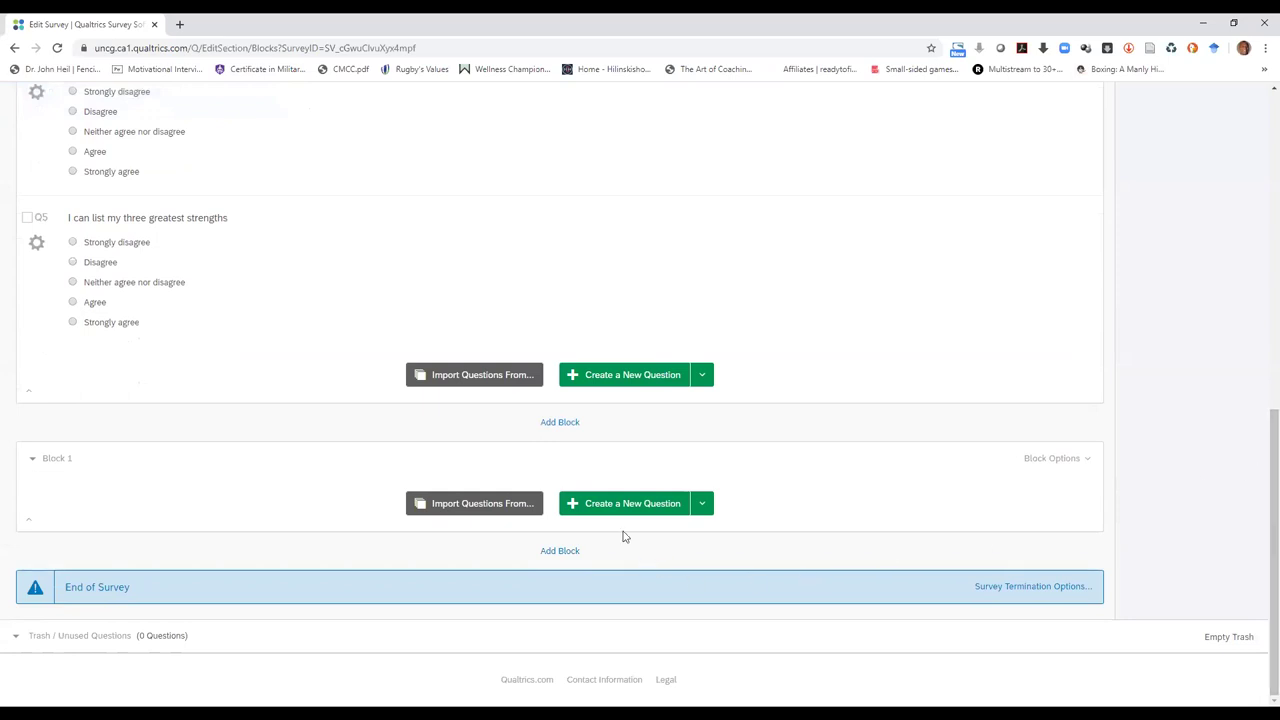
{"action": "left_click", "coordinate": [703, 505]}
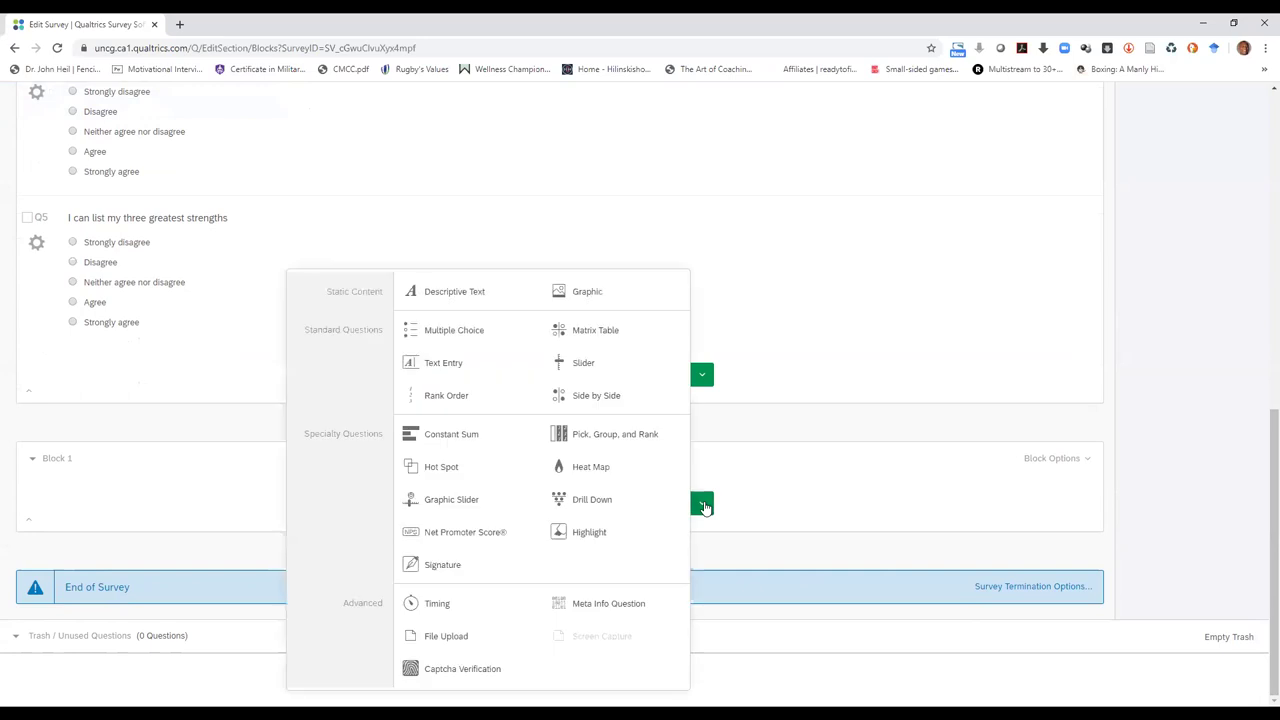
{"action": "left_click", "coordinate": [455, 297]}
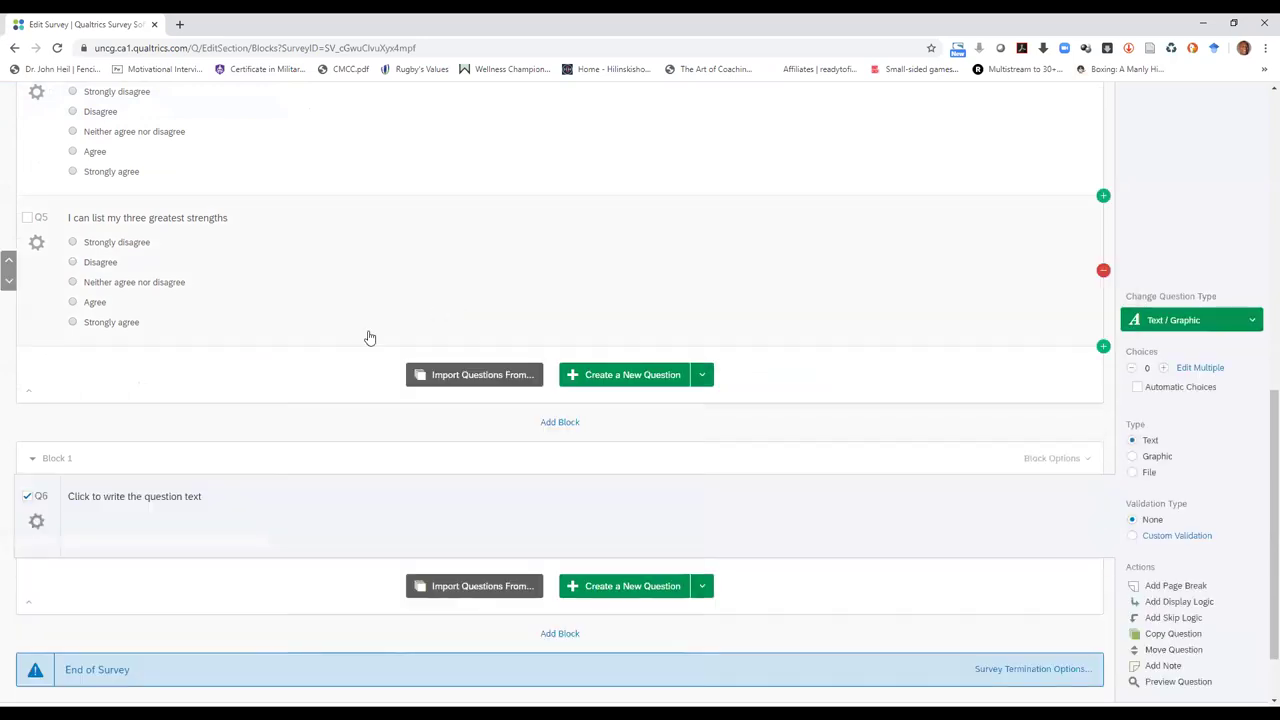
{"action": "left_click", "coordinate": [147, 494]}
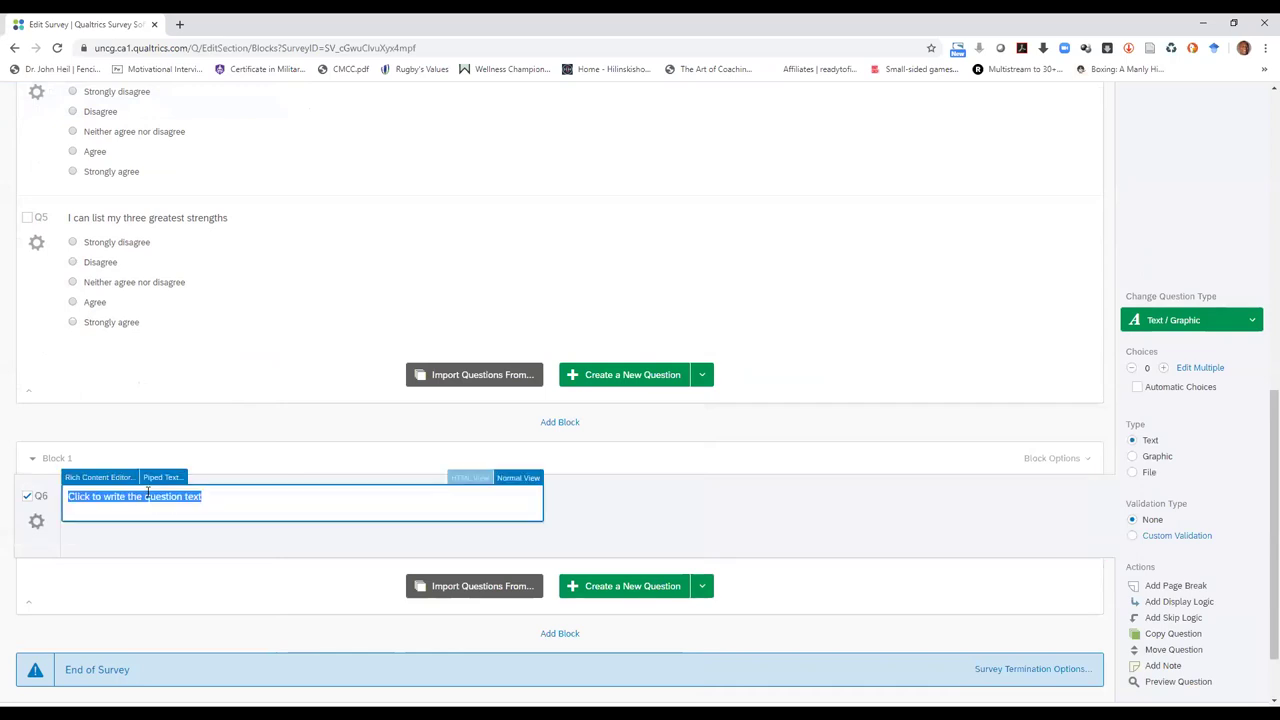
{"action": "type", "text": "A"}
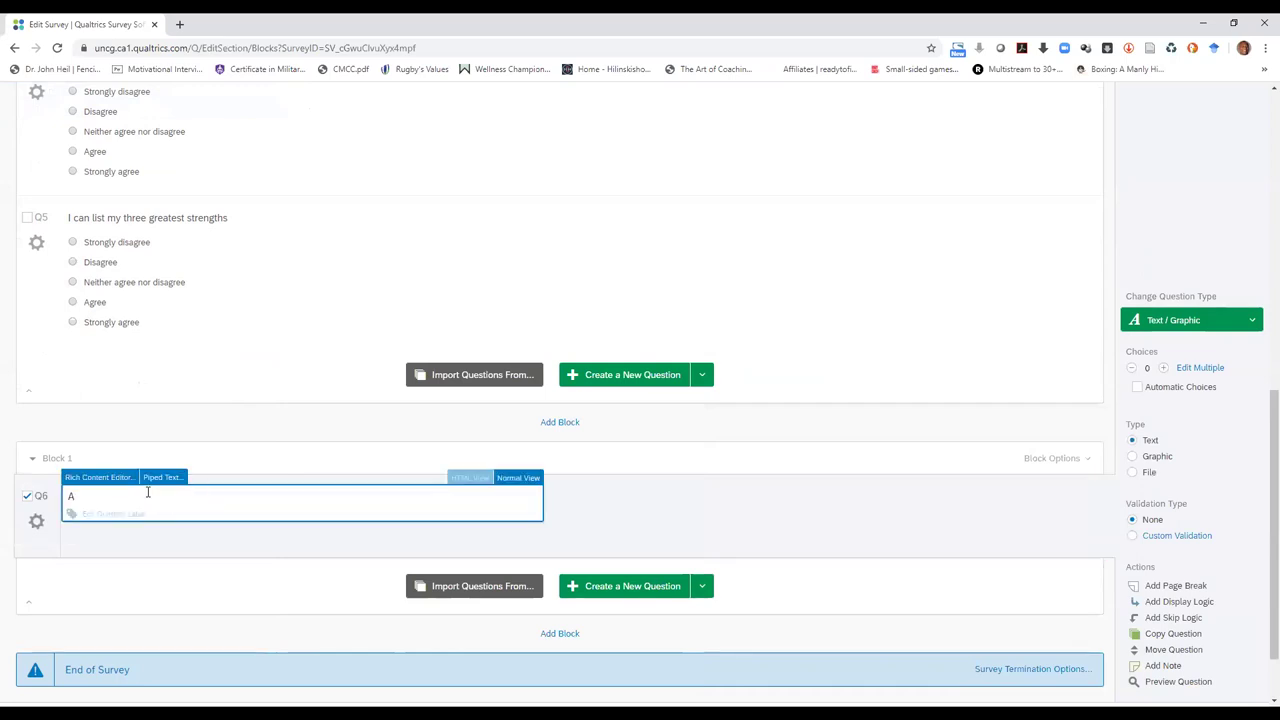
{"action": "type", "text": "uthentic Leadership Results"}
{"action": "key", "text": "Return"}
{"action": "key", "text": "Return"}
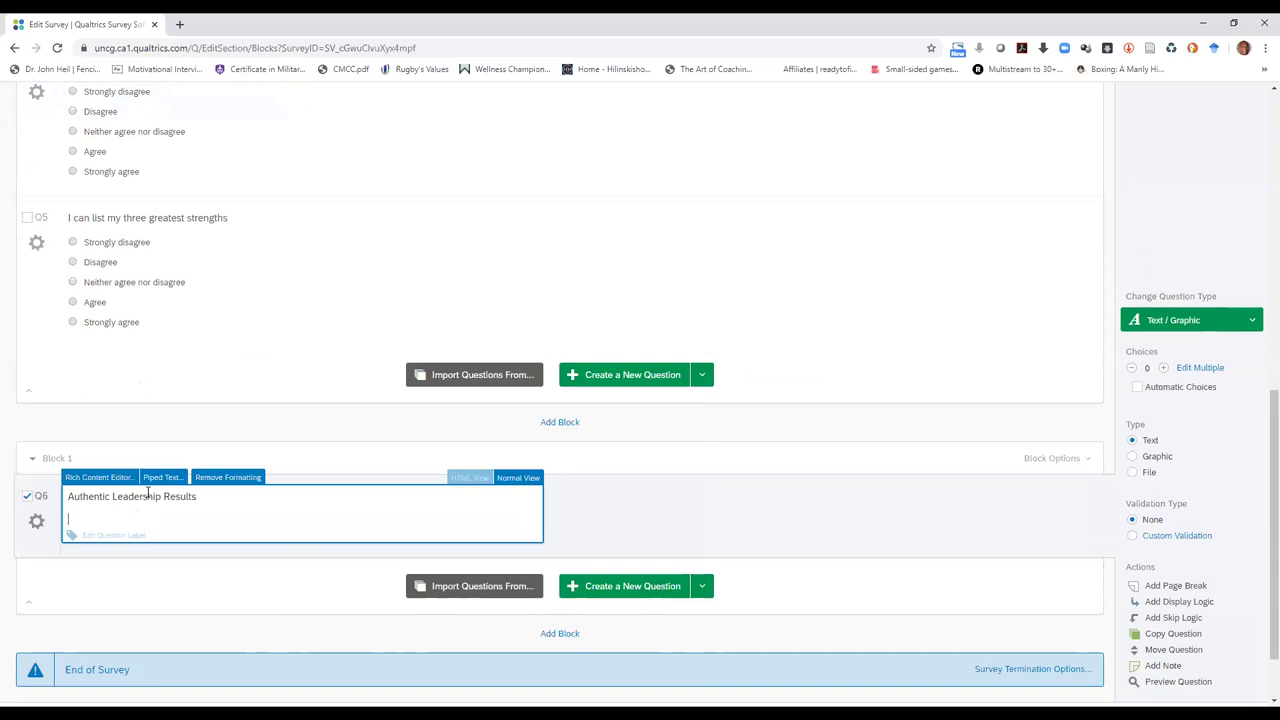
Add a "Self-Awareness:" line to Q6 and insert the Self-Awareness category's Score as piped text after it
{"action": "type", "text": "Self-Awareness:"}
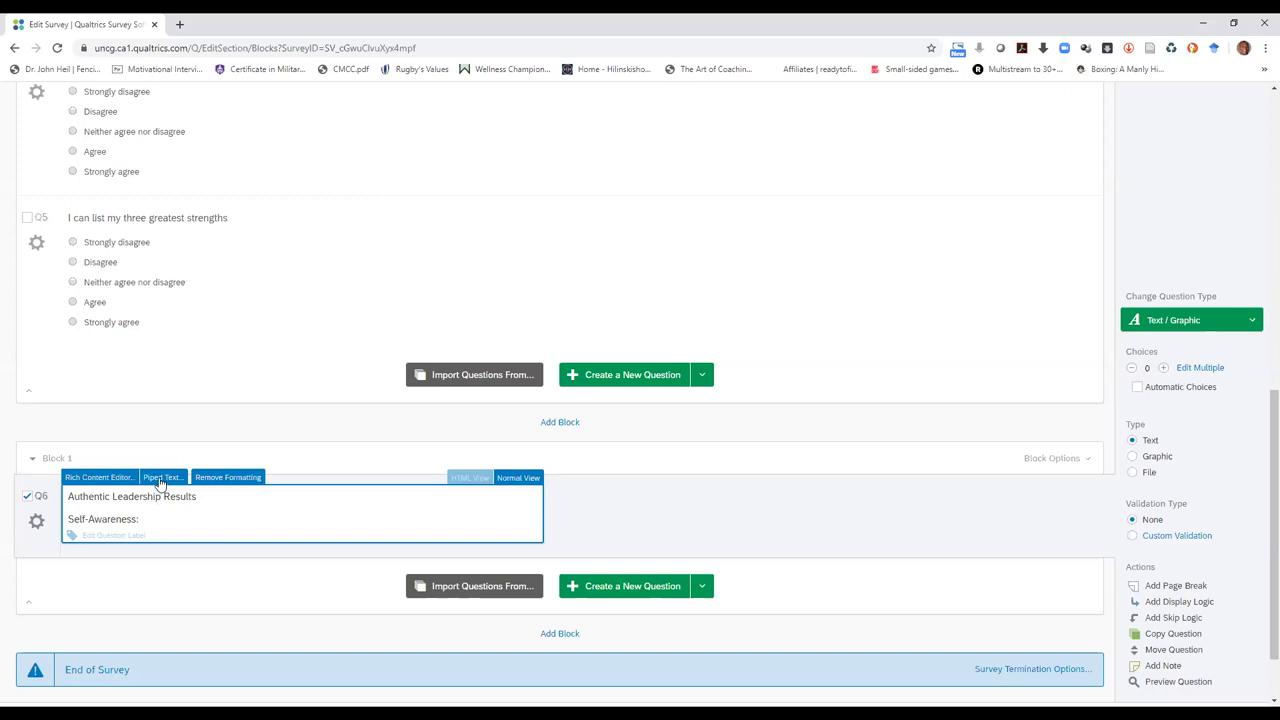
{"action": "left_click", "coordinate": [160, 482]}
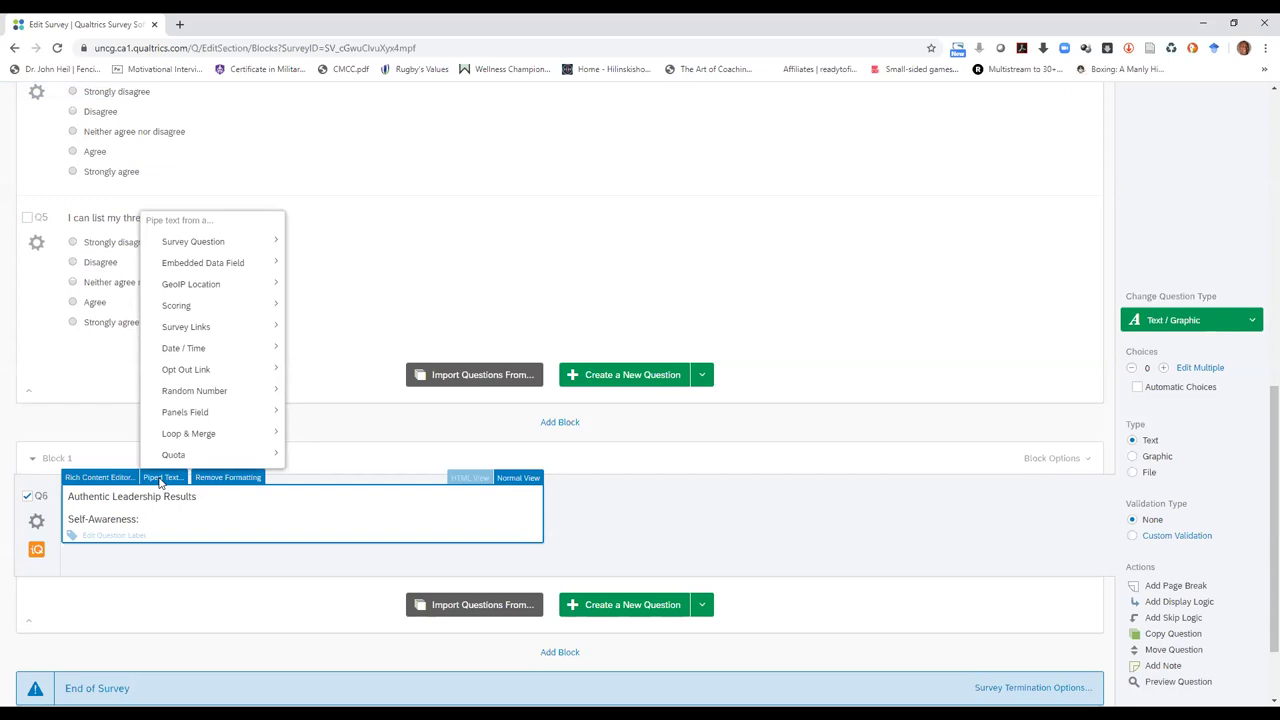
{"action": "mouse_move", "coordinate": [180, 313]}
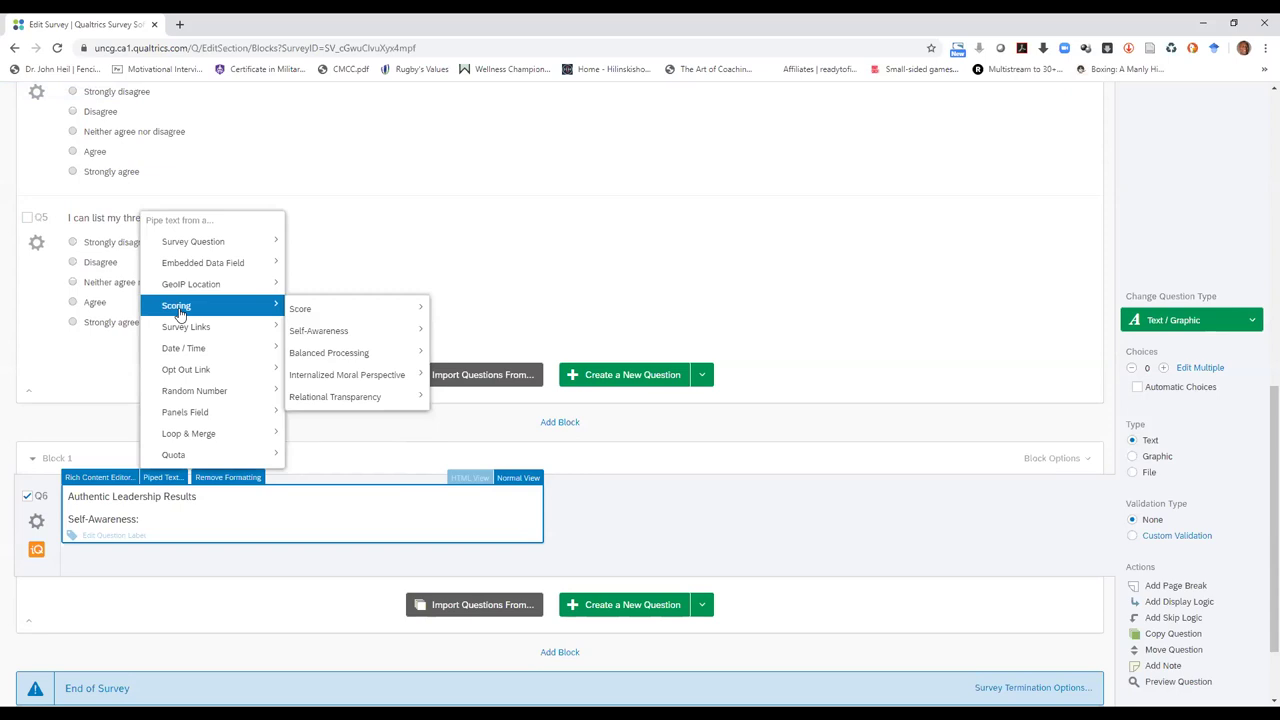
{"action": "mouse_move", "coordinate": [343, 335]}
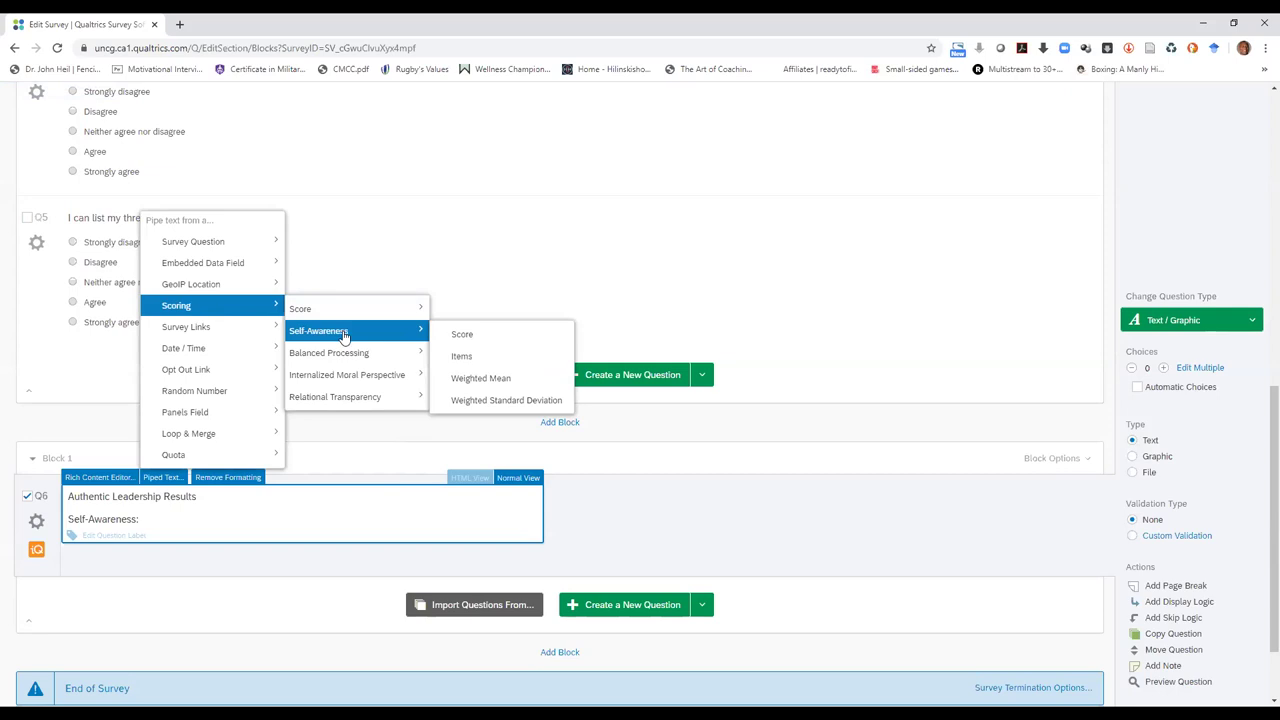
{"action": "left_click", "coordinate": [480, 336]}
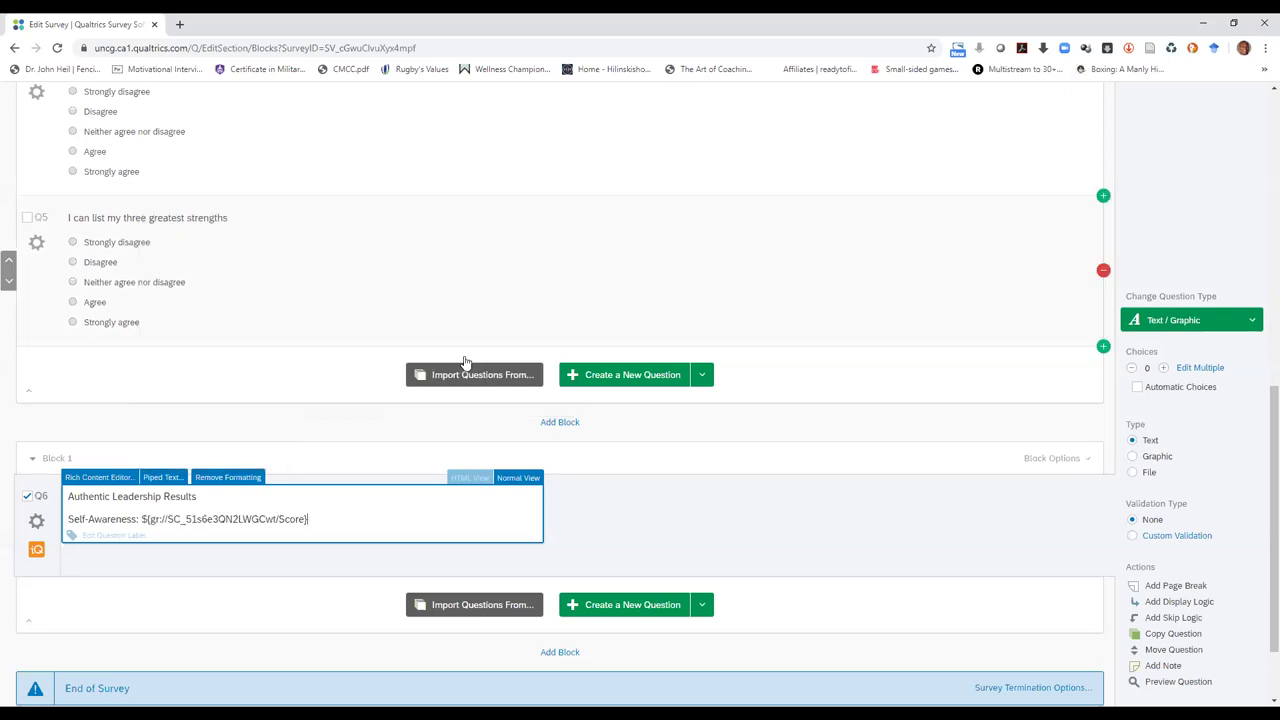
Add an "Internalized:" line to Q6 and insert the Internalized Moral Perspective category's Score as piped text after it
{"action": "left_click", "coordinate": [322, 518]}
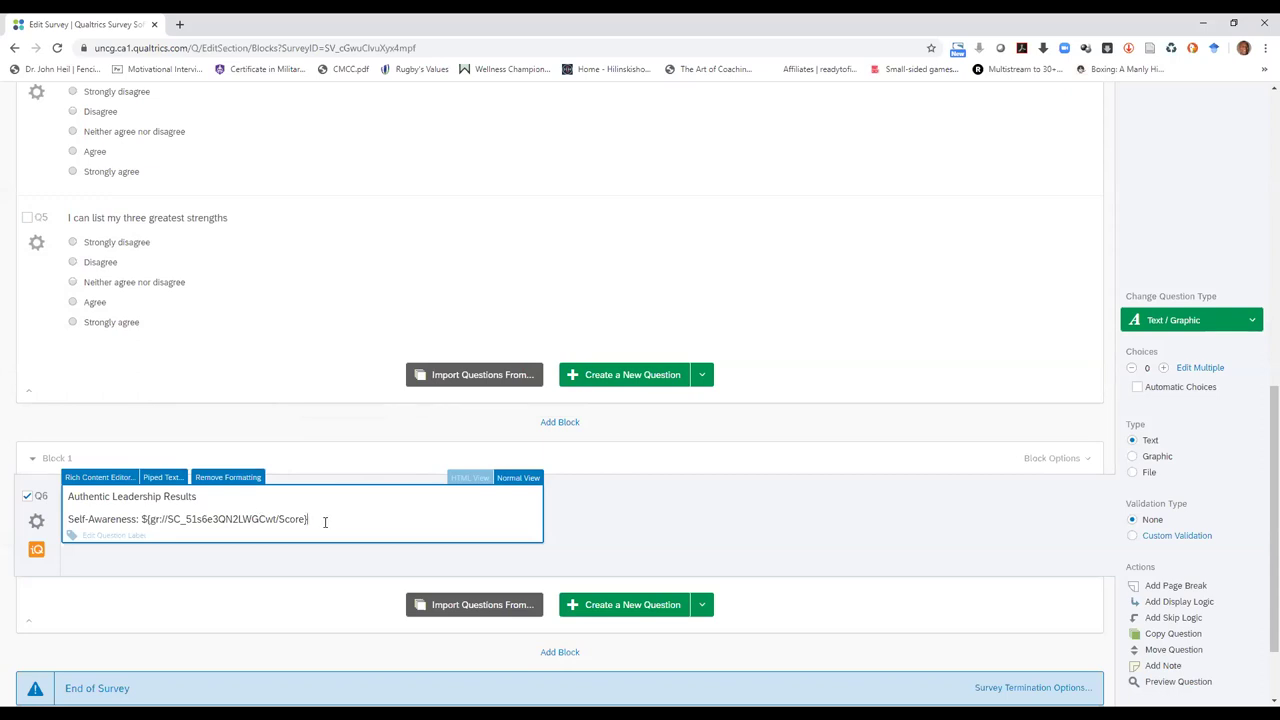
{"action": "key", "text": "Return"}
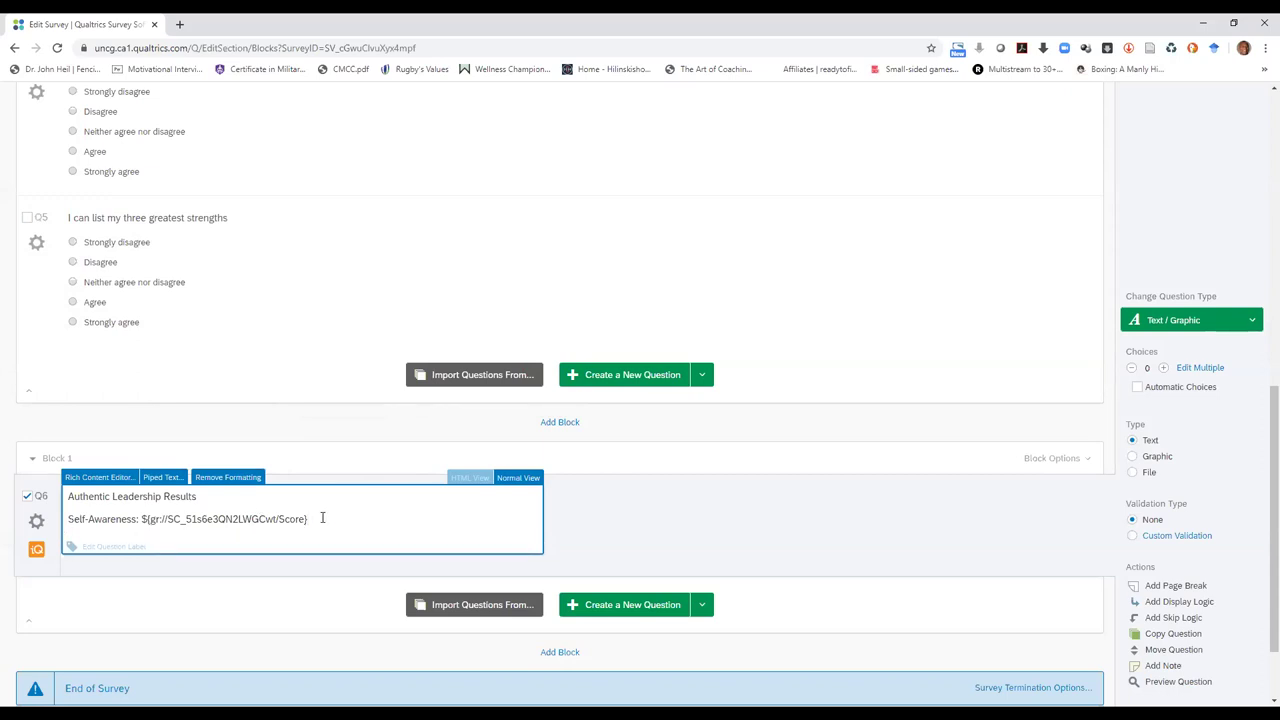
{"action": "type", "text": "Internalized:"}
{"action": "left_click", "coordinate": [167, 476]}
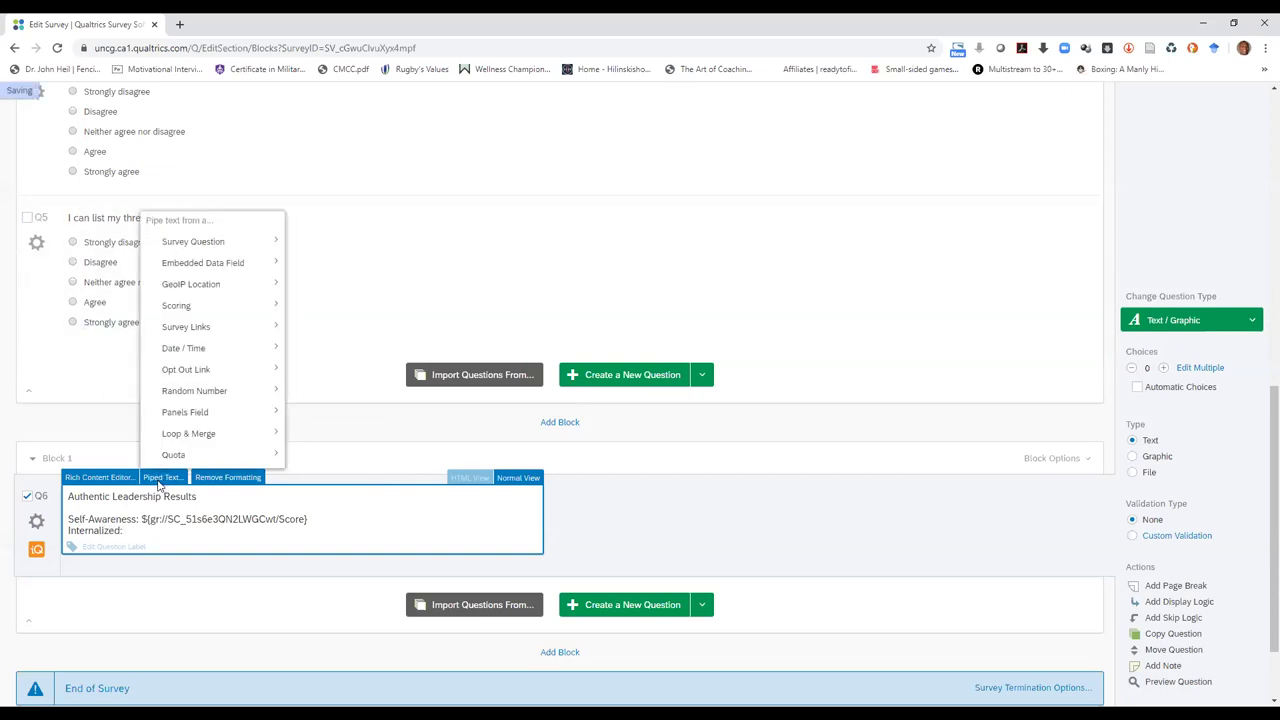
{"action": "mouse_move", "coordinate": [318, 378]}
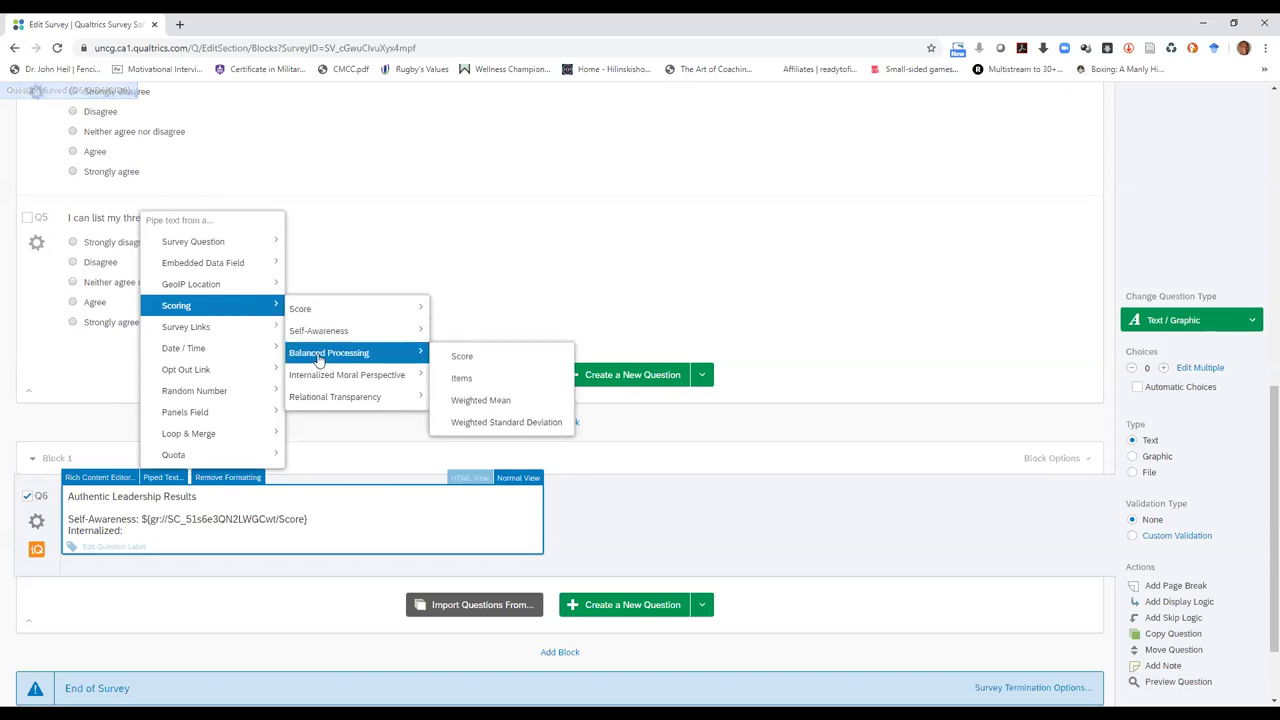
{"action": "left_click", "coordinate": [462, 378]}
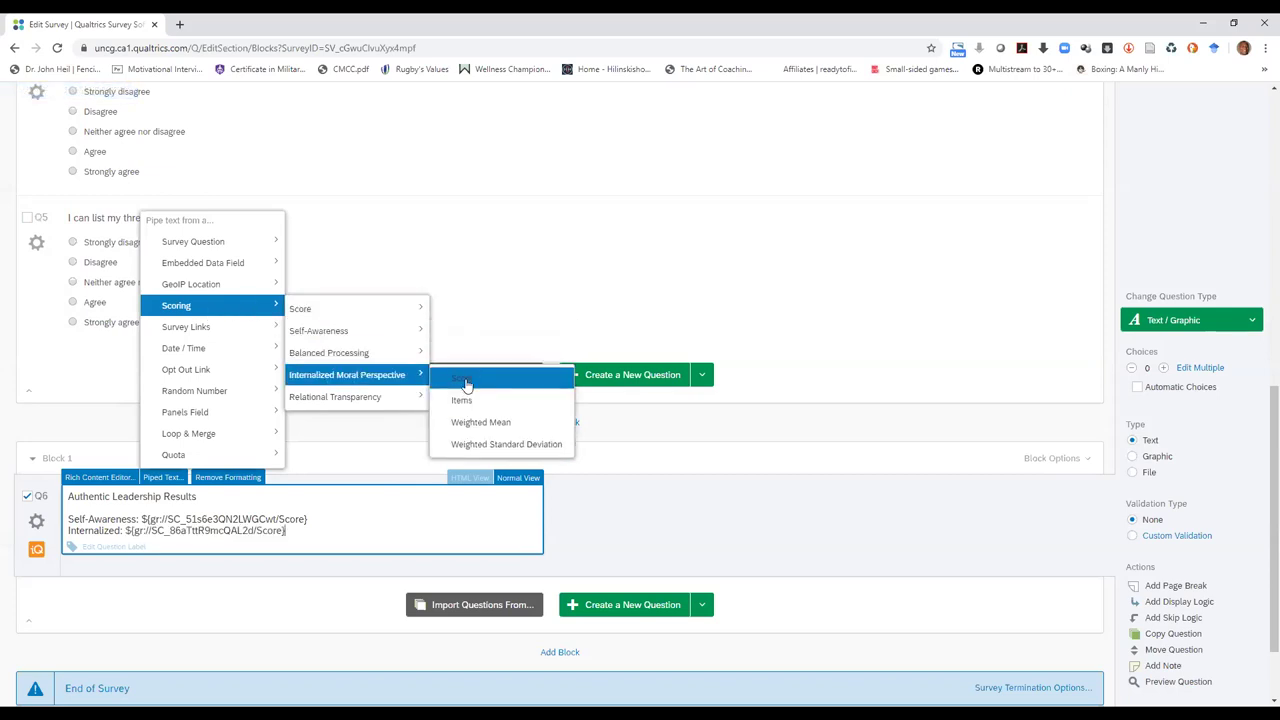
Add a "Balanced:" line to Q6 and insert the Balanced Processing category's Score as piped text after it
{"action": "left_click", "coordinate": [293, 528]}
{"action": "key", "text": "Return"}
{"action": "type", "text": "Balanced:"}
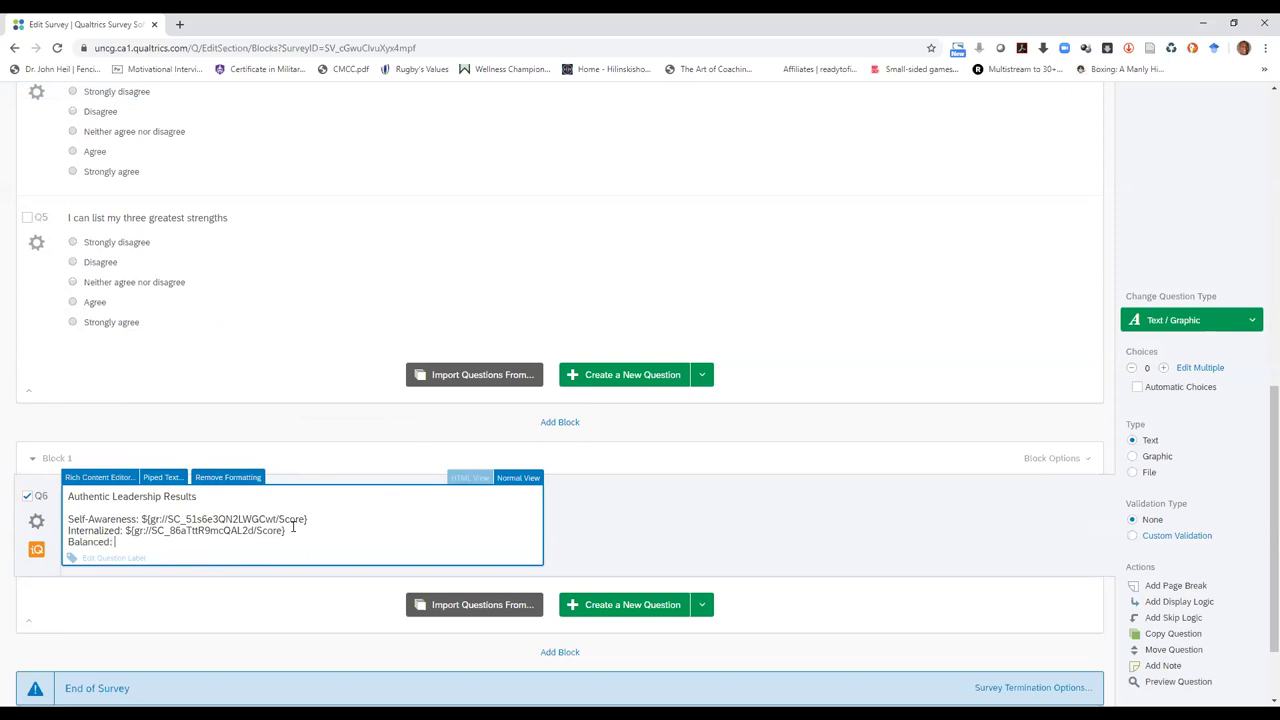
{"action": "left_click", "coordinate": [160, 477]}
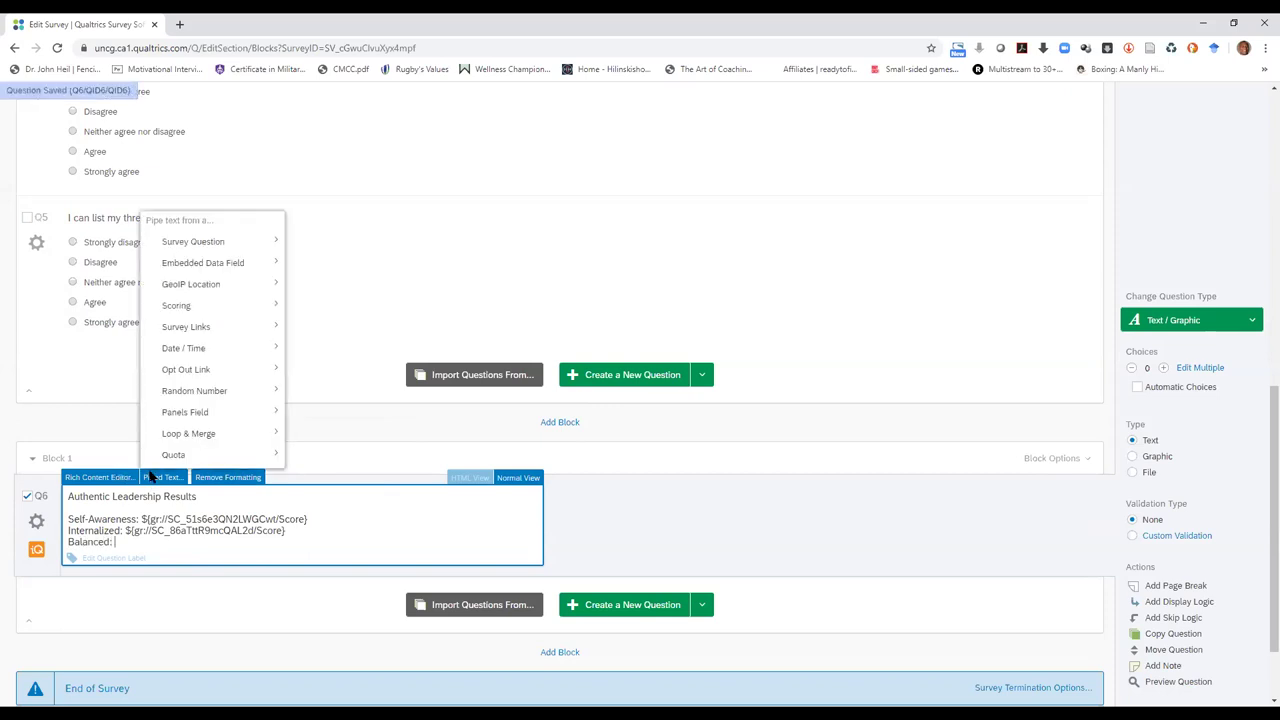
{"action": "mouse_move", "coordinate": [210, 305]}
{"action": "mouse_move", "coordinate": [405, 356]}
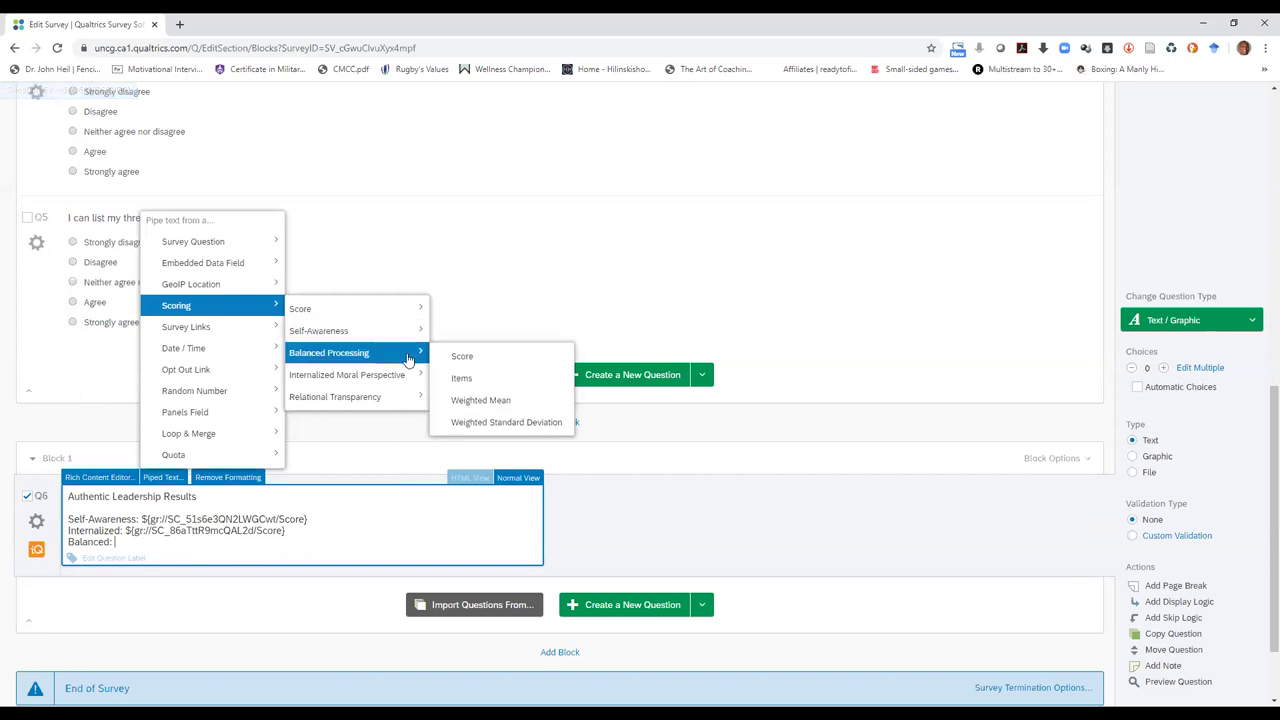
{"action": "left_click", "coordinate": [462, 357]}
Add a "Relational transparency:" line to Q6 and insert the Relational Transparency category's Score as piped text after it
{"action": "key", "text": "Return"}
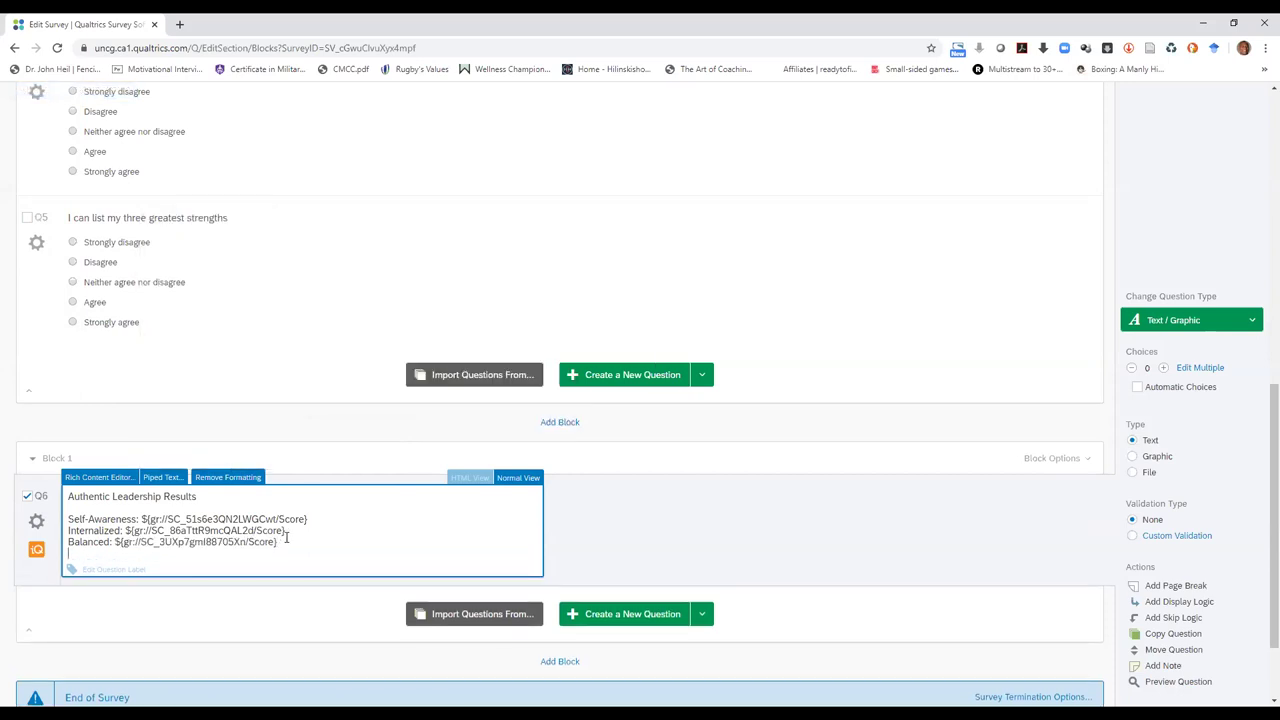
{"action": "type", "text": "Relational transparency:"}
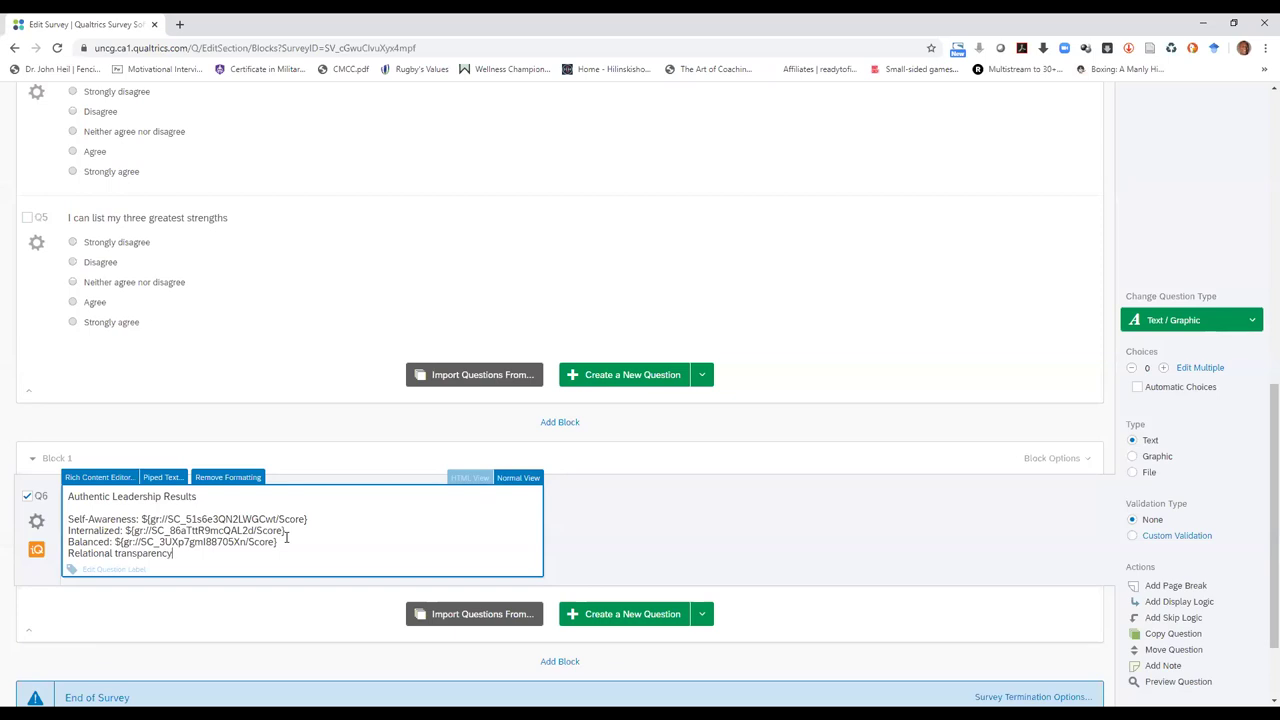
{"action": "left_click", "coordinate": [170, 477]}
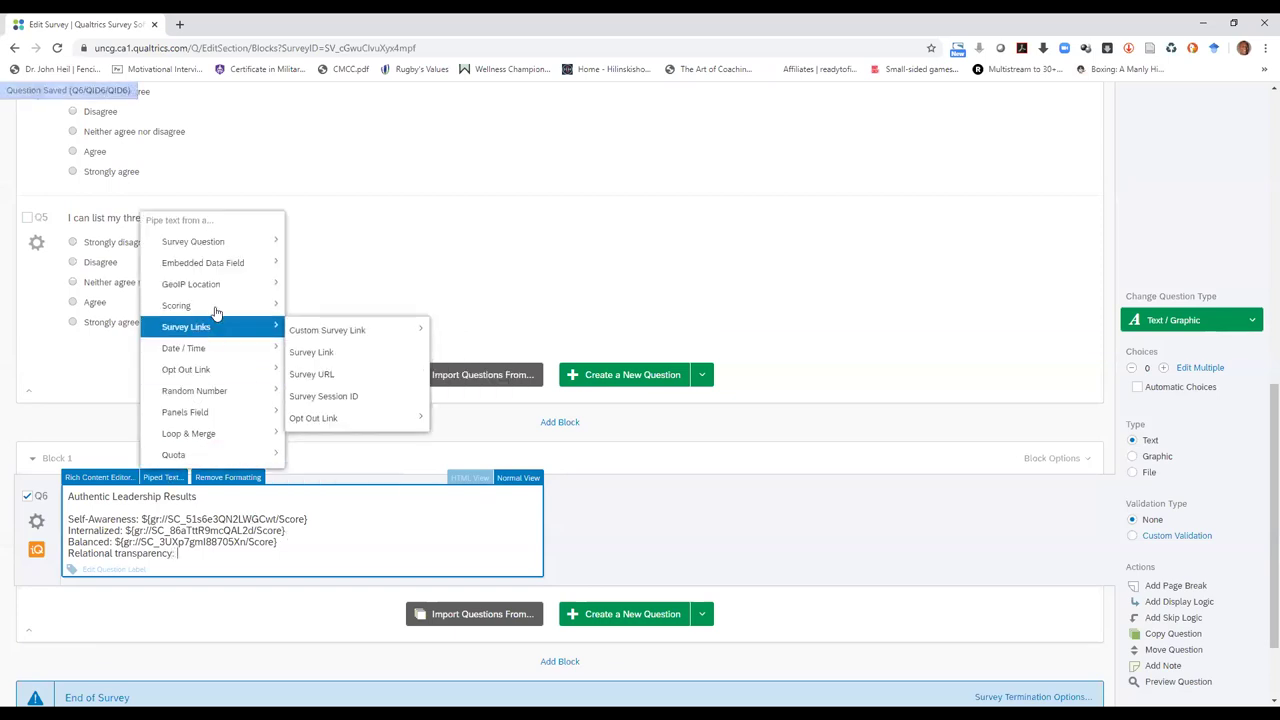
{"action": "mouse_move", "coordinate": [230, 305]}
{"action": "mouse_move", "coordinate": [405, 399]}
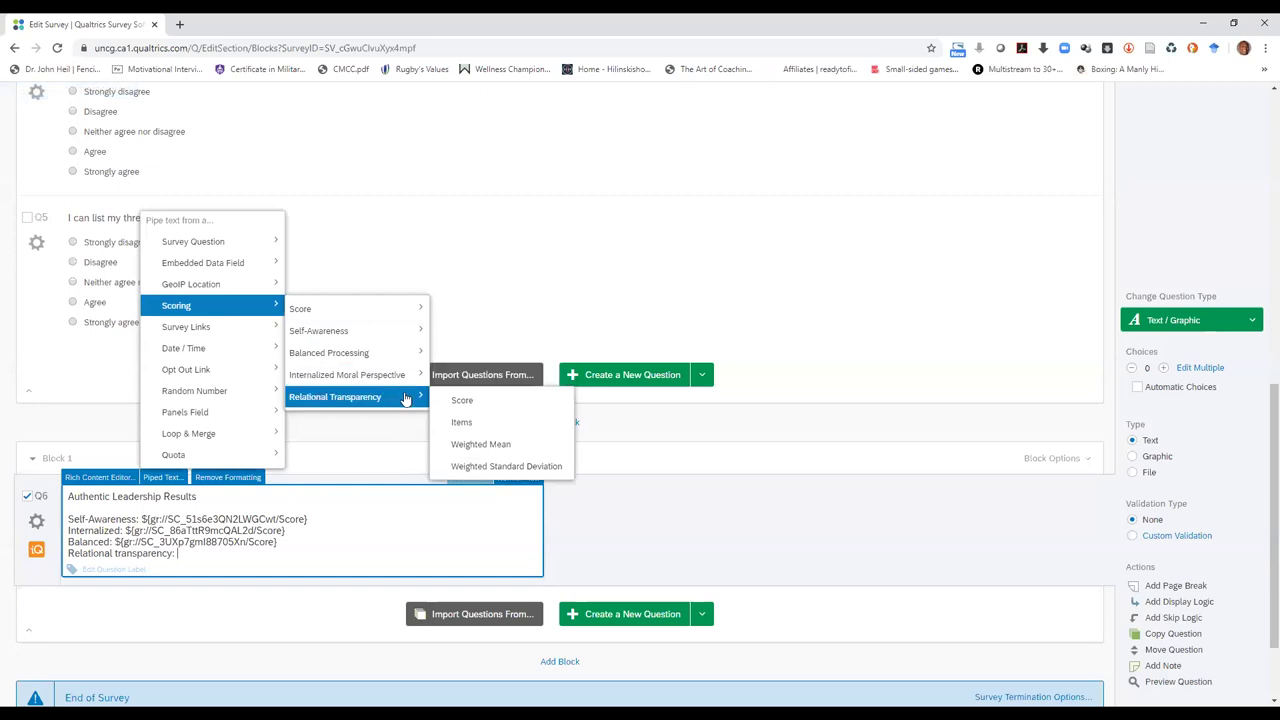
{"action": "left_click", "coordinate": [462, 400]}
Publish the ALQ survey with the default version description and dismiss the activation notice
{"action": "left_click_drag", "start_coordinate": [1262, 480], "coordinate": [1262, 163]}
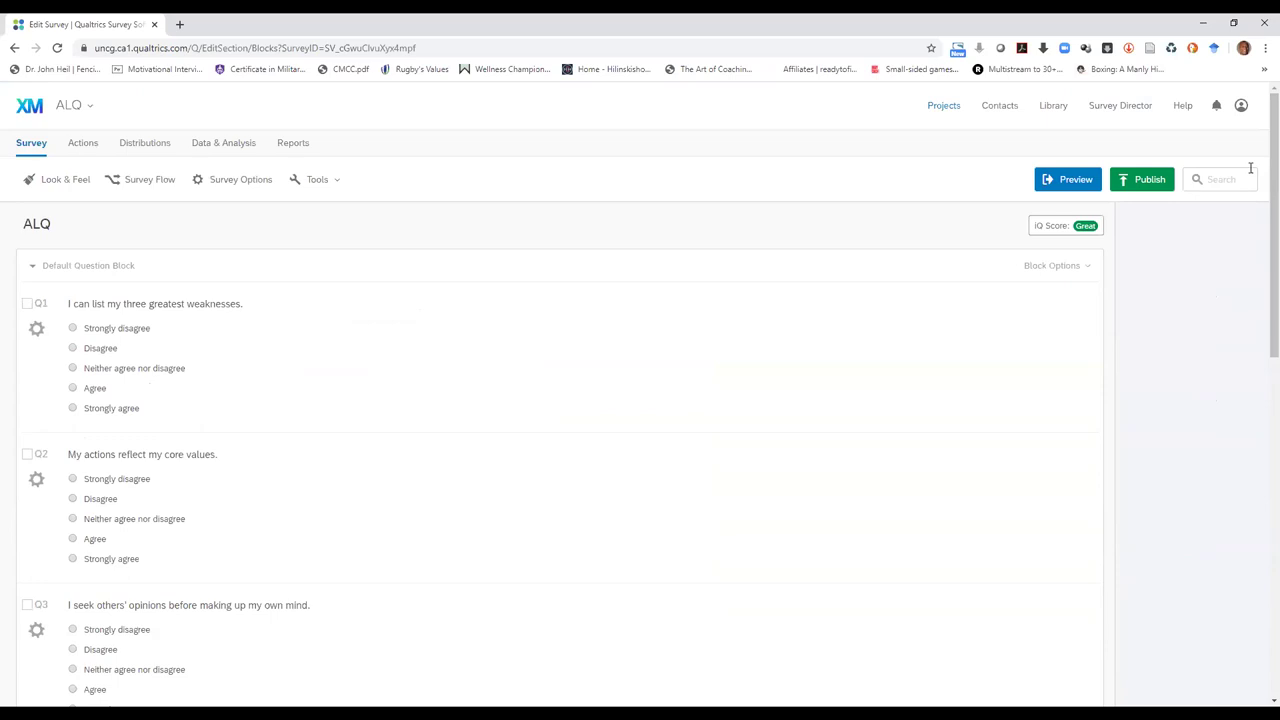
{"action": "left_click", "coordinate": [1141, 179]}
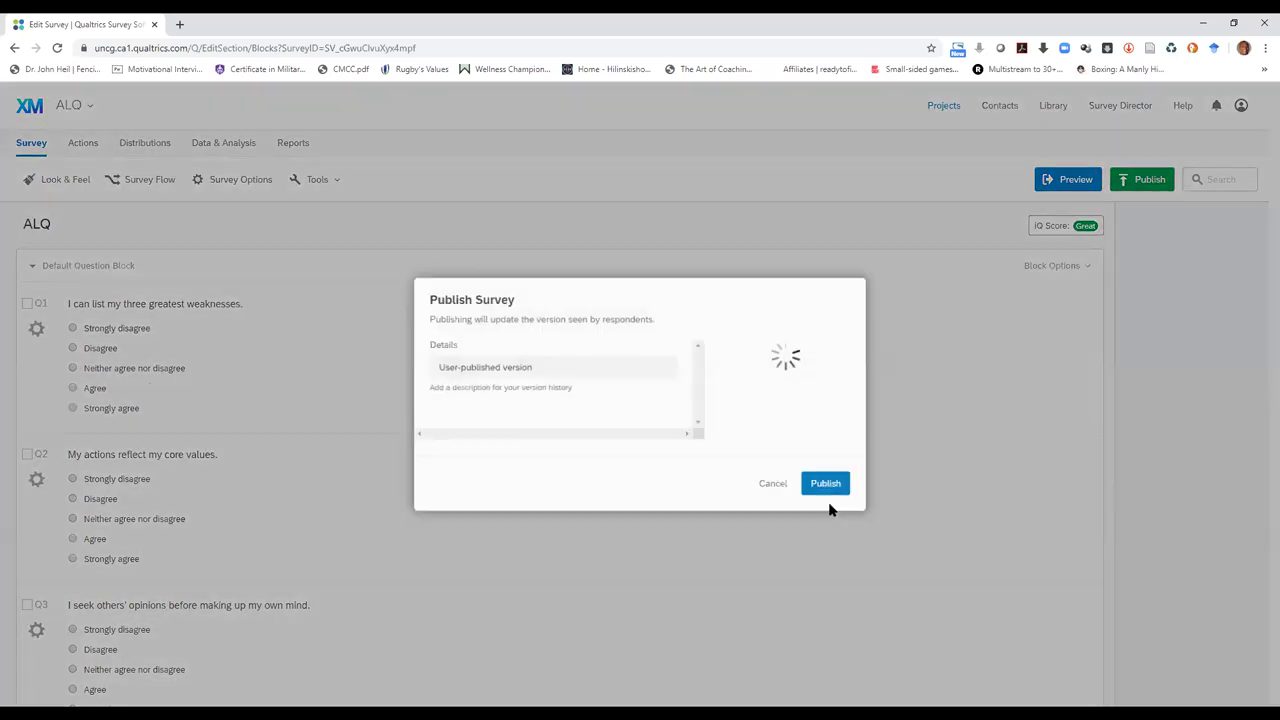
{"action": "left_click", "coordinate": [834, 488]}
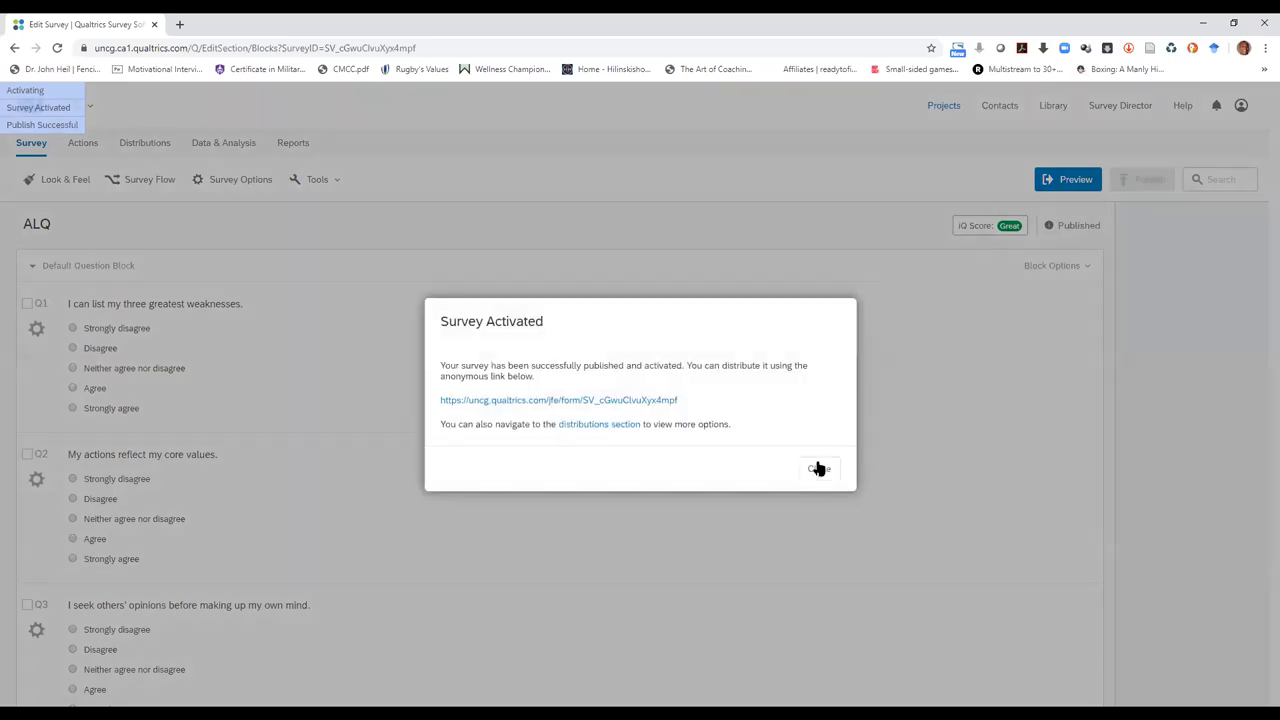
{"action": "left_click", "coordinate": [818, 470]}
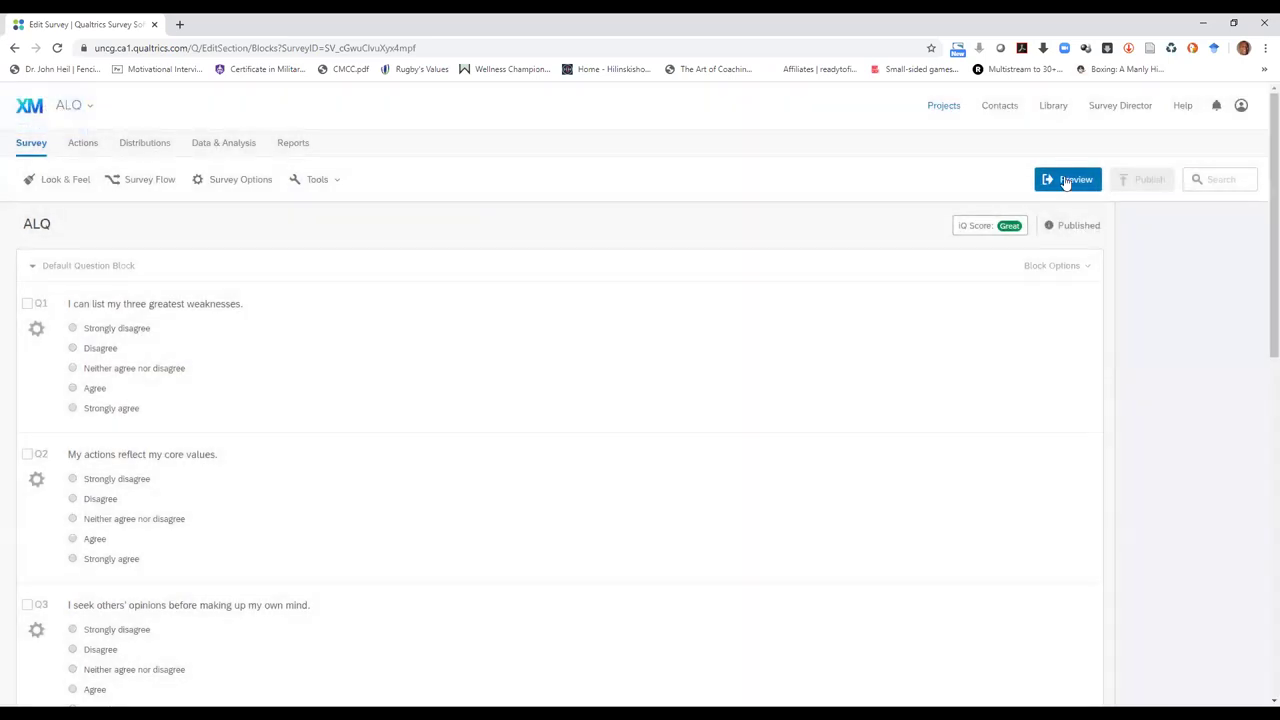
Preview the survey and answer its first three questions with Agree, Disagree and Agree
{"action": "left_click", "coordinate": [1065, 179]}
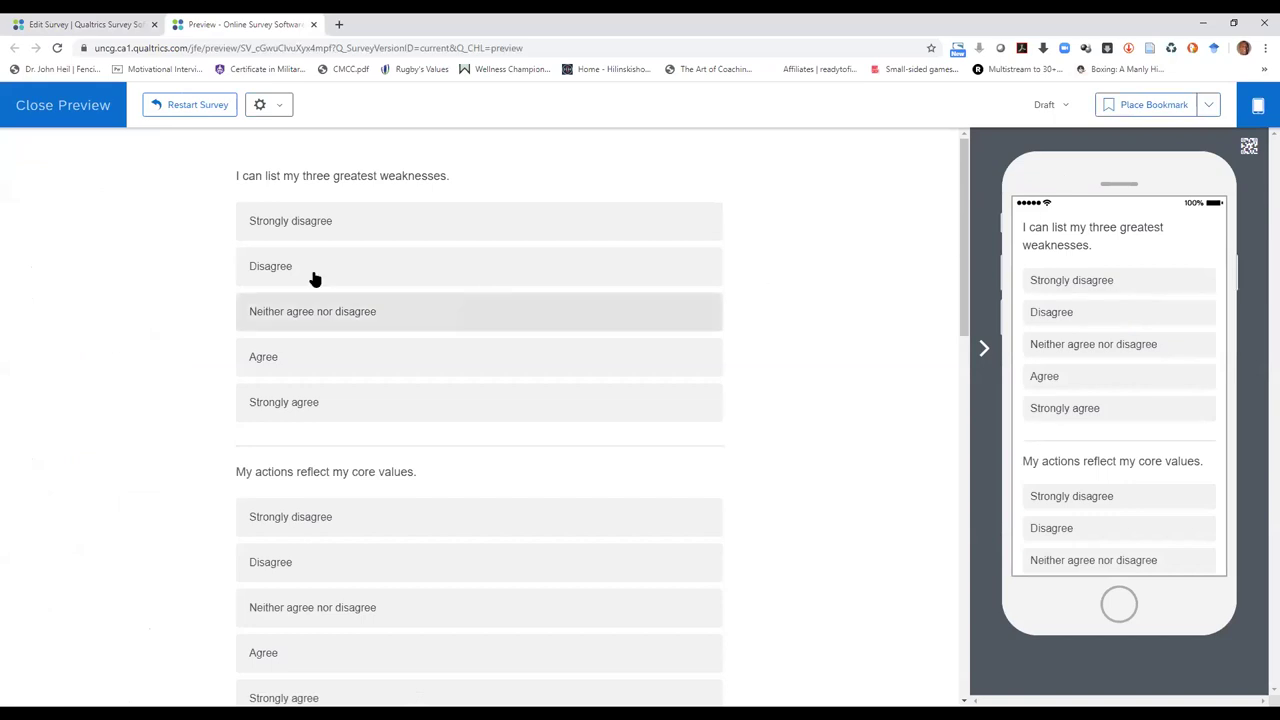
{"action": "left_click", "coordinate": [289, 359]}
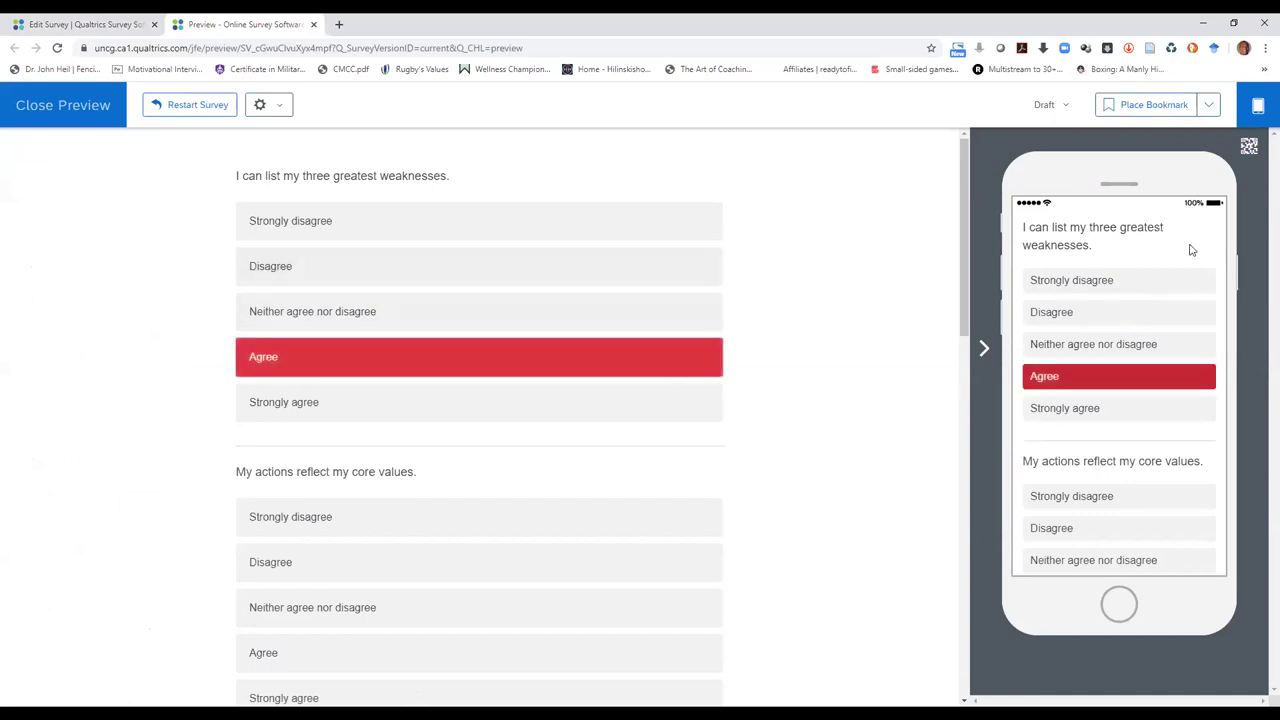
{"action": "left_click_drag", "start_coordinate": [965, 297], "coordinate": [966, 389]}
{"action": "left_click", "coordinate": [309, 304]}
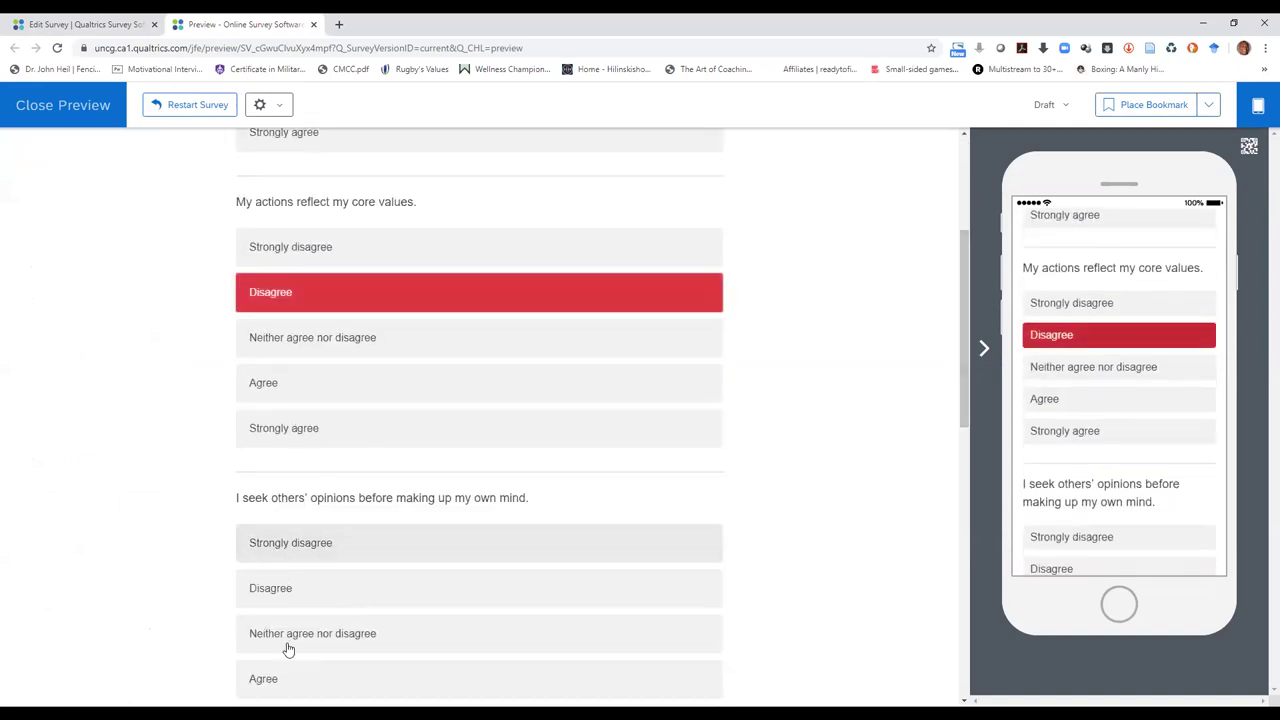
{"action": "left_click", "coordinate": [281, 677]}
Answer the last two preview questions with Strongly disagree and Strongly agree, submit to check the results page, and close the preview
{"action": "left_click_drag", "start_coordinate": [959, 404], "coordinate": [955, 565]}
{"action": "left_click", "coordinate": [276, 397]}
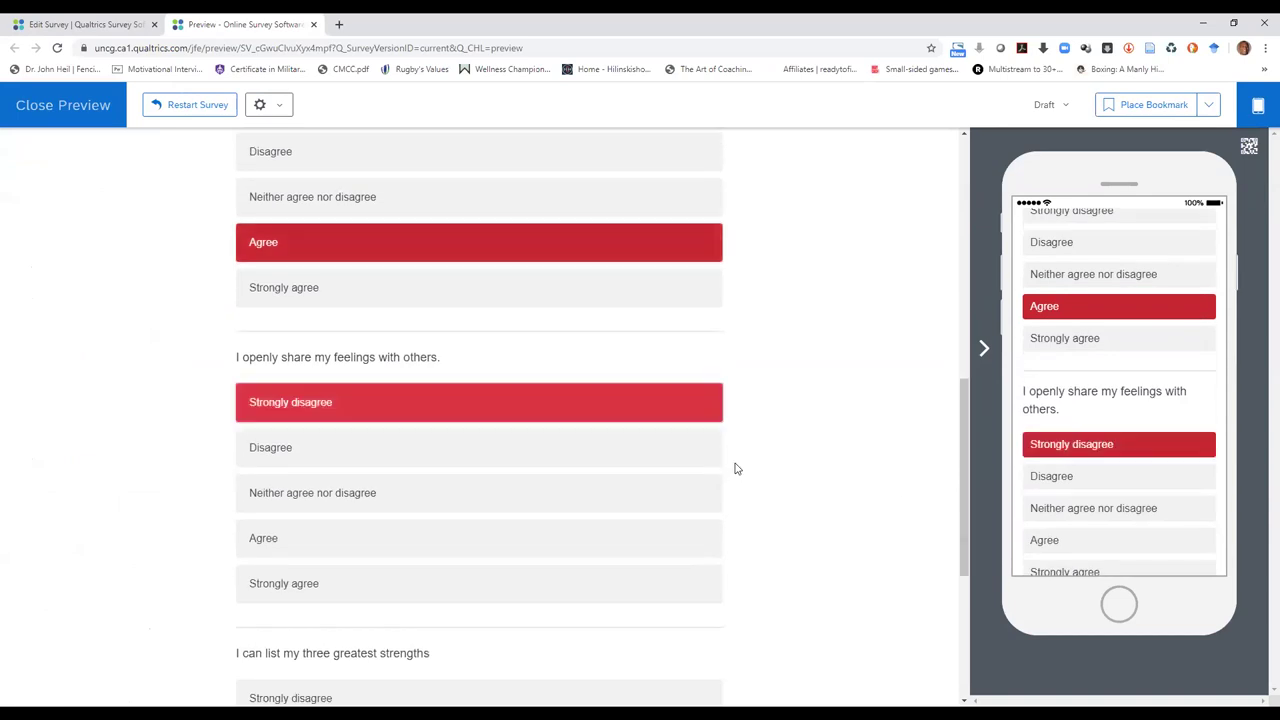
{"action": "left_click_drag", "start_coordinate": [967, 444], "coordinate": [961, 553]}
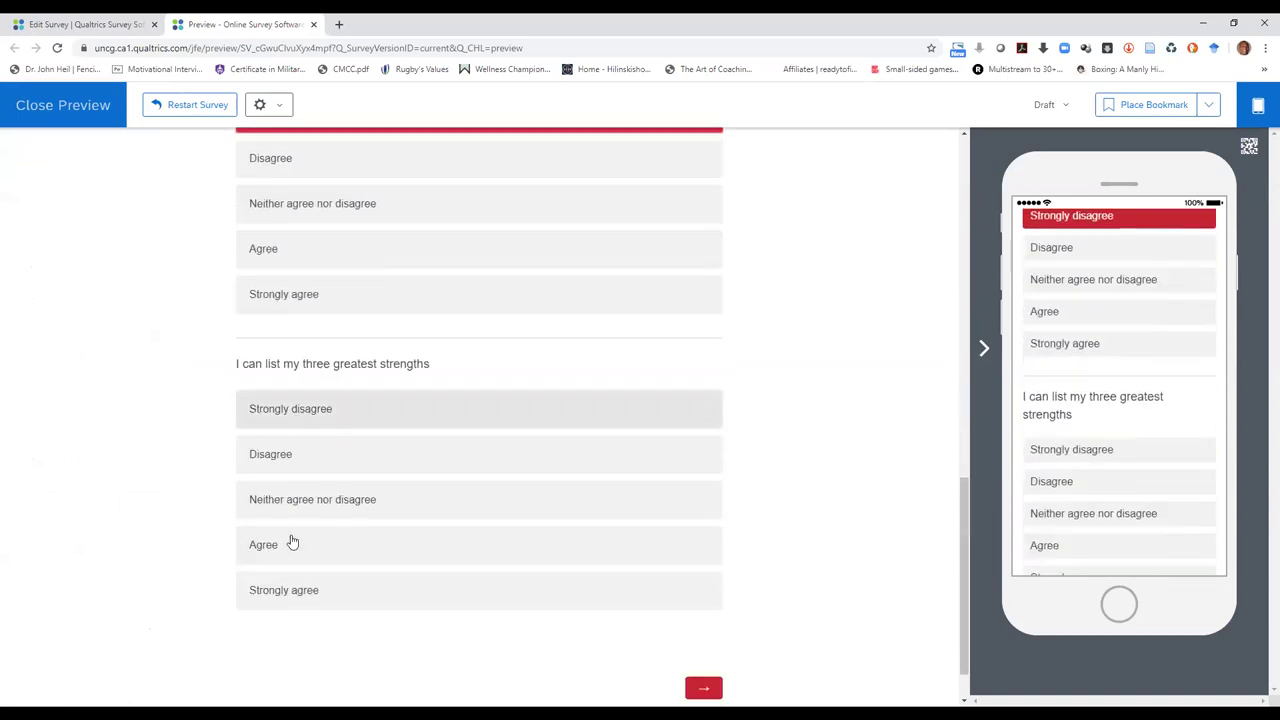
{"action": "left_click", "coordinate": [290, 590]}
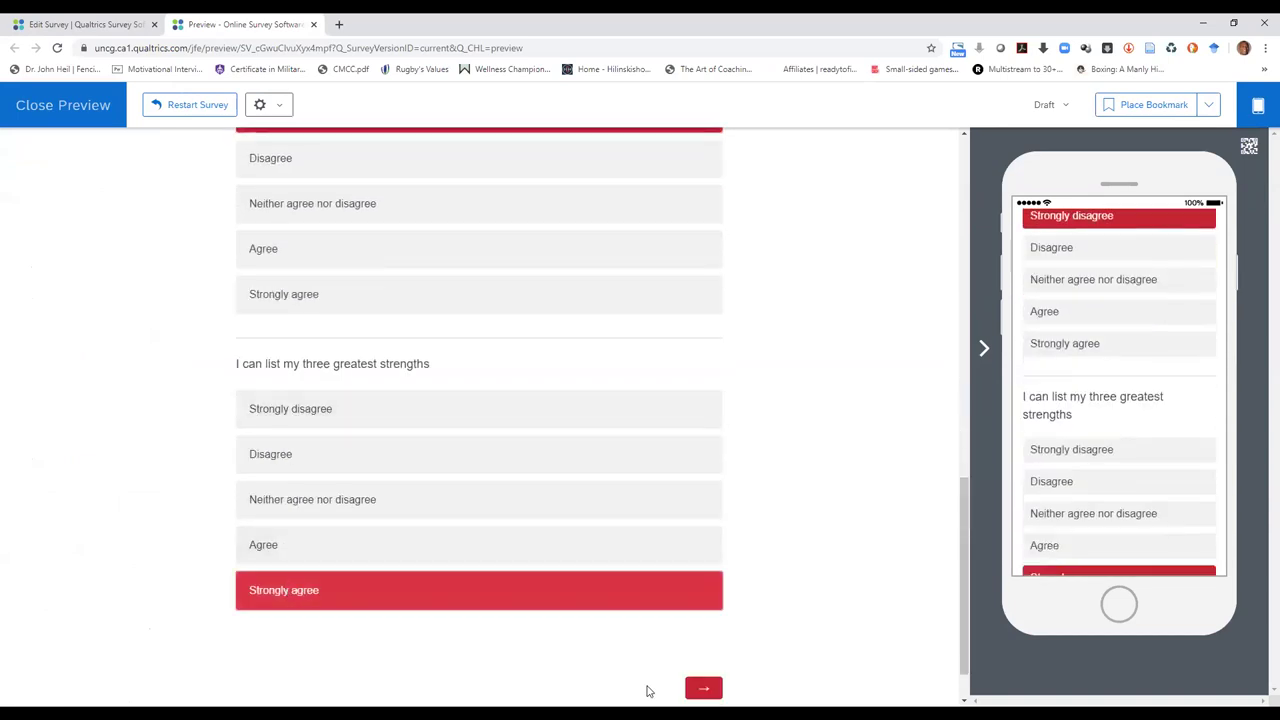
{"action": "left_click", "coordinate": [704, 689]}
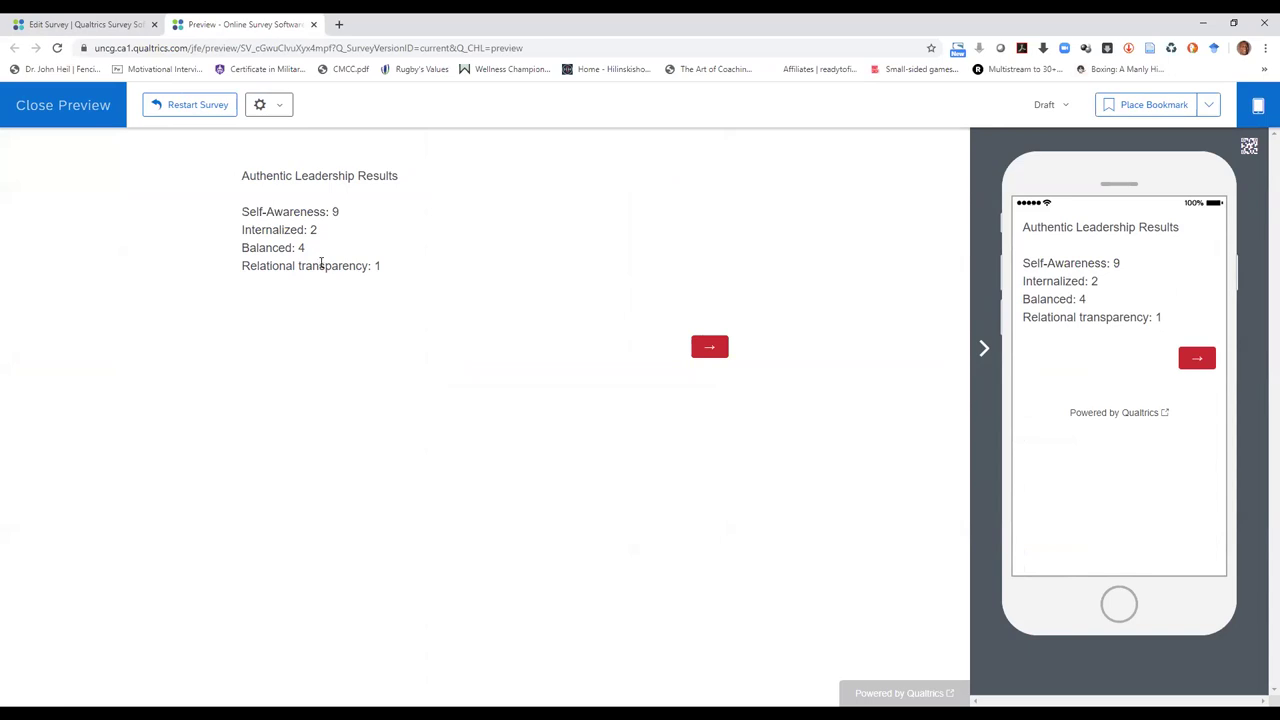
{"action": "left_click", "coordinate": [85, 118]}
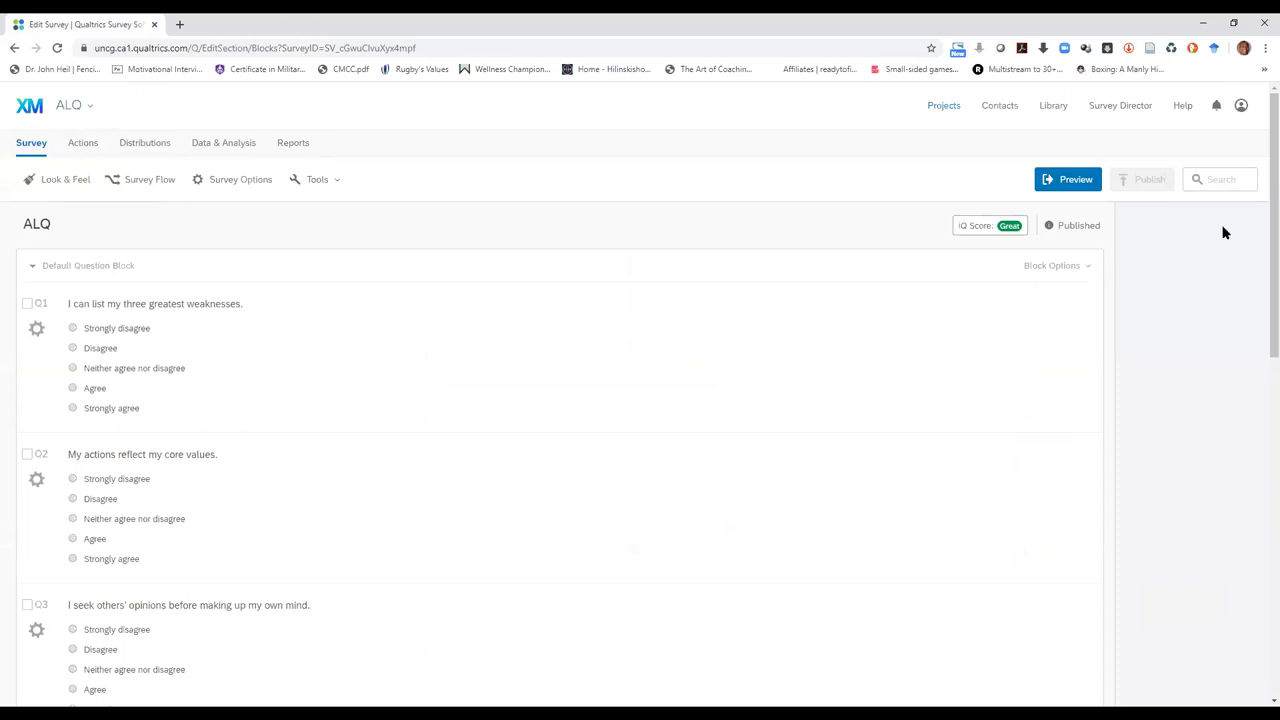
Open the survey's Scoring page and review the list in Manage Scoring Categories without saving changes
{"action": "scroll", "coordinate": [1260, 203], "scroll_direction": "down", "scroll_amount": 1}
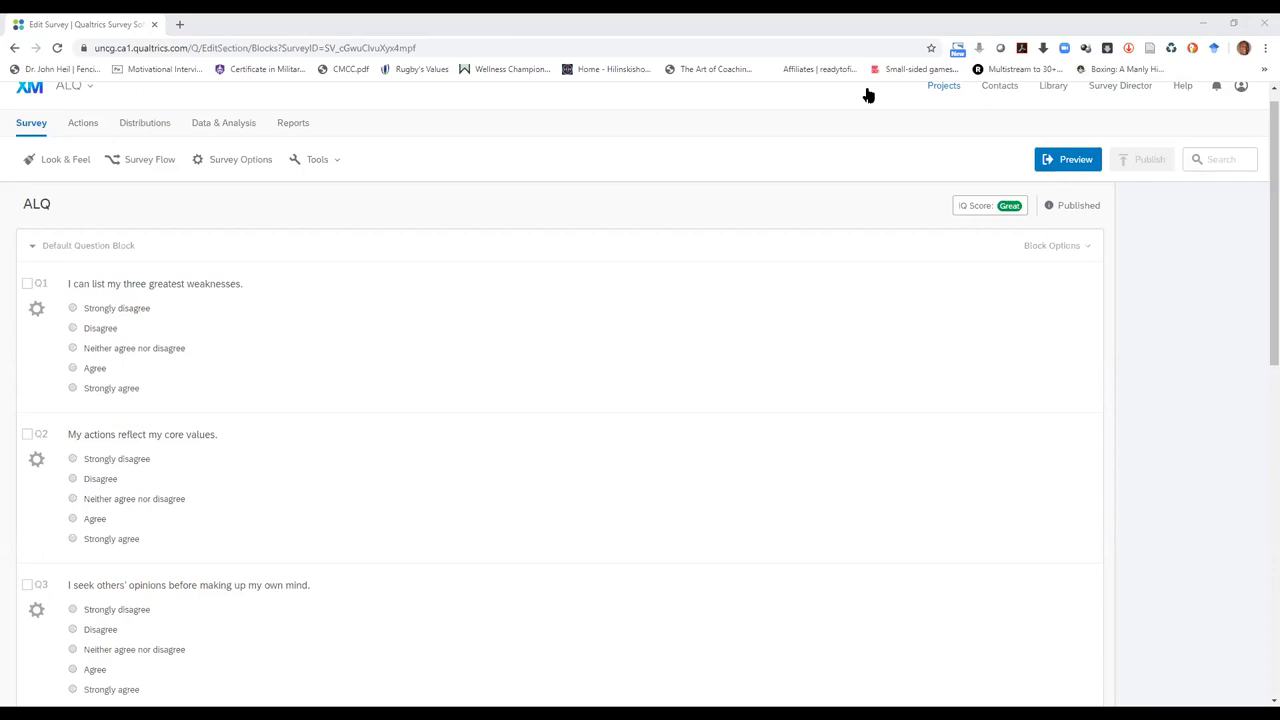
{"action": "left_click", "coordinate": [316, 162]}
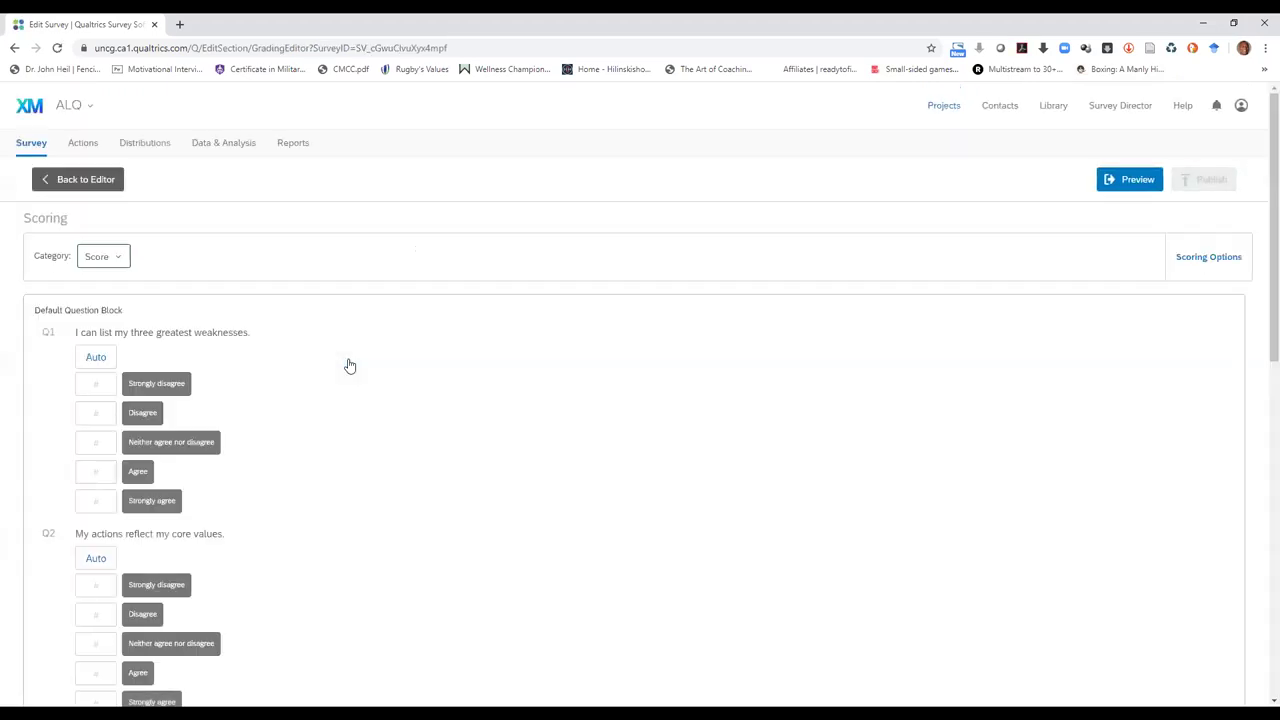
{"action": "left_click", "coordinate": [121, 257]}
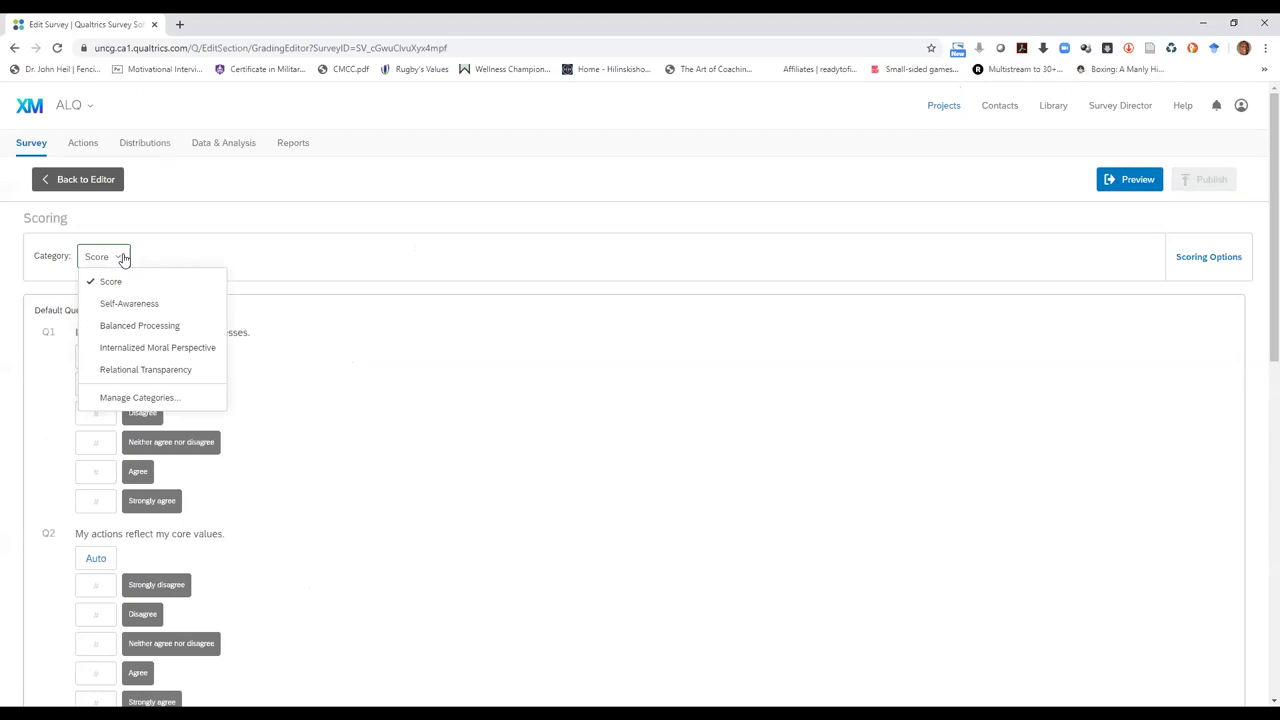
{"action": "left_click", "coordinate": [132, 398]}
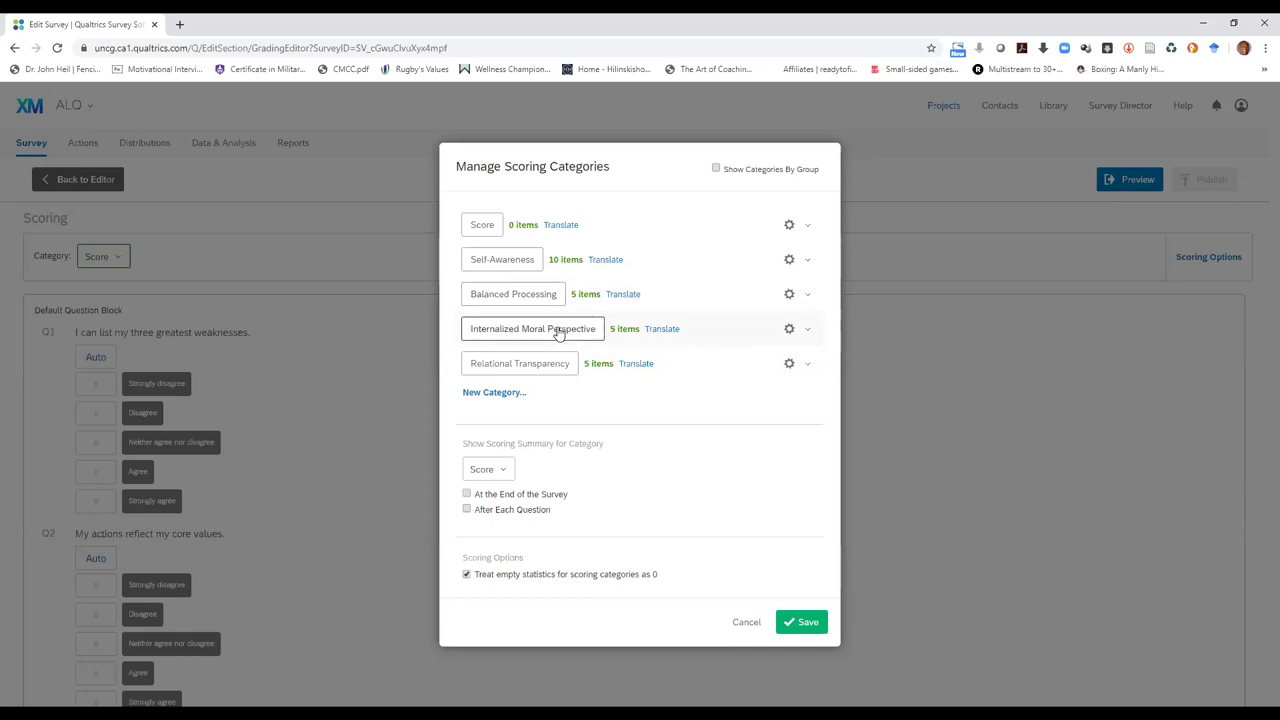
{"action": "left_click", "coordinate": [745, 622]}
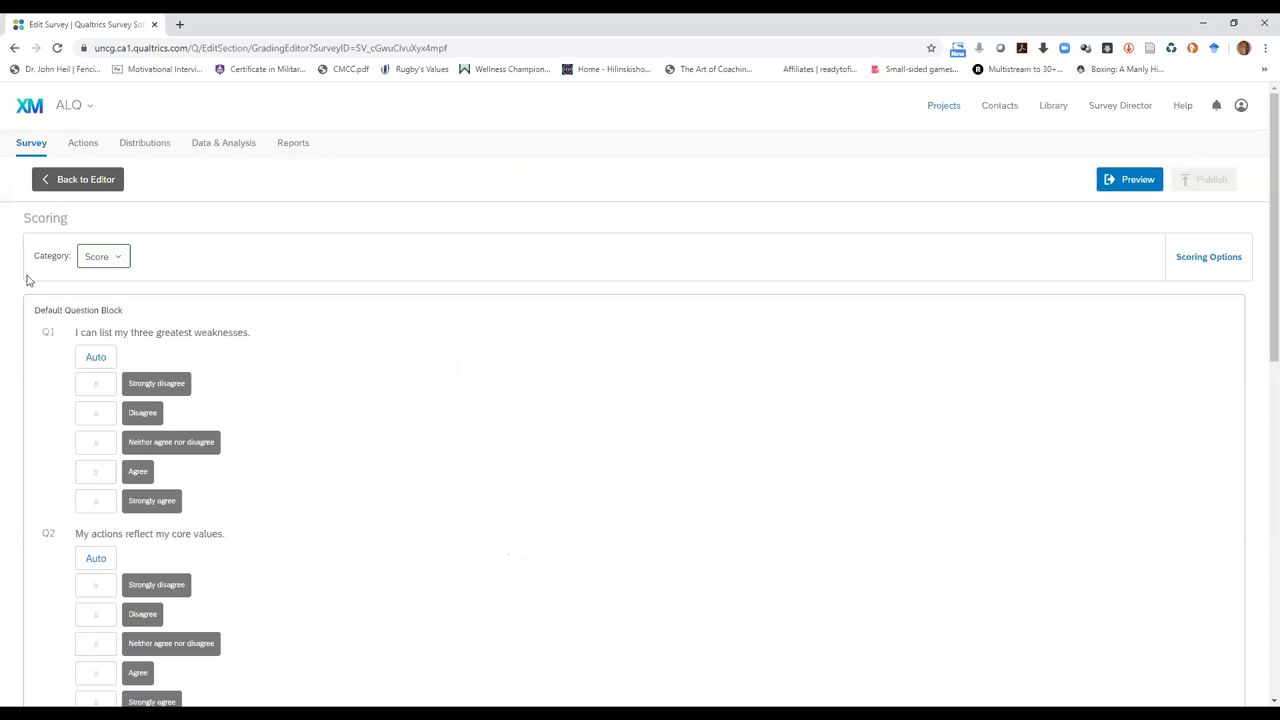
Preview the survey and answer its first three questions with Neither agree nor disagree, Strongly disagree and Disagree
{"action": "left_click", "coordinate": [1129, 181]}
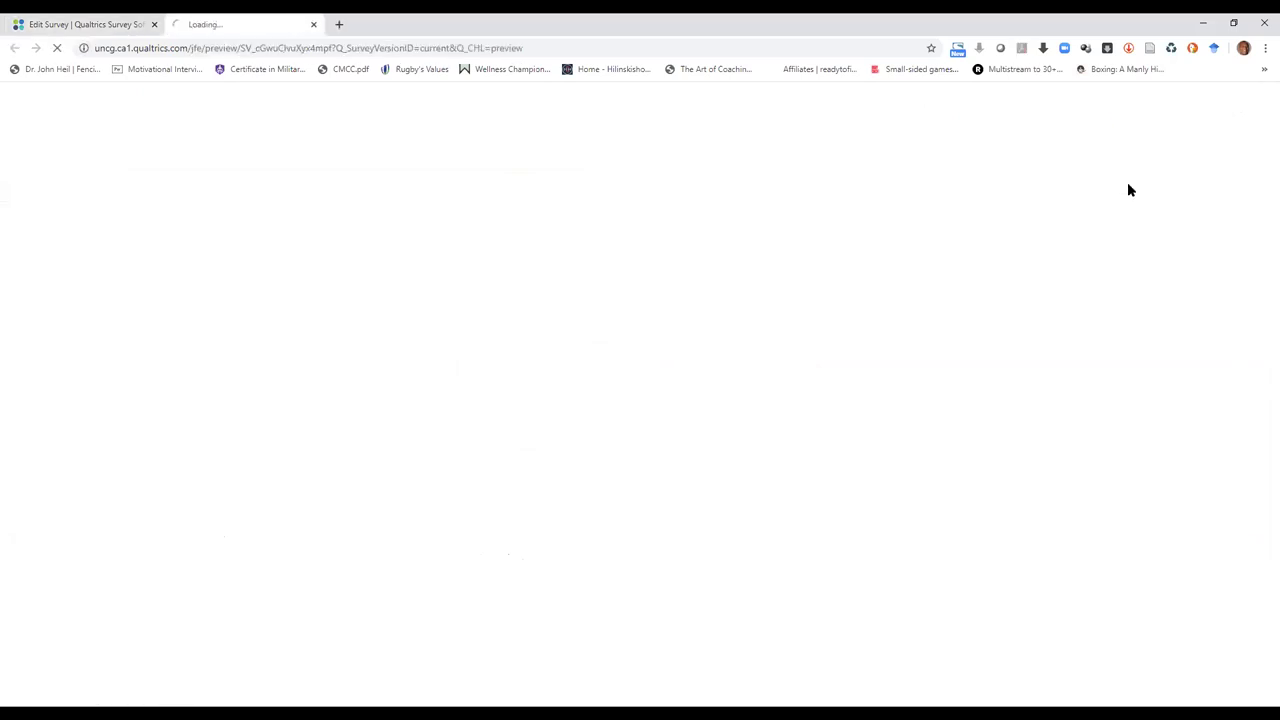
{"action": "left_click", "coordinate": [351, 310]}
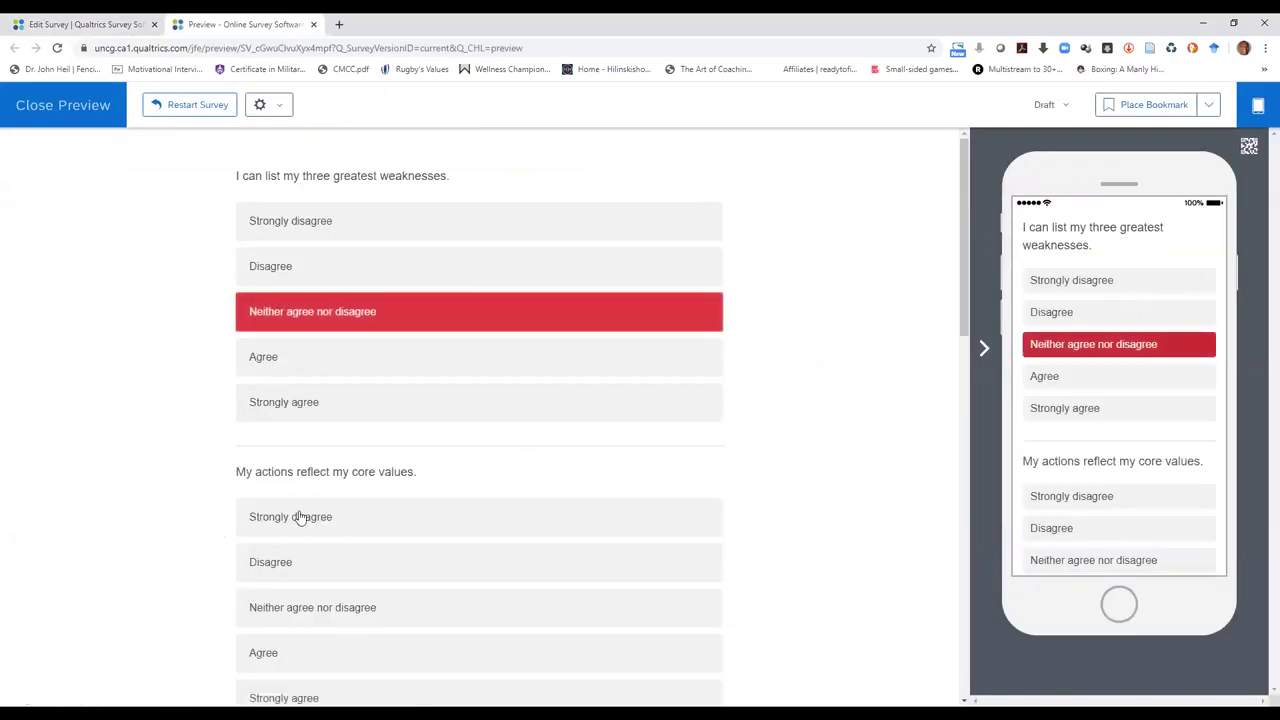
{"action": "left_click", "coordinate": [300, 517]}
{"action": "scroll", "coordinate": [948, 371], "scroll_direction": "down", "scroll_amount": 5}
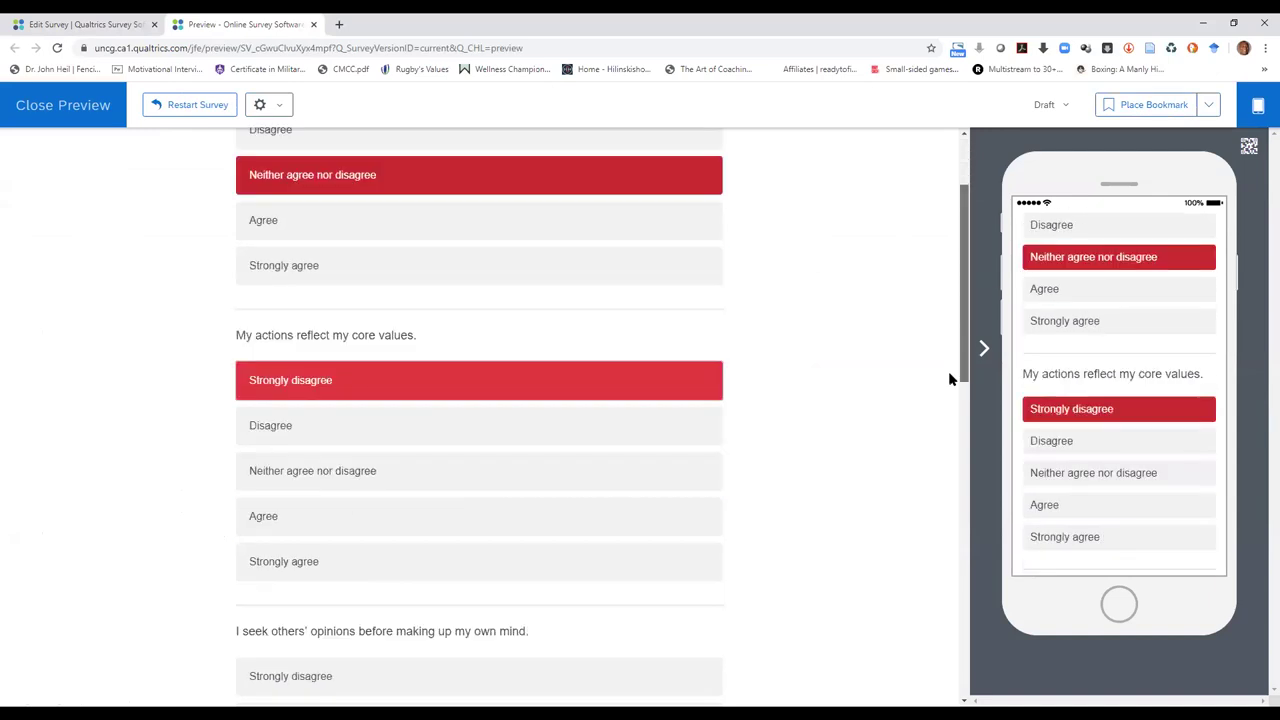
{"action": "left_click", "coordinate": [268, 410]}
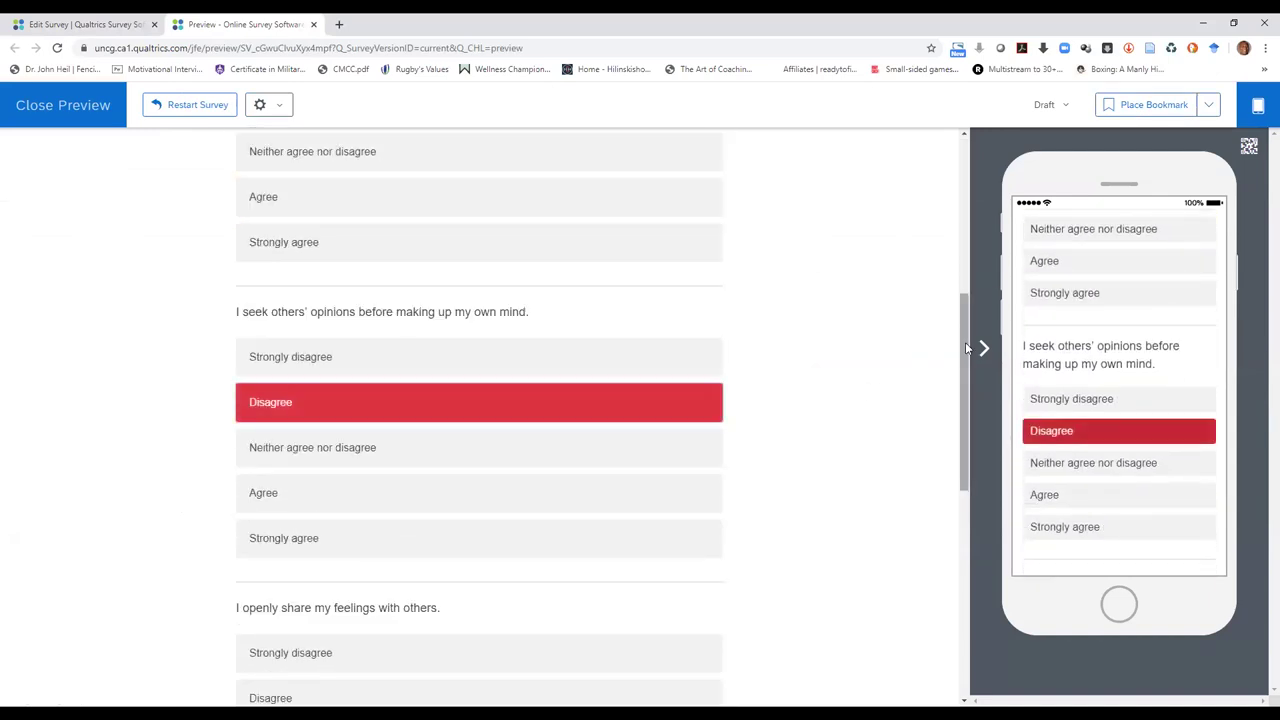
Answer the last two preview questions with Agree and Disagree, submit to check the category scores, and close the preview
{"action": "scroll", "coordinate": [934, 360], "scroll_direction": "down", "scroll_amount": 4}
{"action": "left_click", "coordinate": [246, 370]}
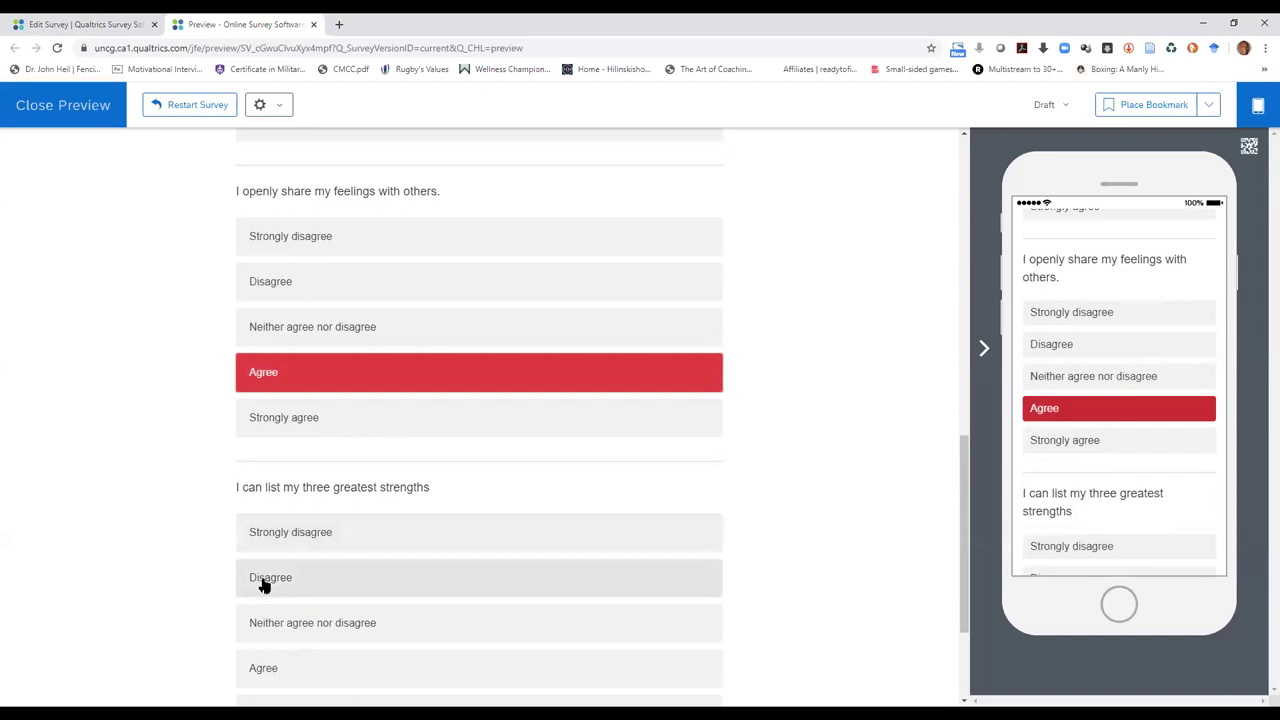
{"action": "left_click", "coordinate": [263, 578]}
{"action": "scroll", "coordinate": [952, 450], "scroll_direction": "down", "scroll_amount": 2}
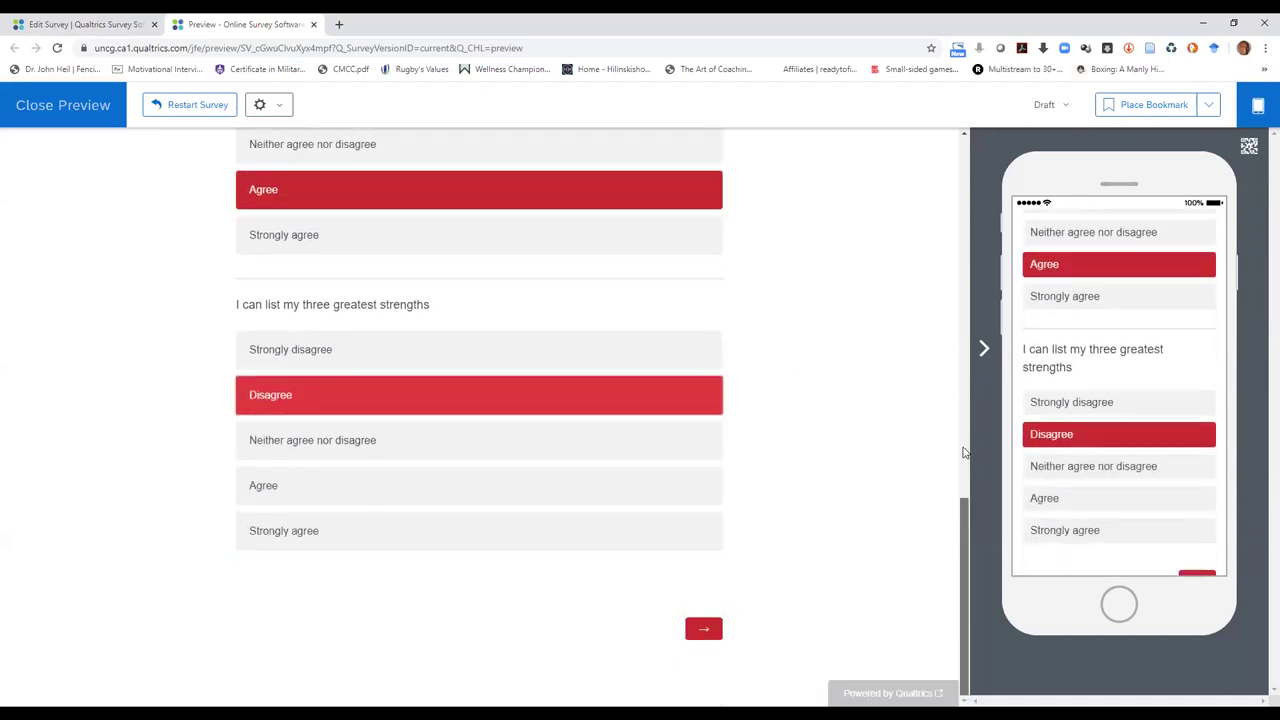
{"action": "left_click", "coordinate": [704, 630]}
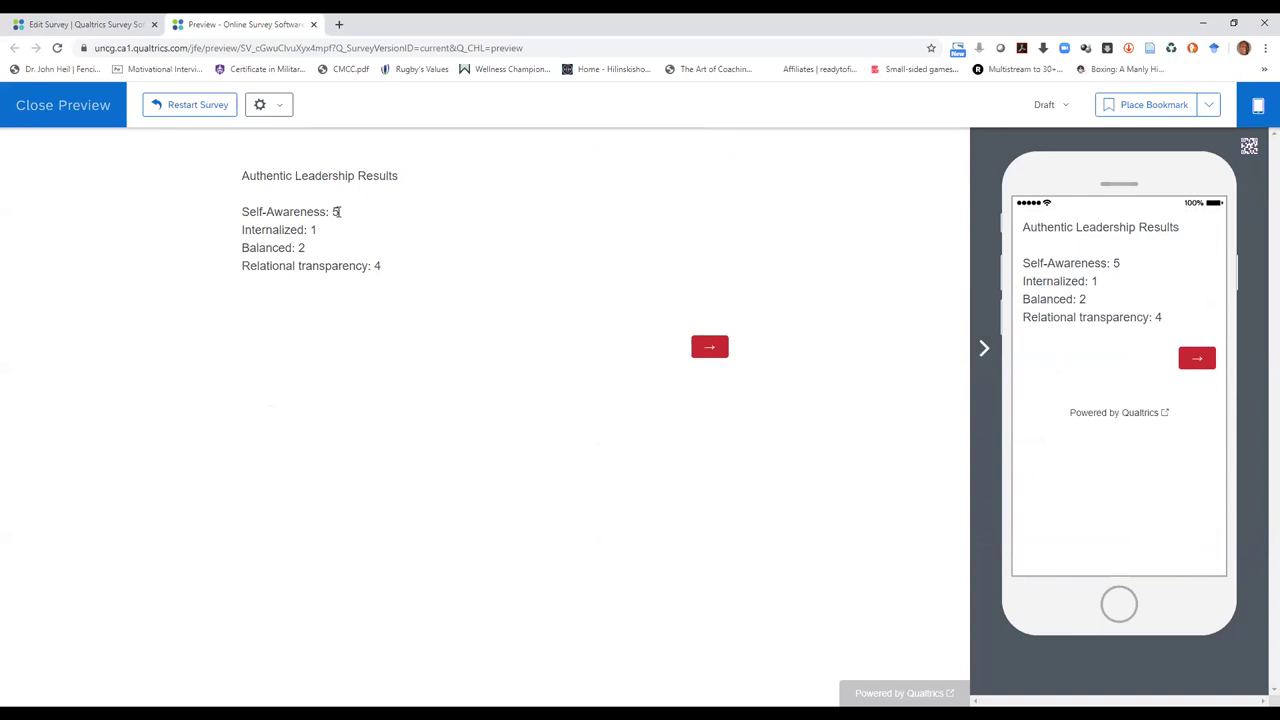
{"action": "left_click", "coordinate": [102, 110]}
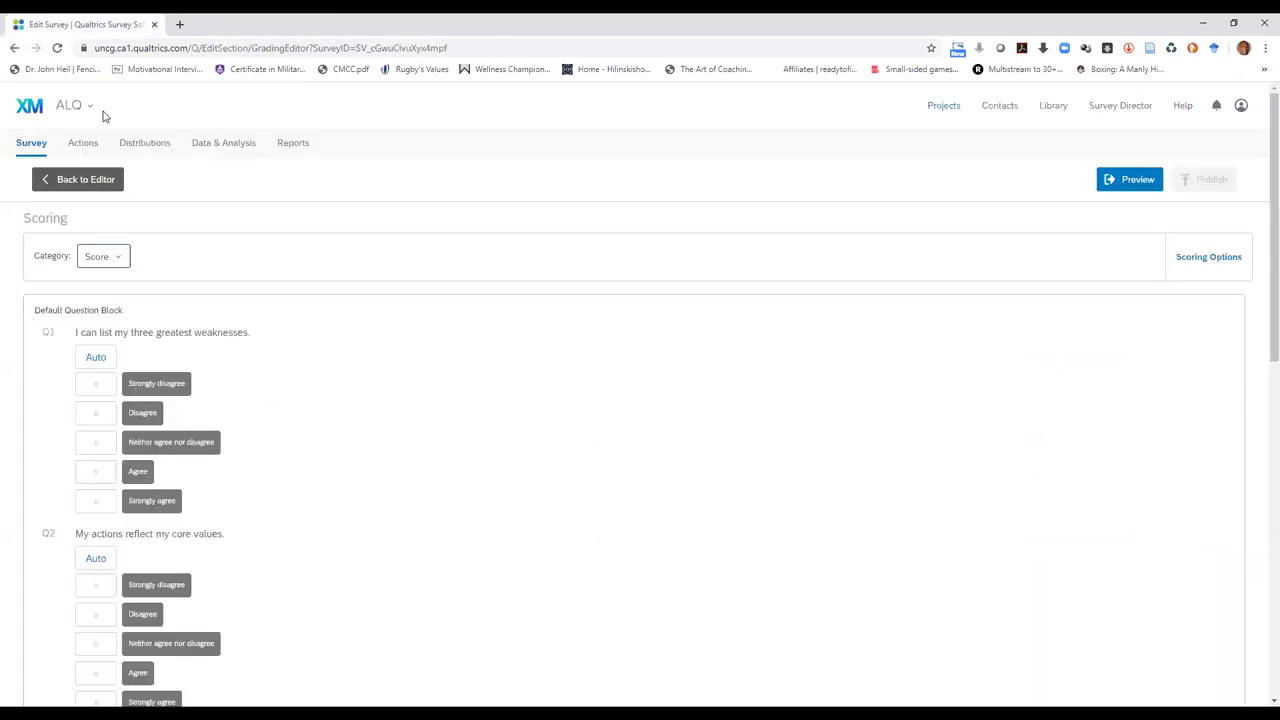
Leave the Scoring page and view the survey's anonymous link among its distribution options
{"action": "left_click", "coordinate": [82, 187]}
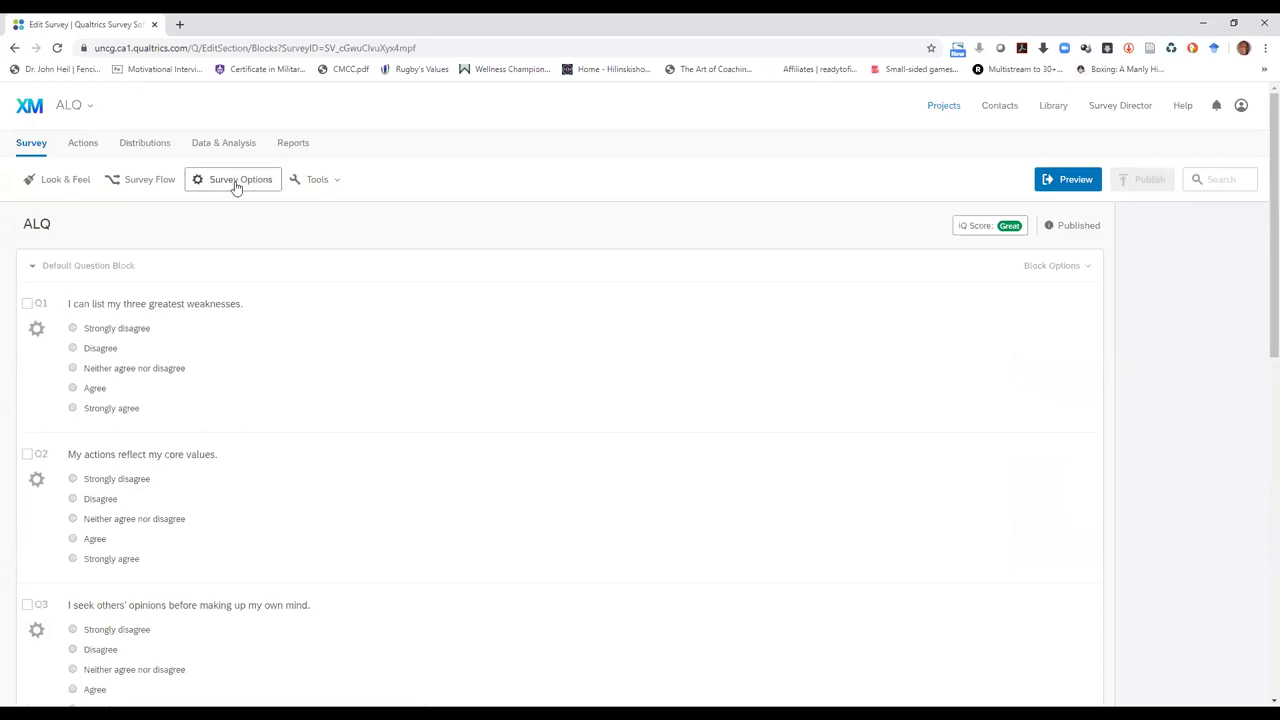
{"action": "left_click", "coordinate": [146, 149]}
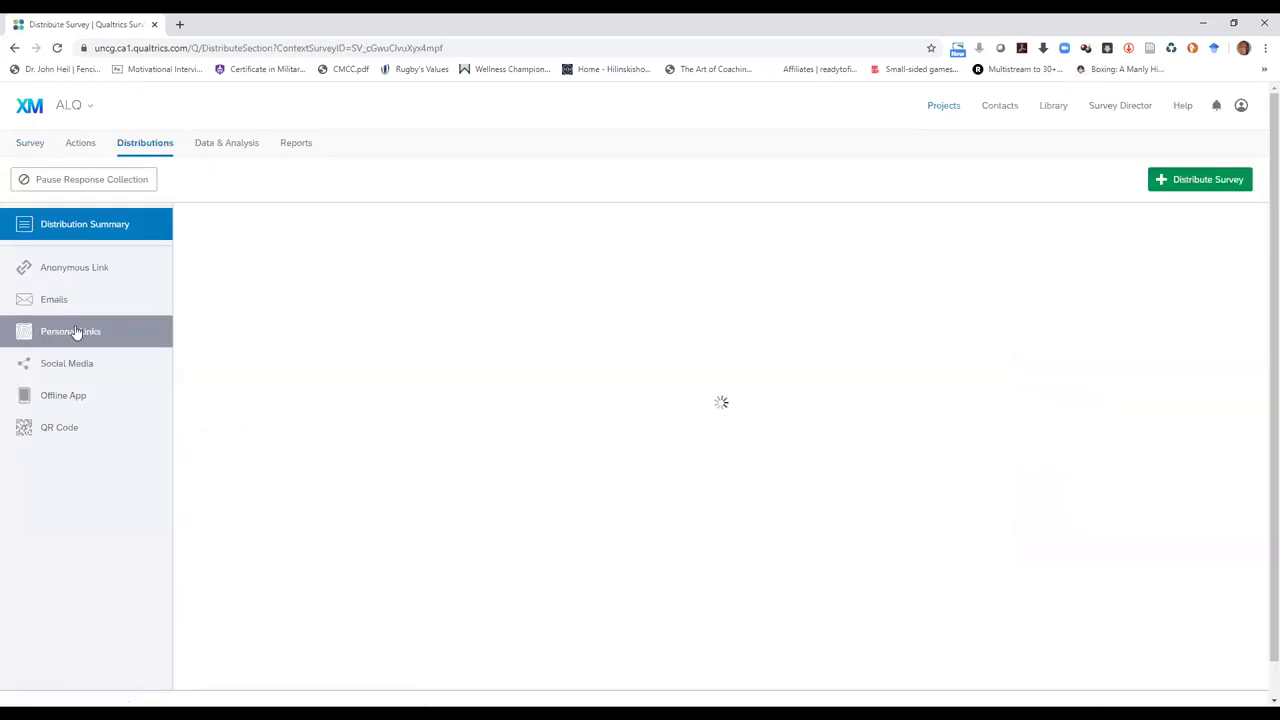
{"action": "left_click", "coordinate": [74, 335]}
{"action": "left_click", "coordinate": [63, 277]}
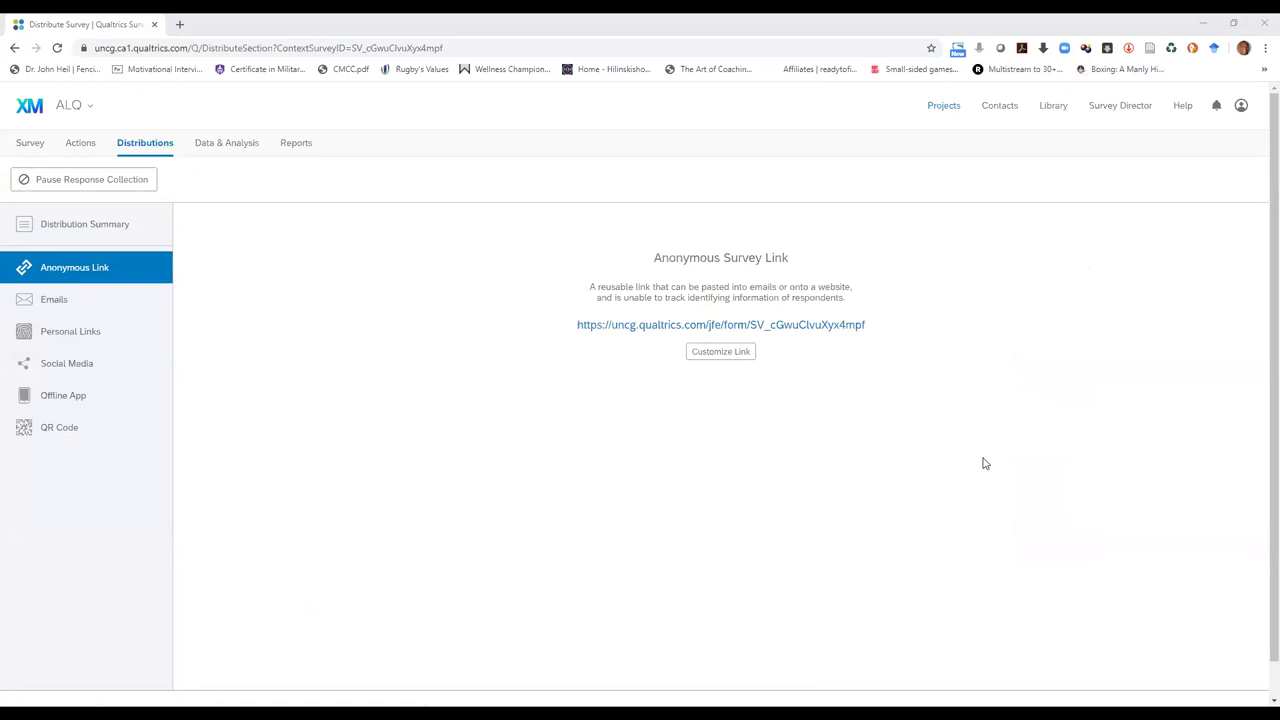
Return to the survey editor and insert piped text for the overall Score category below the Authentic Leadership Results heading in Q6
{"action": "left_click", "coordinate": [31, 144]}
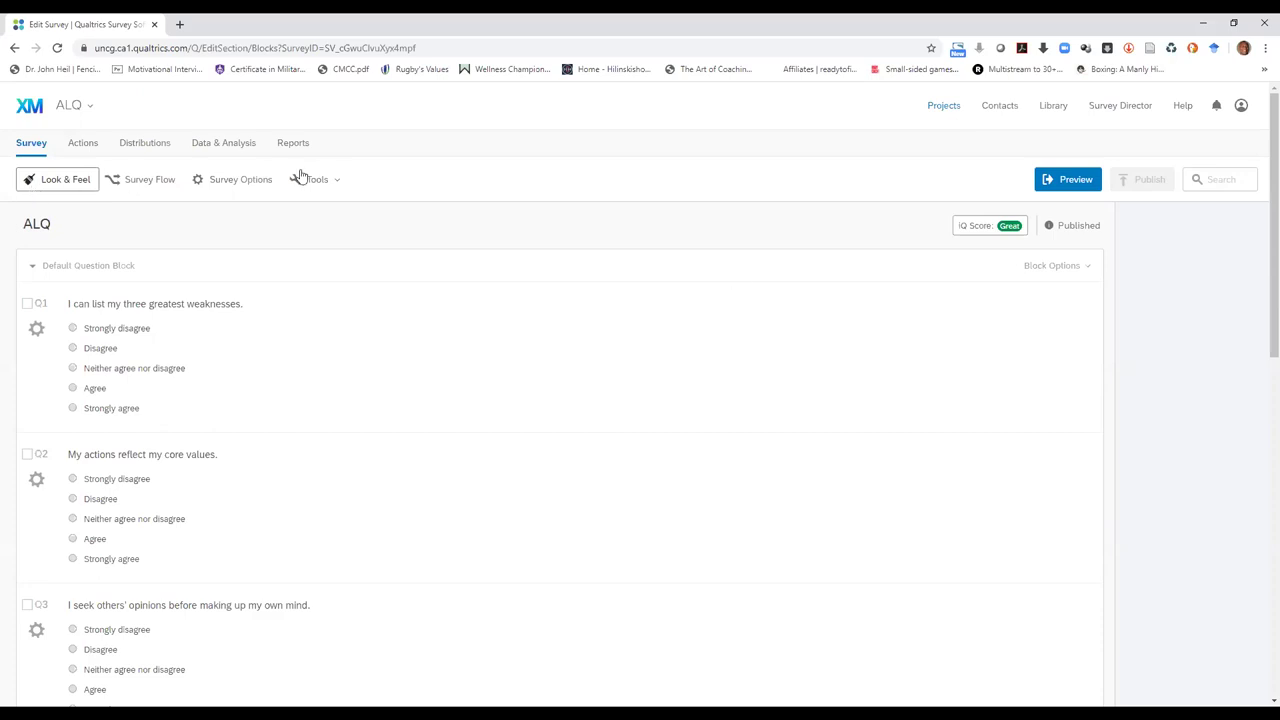
{"action": "scroll", "coordinate": [1260, 450], "scroll_direction": "down", "scroll_amount": 8}
{"action": "left_click", "coordinate": [140, 450]}
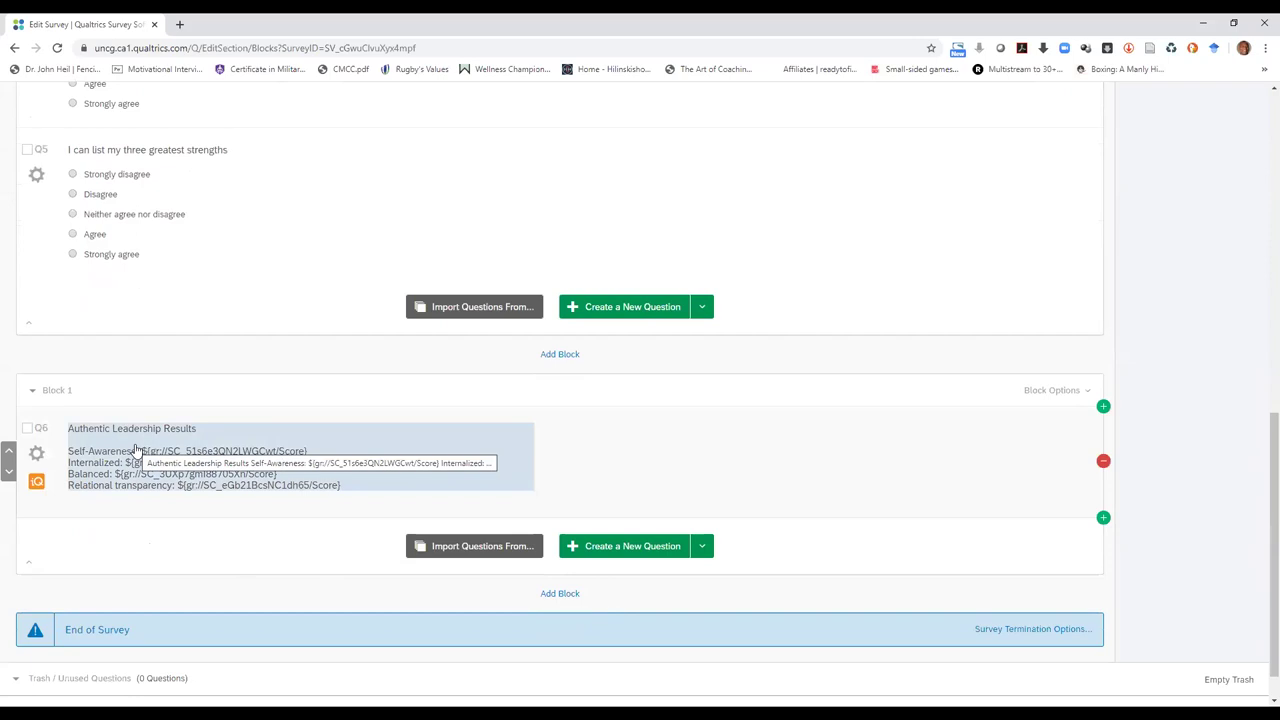
{"action": "left_click", "coordinate": [104, 437]}
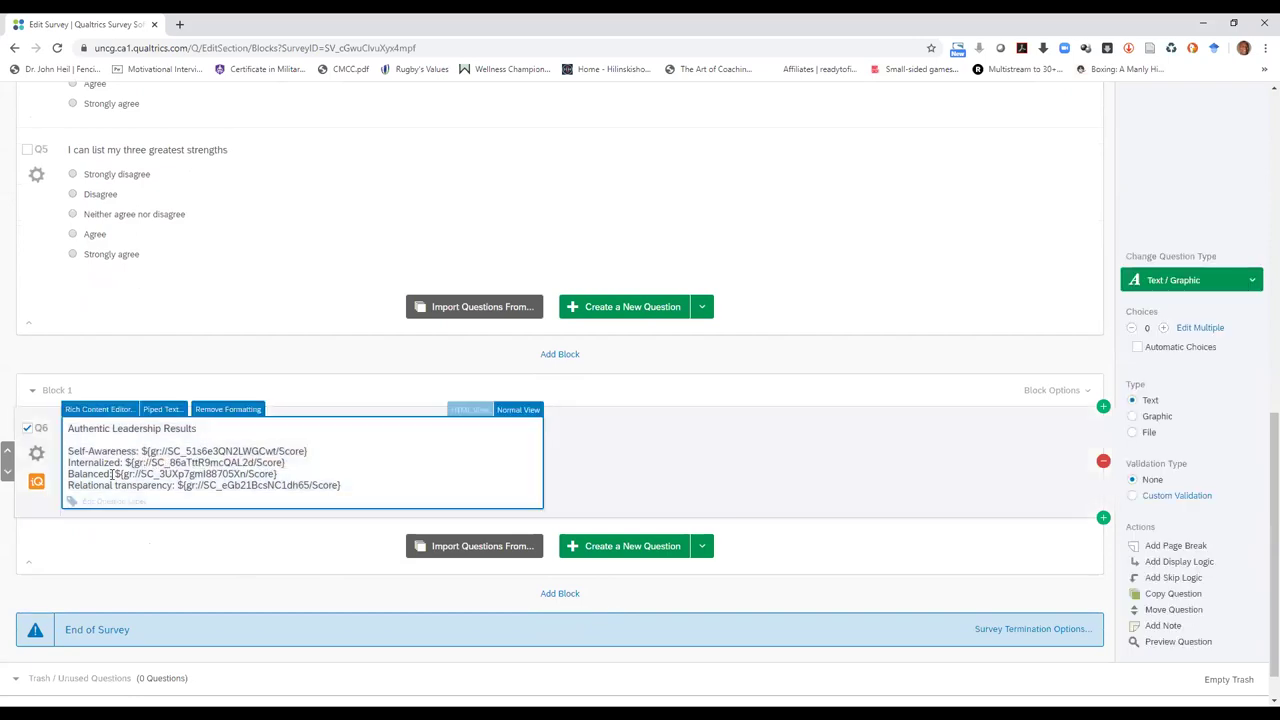
{"action": "left_click", "coordinate": [160, 410]}
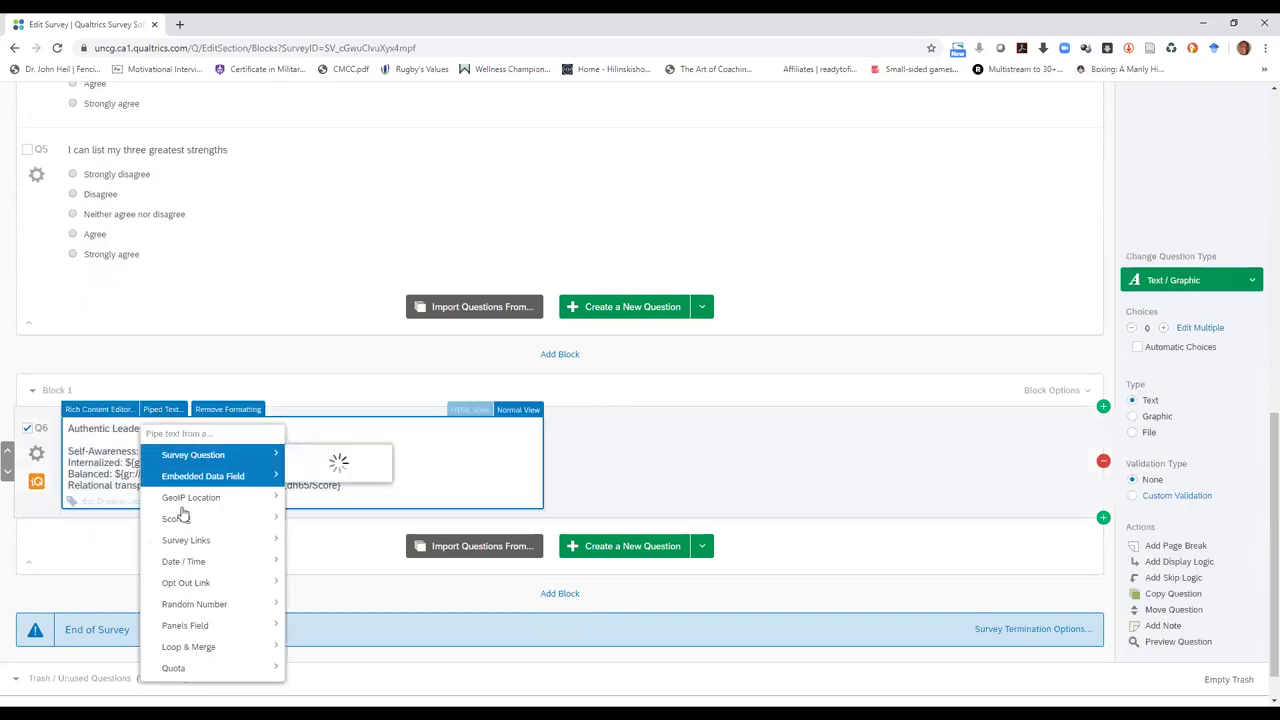
{"action": "mouse_move", "coordinate": [200, 518]}
{"action": "mouse_move", "coordinate": [315, 532]}
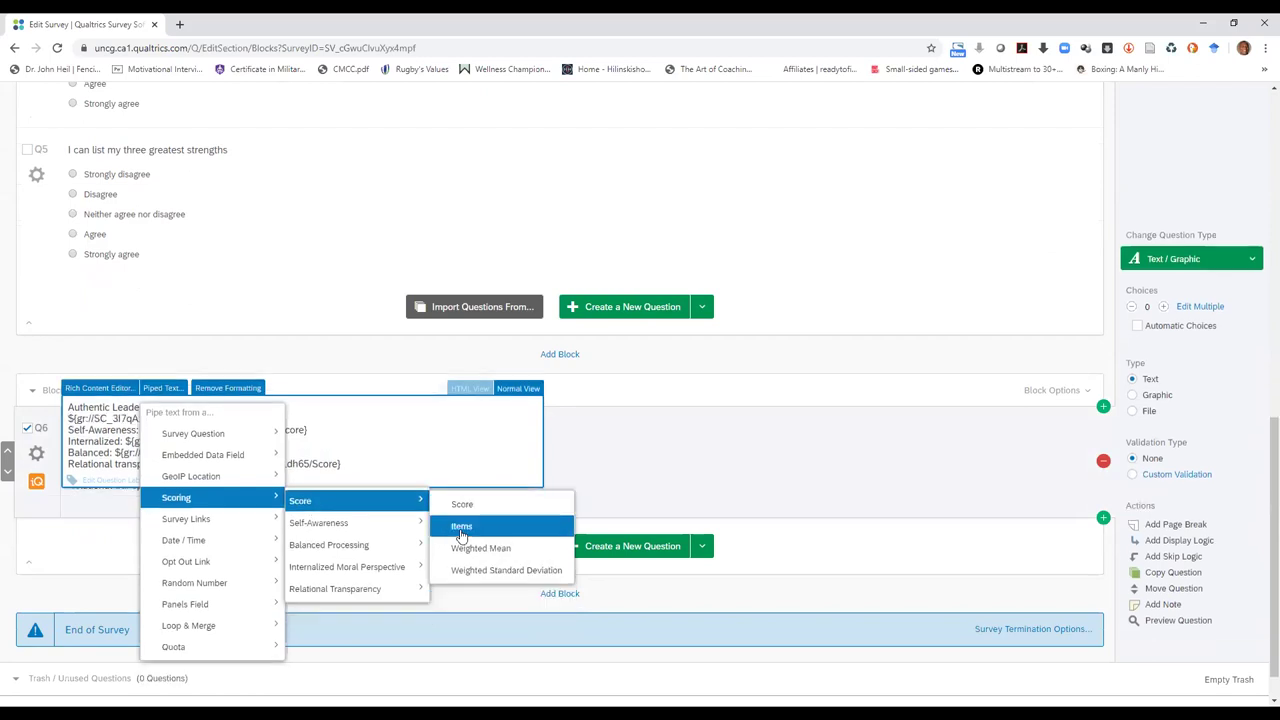
{"action": "left_click", "coordinate": [461, 528]}
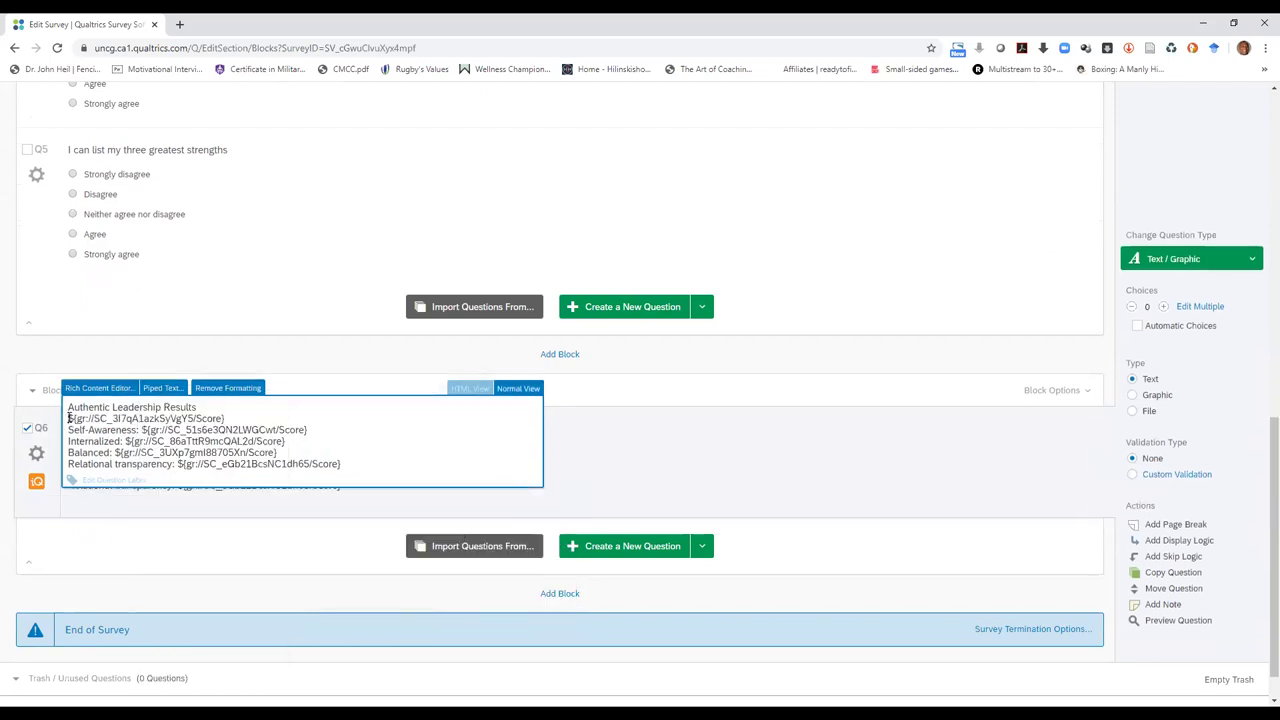
Label the piped overall score in Q6 with "Score:" and add a blank line between it and the Self-Awareness line
{"action": "type", "text": "Score:"}
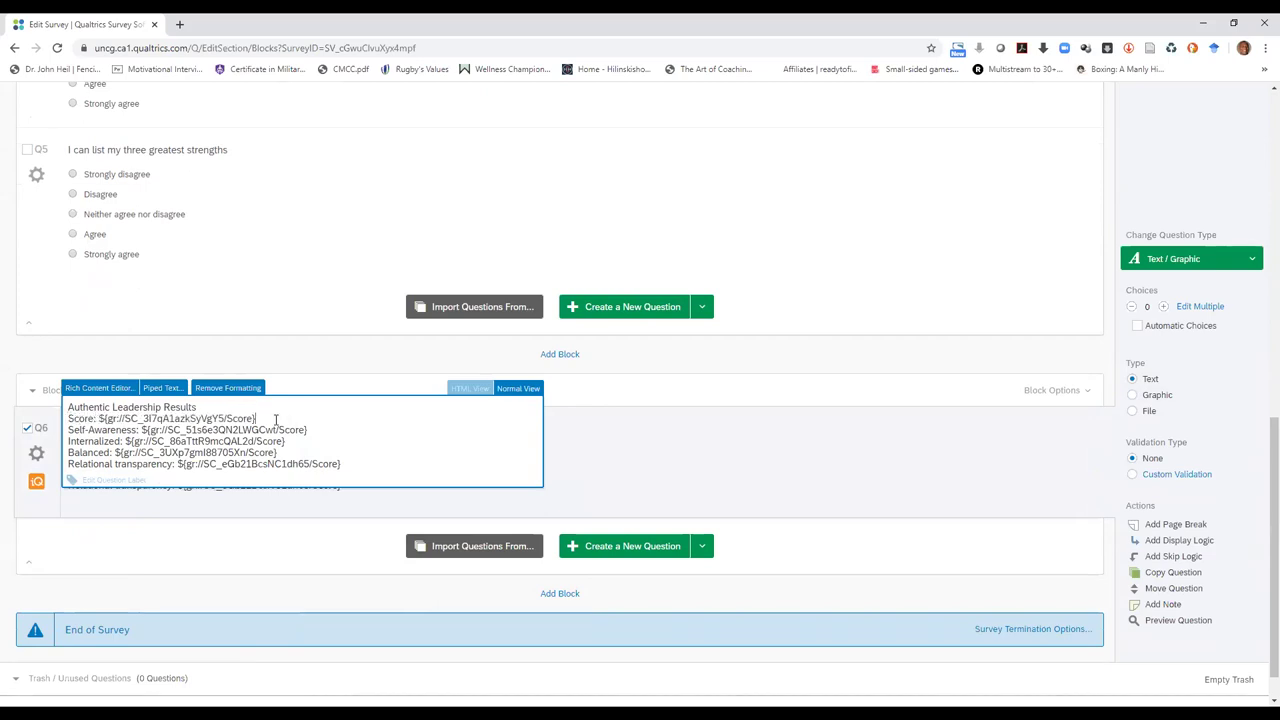
{"action": "key", "text": "Return"}
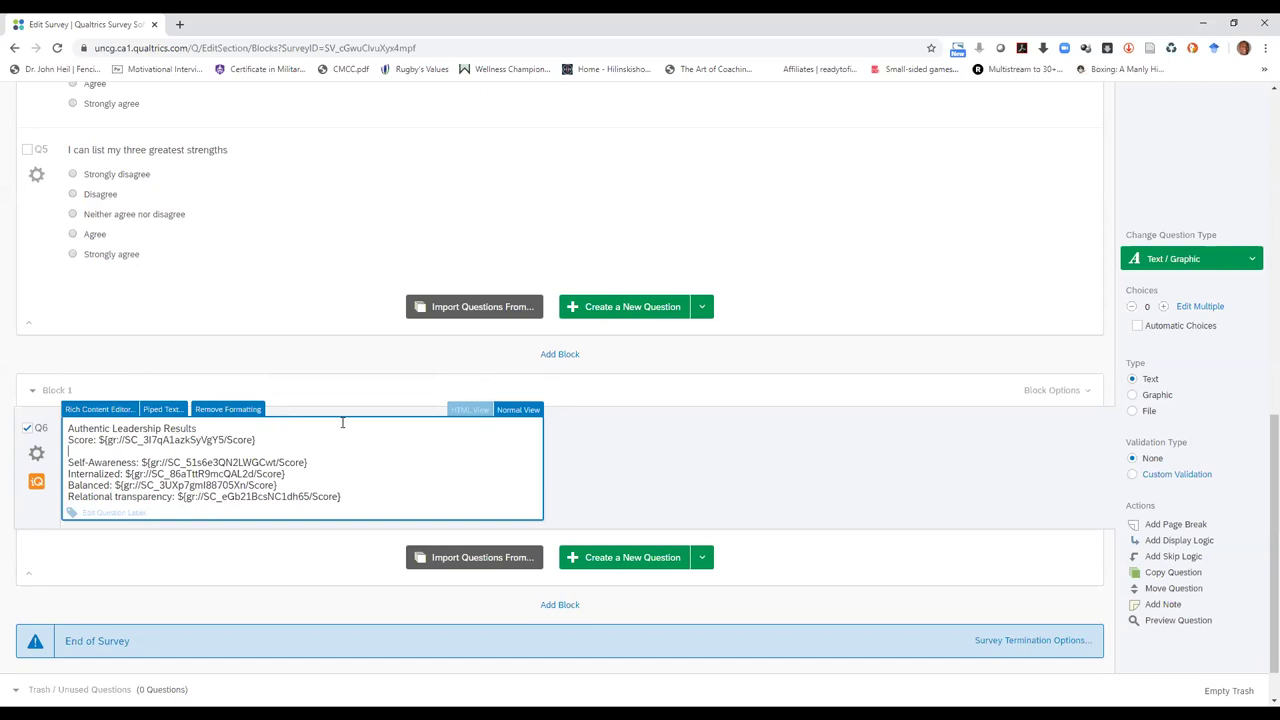
{"action": "left_click_drag", "start_coordinate": [1260, 440], "coordinate": [1260, 190]}
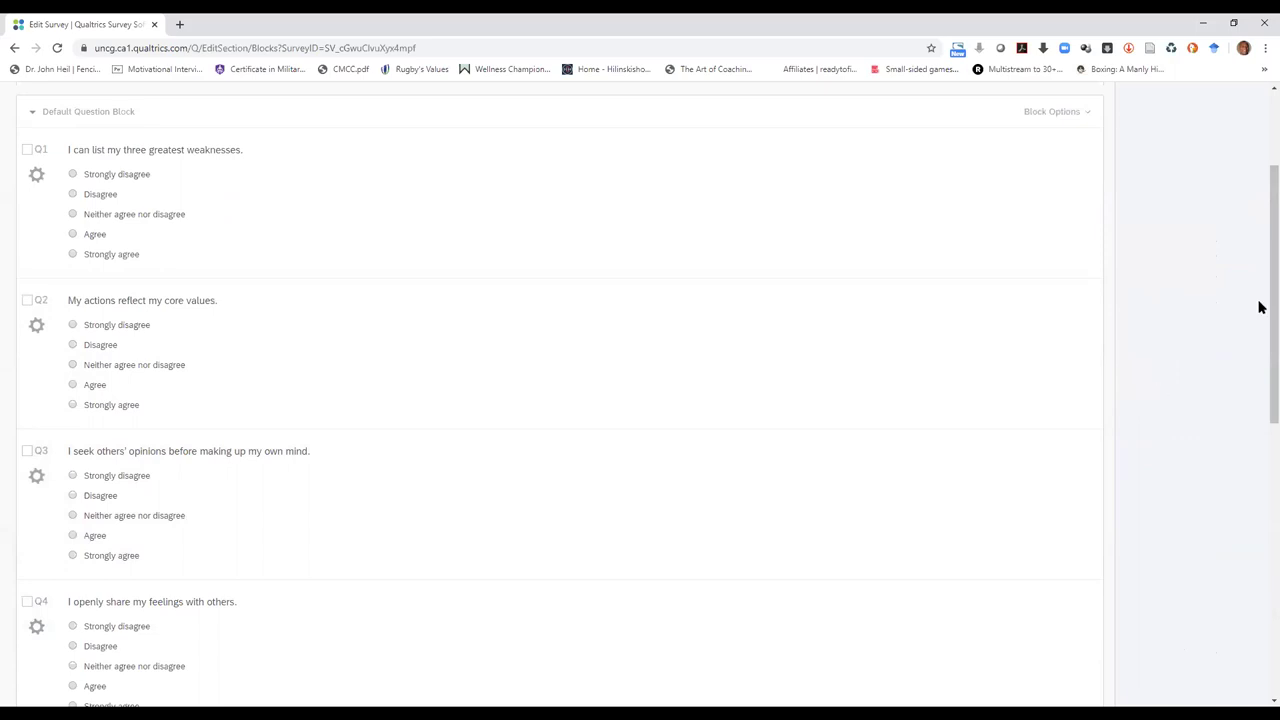
{"action": "scroll", "coordinate": [1257, 250], "scroll_direction": "up", "scroll_amount": 2}
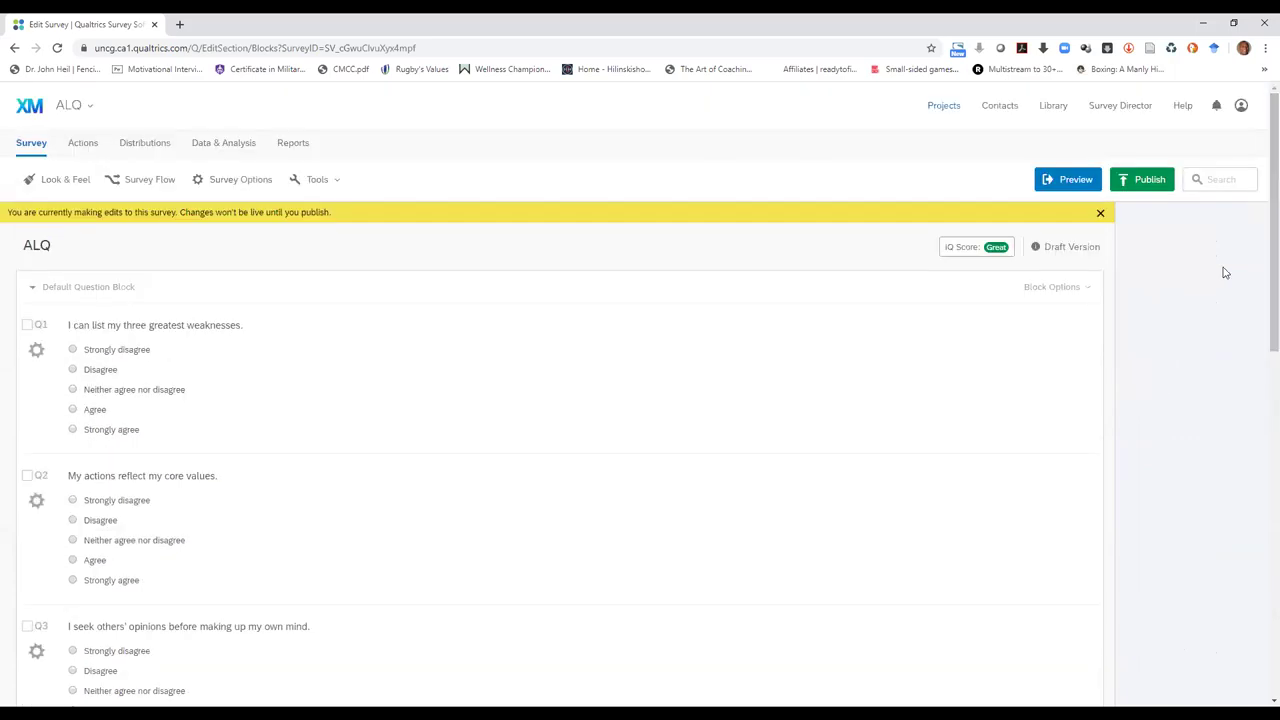